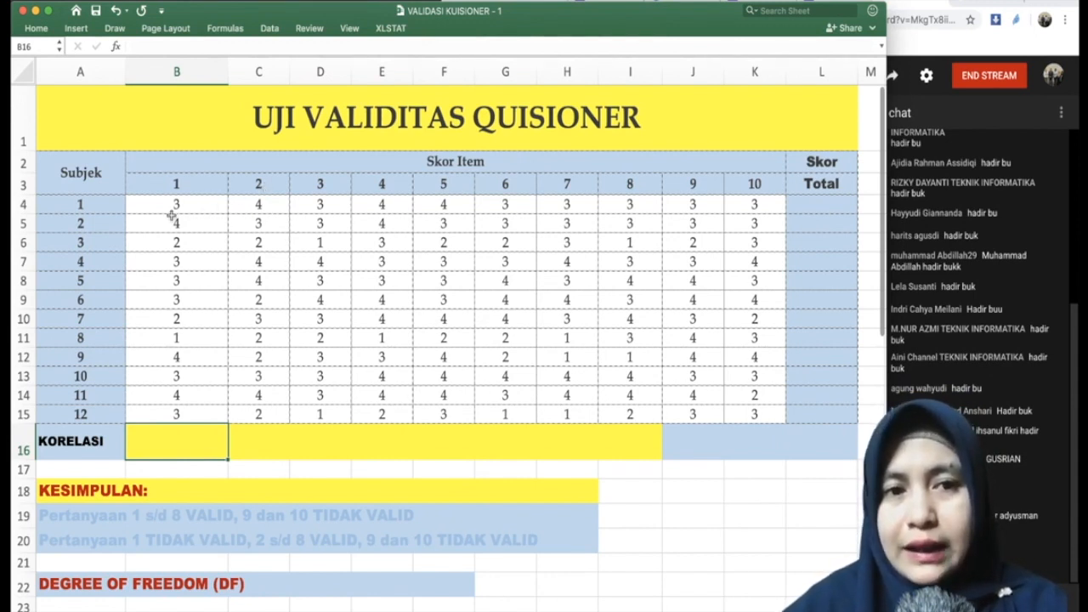
Step: Examine the item headings 1 to 10 in row 3 and the respondents' scores beneath them
{"action": "left_click_drag", "start_coordinate": [170, 192], "coordinate": [753, 184]}
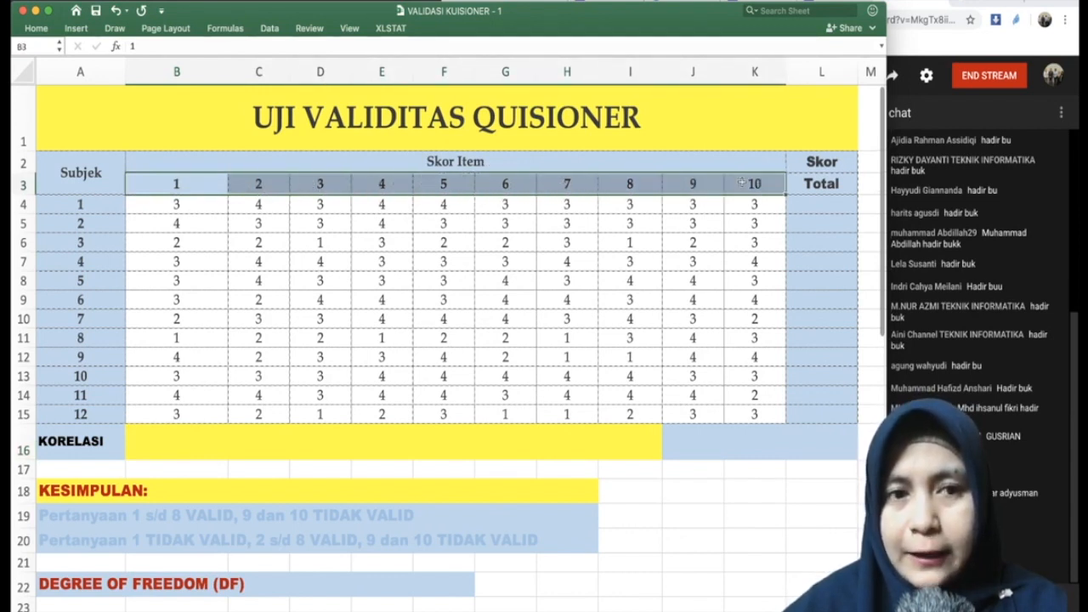
{"action": "left_click", "coordinate": [164, 185]}
{"action": "left_click", "coordinate": [233, 186]}
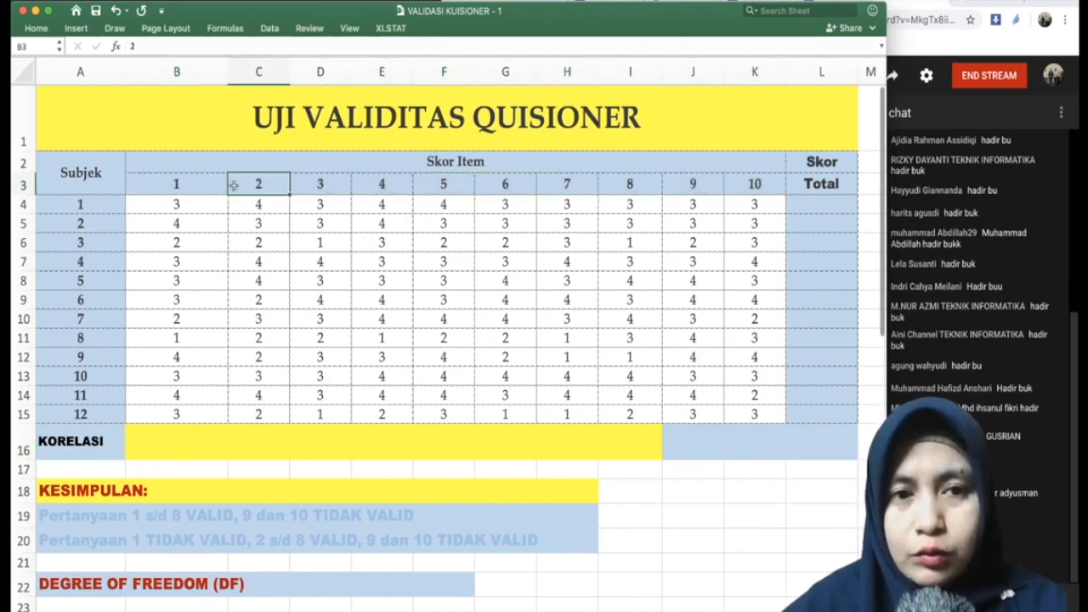
{"action": "left_click", "coordinate": [308, 183]}
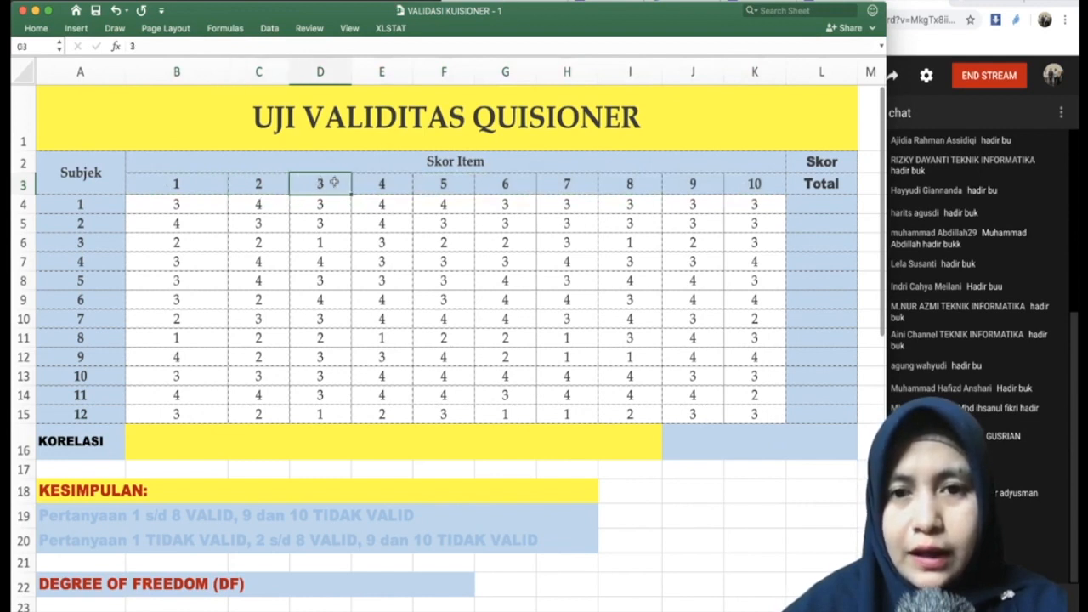
{"action": "left_click", "coordinate": [729, 187]}
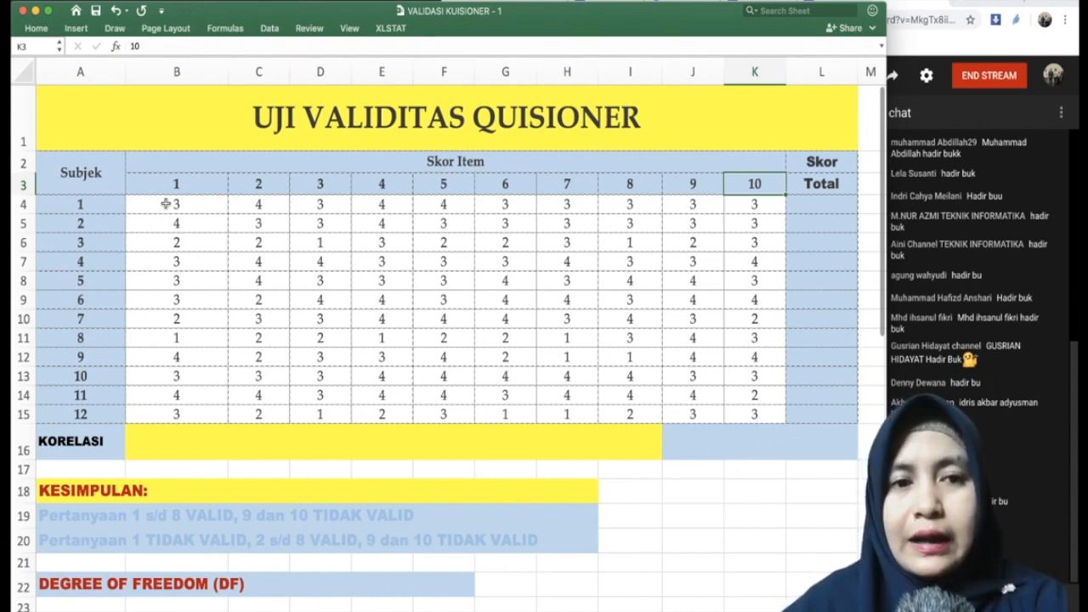
{"action": "left_click_drag", "start_coordinate": [173, 182], "coordinate": [398, 185]}
{"action": "left_click_drag", "start_coordinate": [209, 194], "coordinate": [204, 192]}
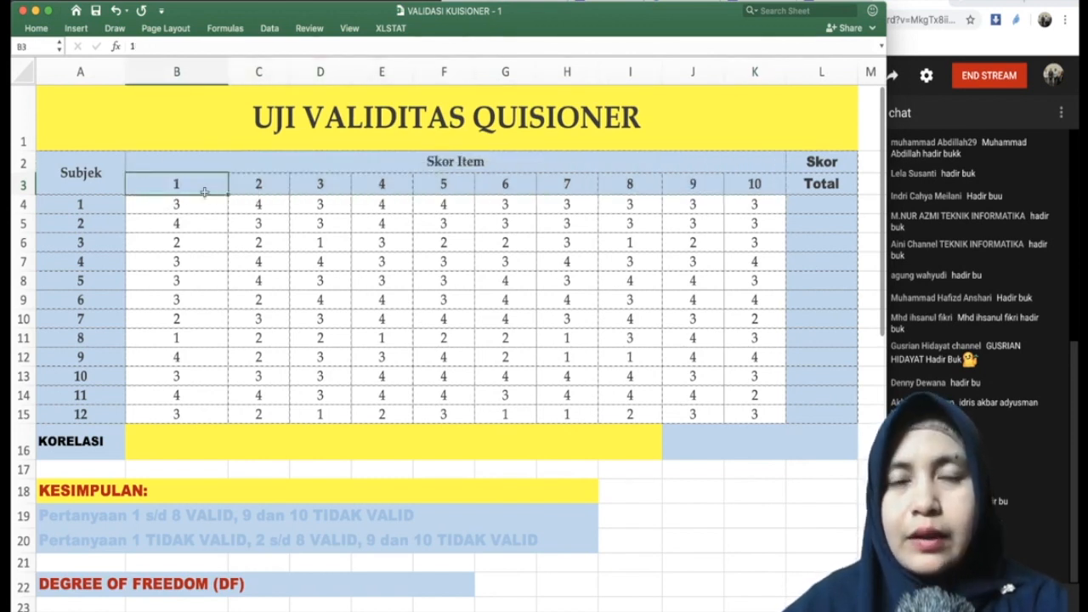
{"action": "left_click", "coordinate": [252, 188]}
{"action": "left_click", "coordinate": [304, 189]}
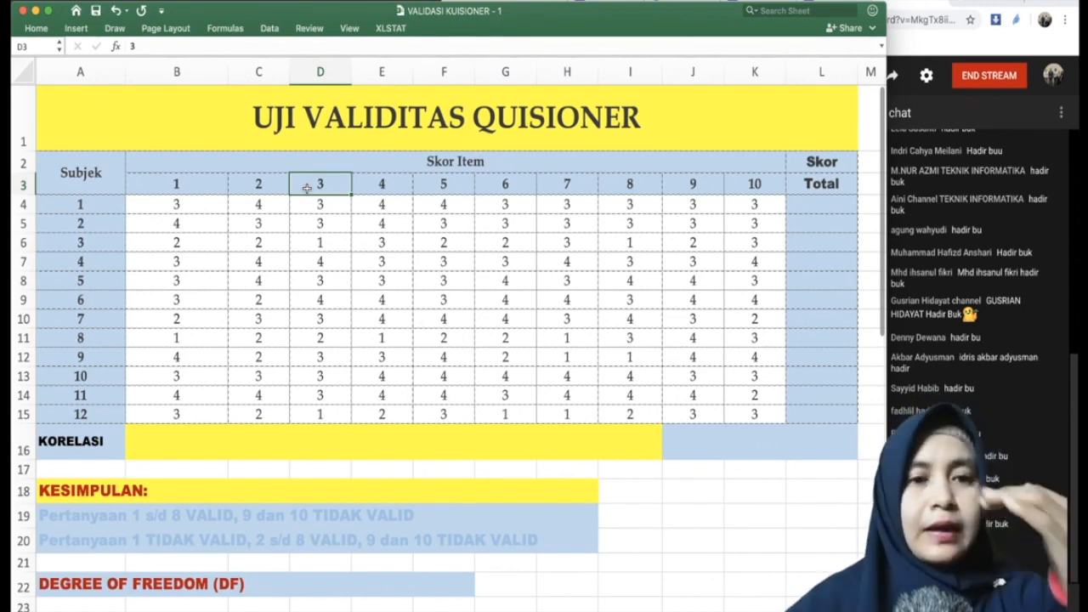
{"action": "left_click", "coordinate": [172, 185]}
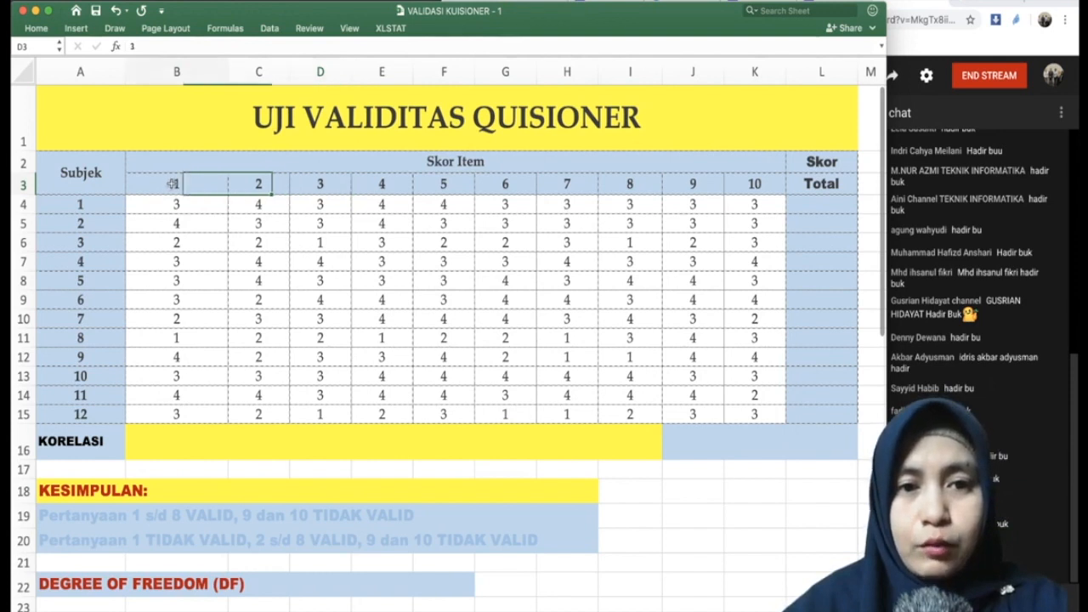
{"action": "left_click_drag", "start_coordinate": [197, 181], "coordinate": [452, 176]}
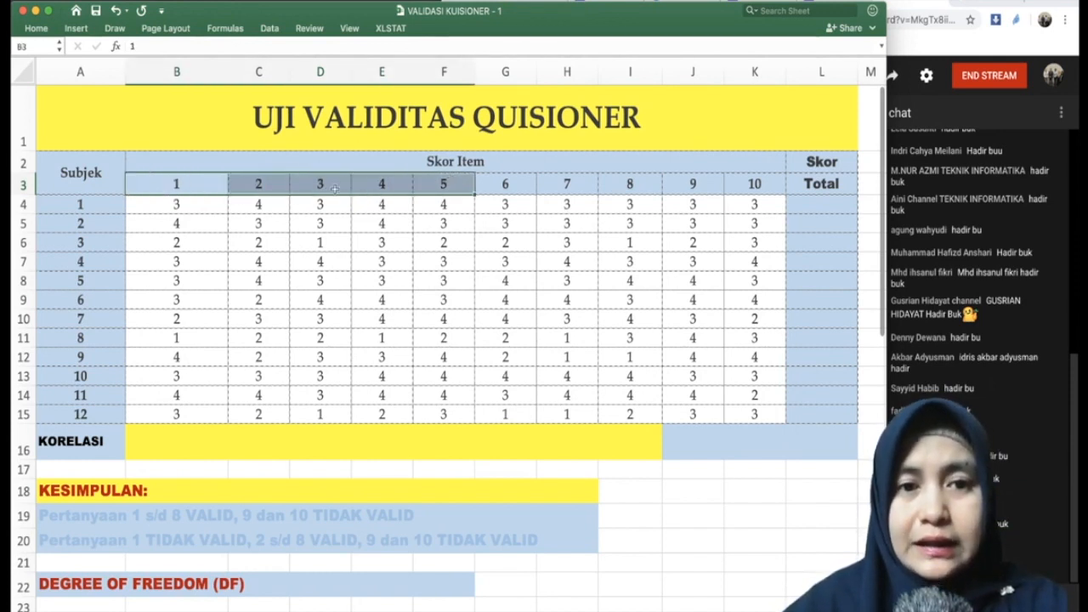
{"action": "left_click", "coordinate": [321, 209]}
{"action": "left_click_drag", "start_coordinate": [323, 217], "coordinate": [334, 349]}
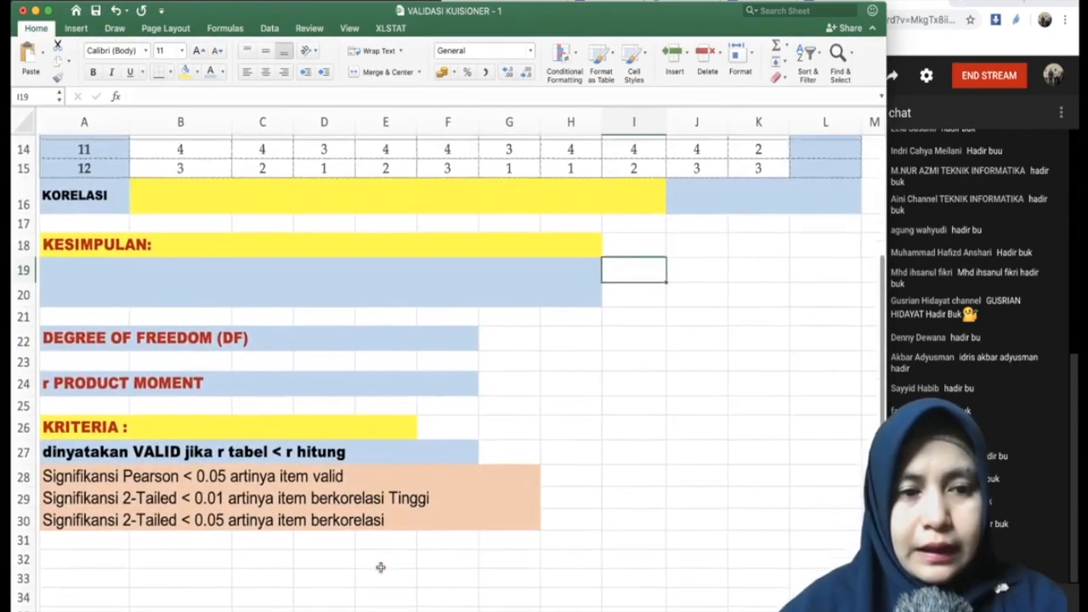
Step: Review the validity criteria below the score table and the r Product Moment reference table in the PDF viewer
{"action": "scroll", "coordinate": [381, 565], "scroll_direction": "down", "scroll_amount": 2}
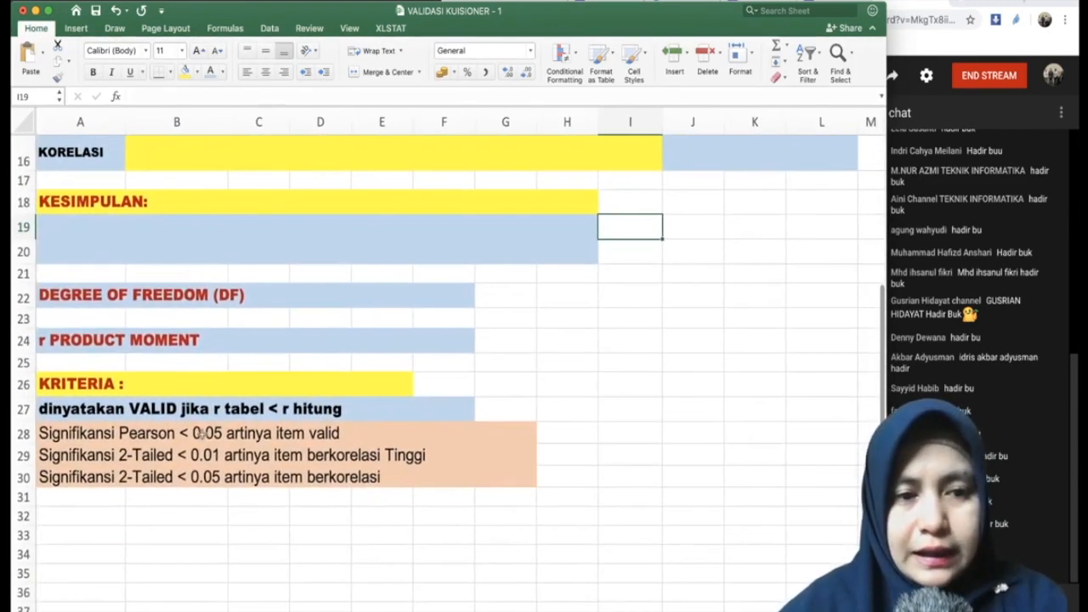
{"action": "scroll", "coordinate": [90, 365], "scroll_direction": "up", "scroll_amount": 1}
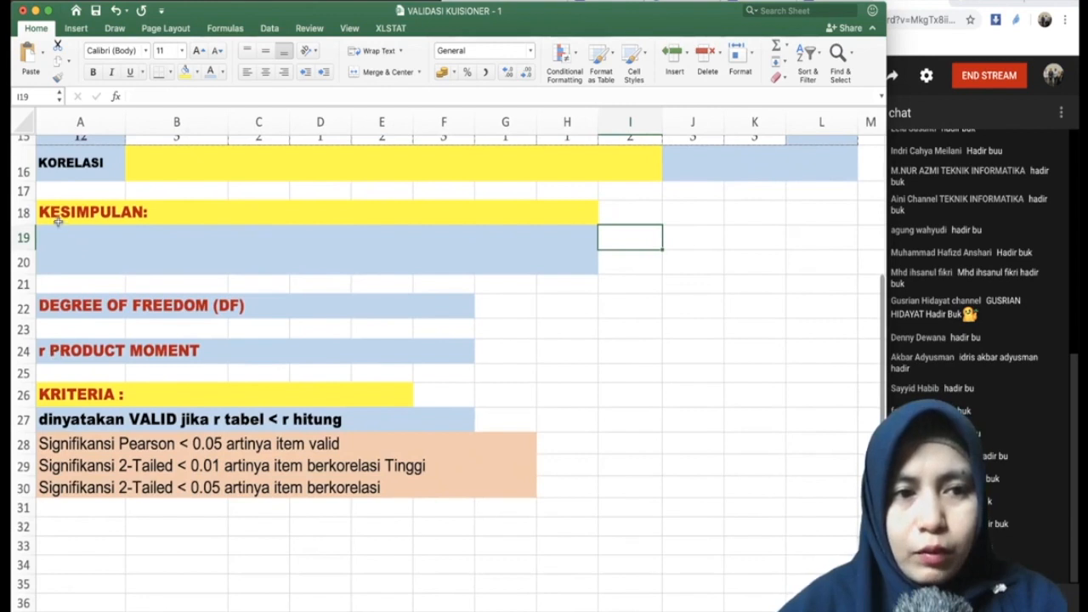
{"action": "left_click", "coordinate": [55, 351]}
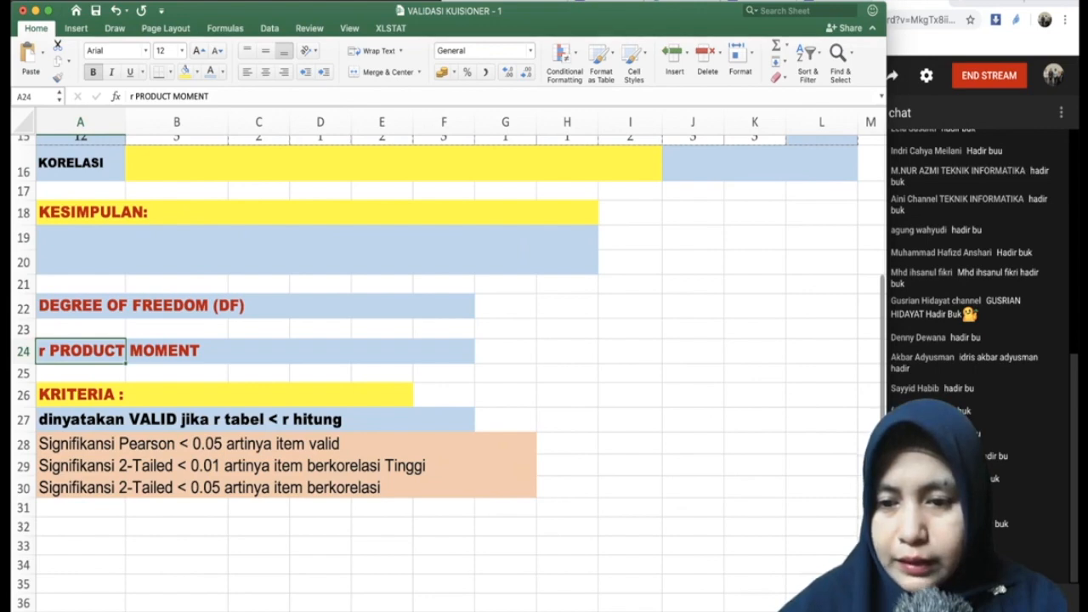
{"action": "key", "text": "super+Tab"}
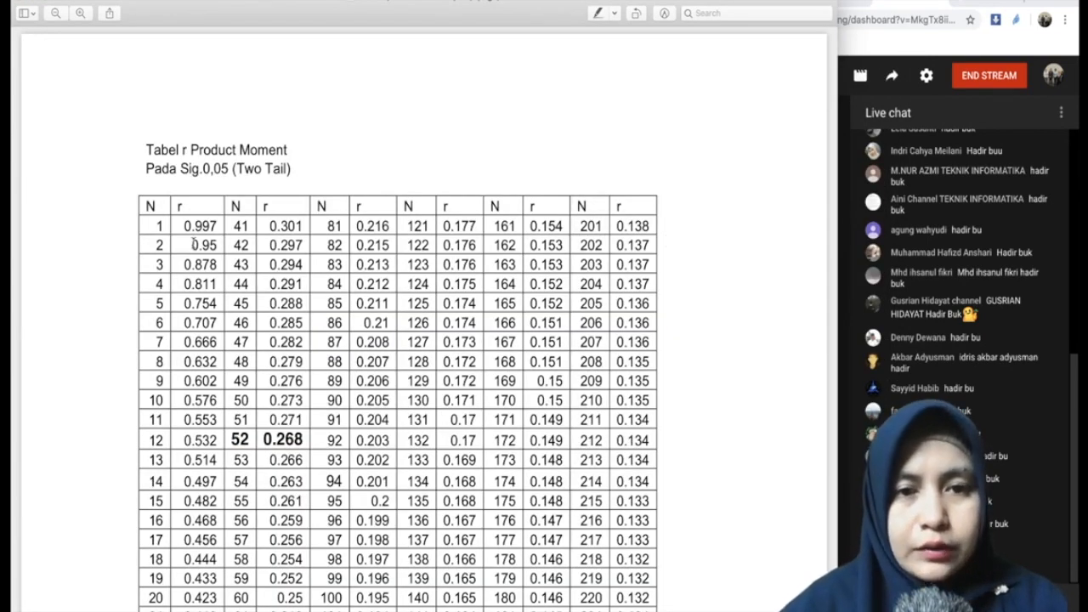
{"action": "scroll", "coordinate": [194, 245], "scroll_direction": "down", "scroll_amount": 2}
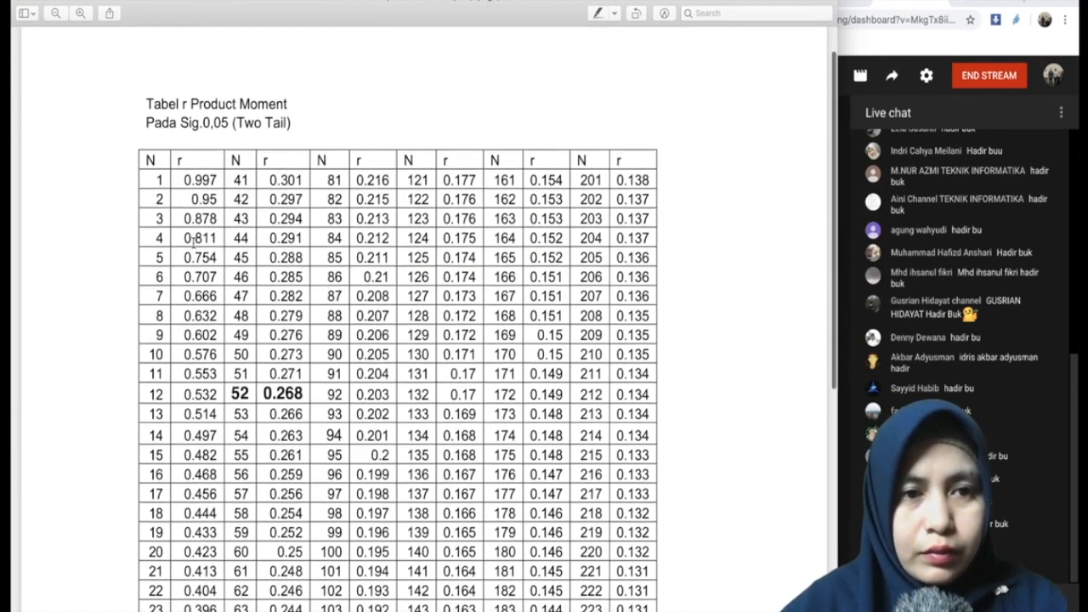
Step: Back in the Excel workbook, total subject 1's item scores in L4 with =SUM(B4:K4)
{"action": "key", "text": "super+Tab"}
{"action": "type", "text": "="}
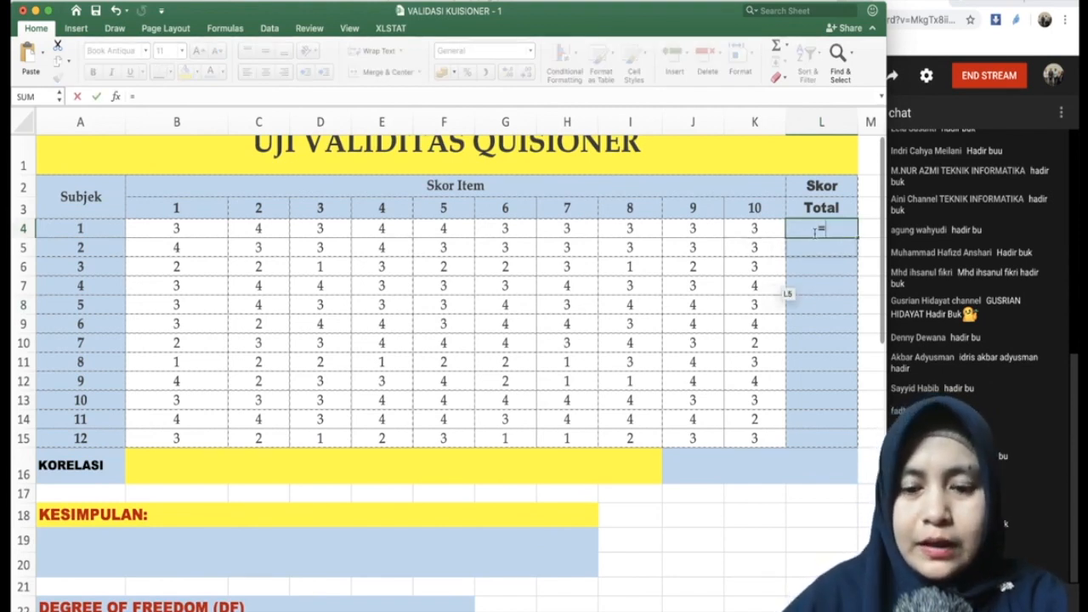
{"action": "type", "text": "SUM("}
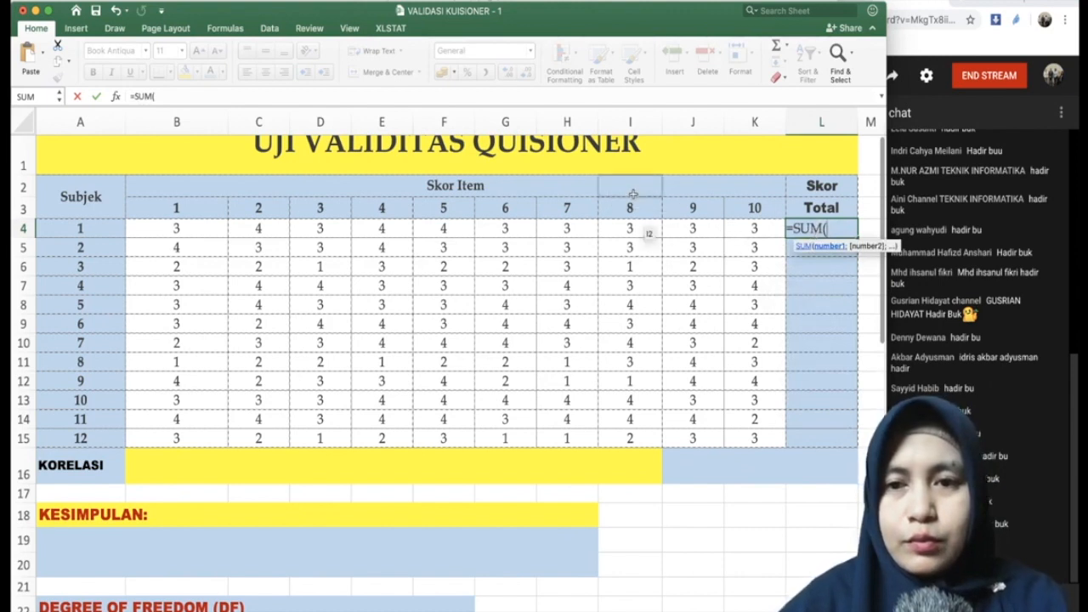
{"action": "left_click_drag", "start_coordinate": [178, 230], "coordinate": [741, 228]}
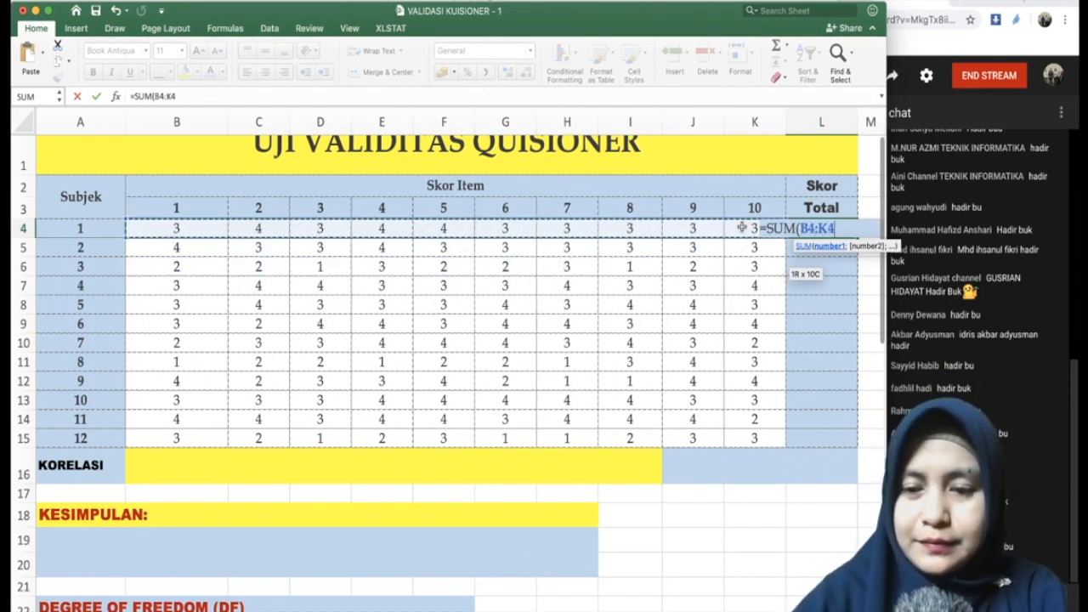
{"action": "type", "text": ")"}
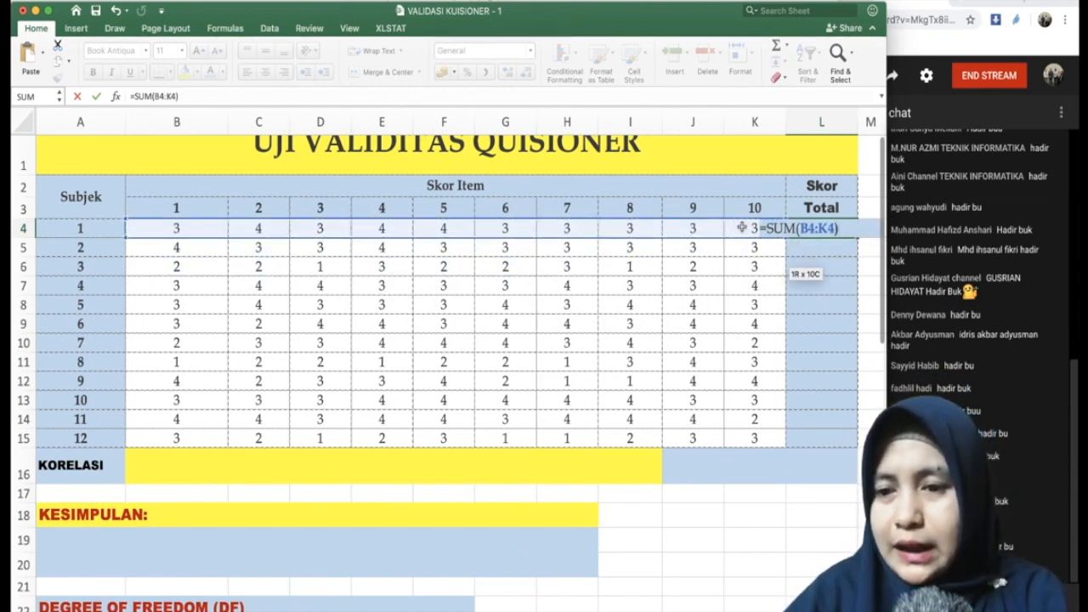
{"action": "key", "text": "Return"}
Step: Fill the total score formula from L4 down to L15 for all subjects and check the formula in L4
{"action": "left_click", "coordinate": [816, 228]}
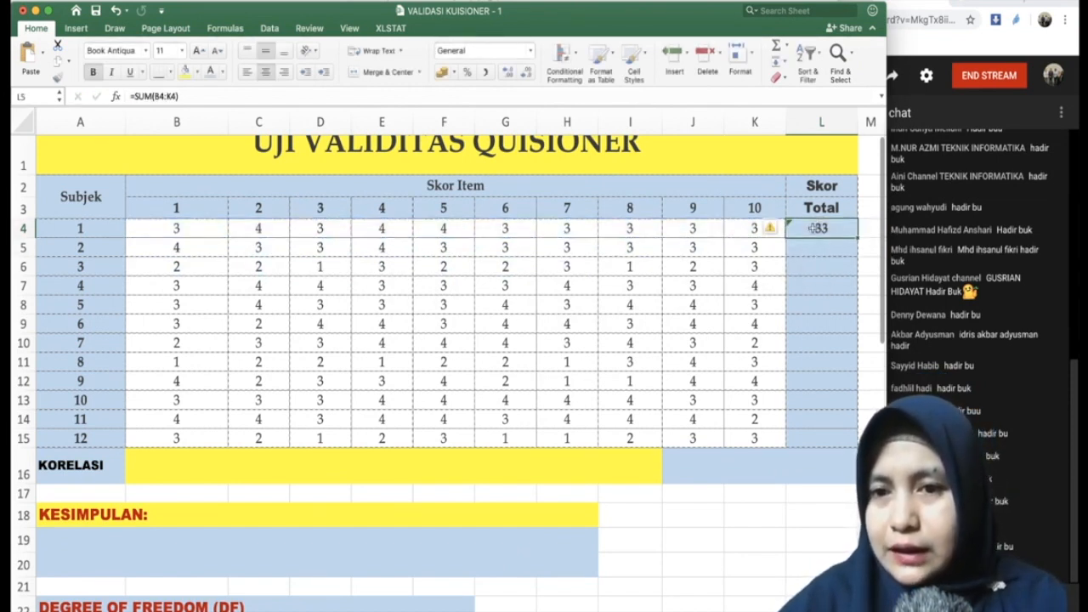
{"action": "left_click_drag", "start_coordinate": [857, 236], "coordinate": [857, 440]}
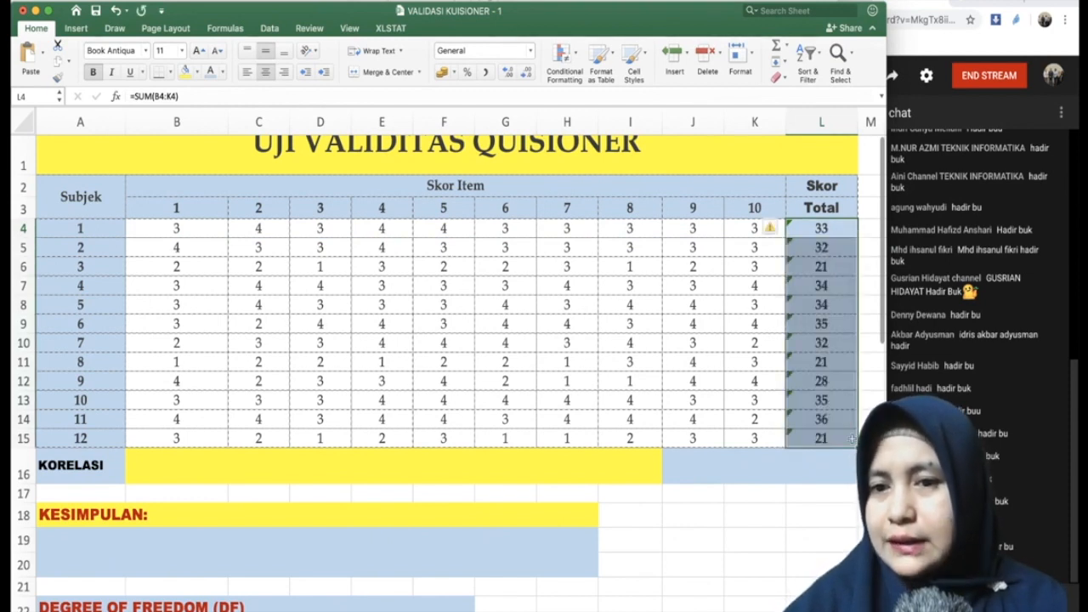
{"action": "double_click", "coordinate": [820, 228]}
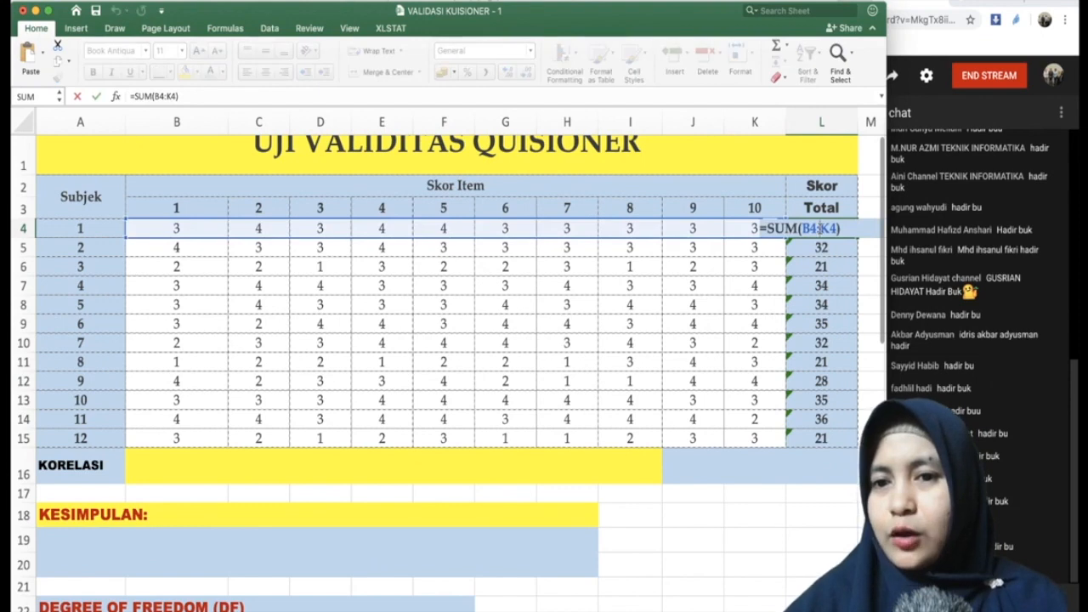
{"action": "key", "text": "Return"}
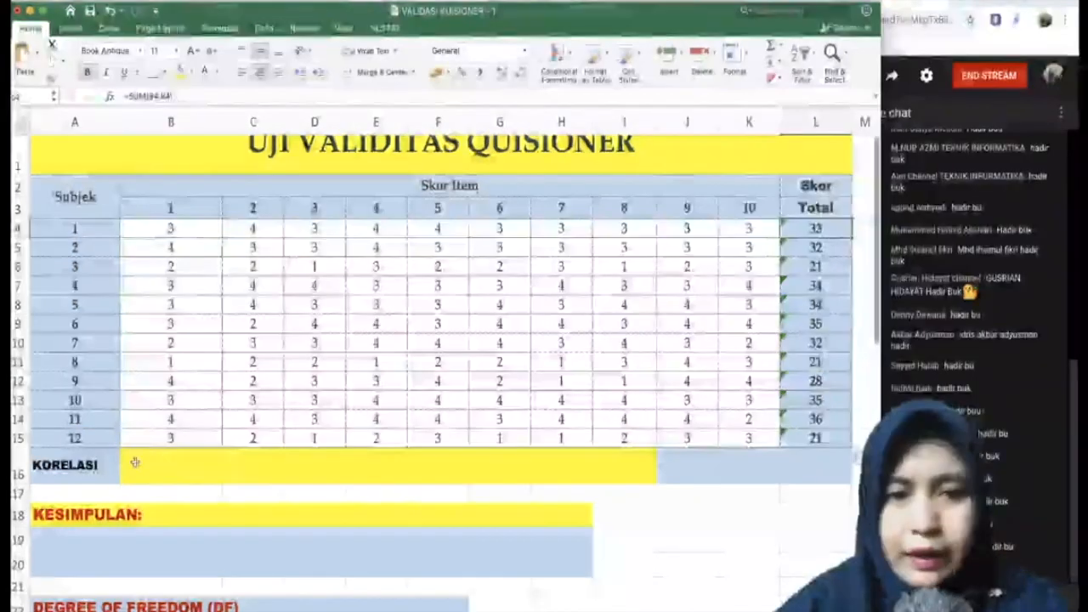
Step: Start a CORREL formula in B16 correlating item 1's scores B4:B15 with the total scores L4:L15
{"action": "left_click", "coordinate": [160, 461]}
{"action": "type", "text": "=co"}
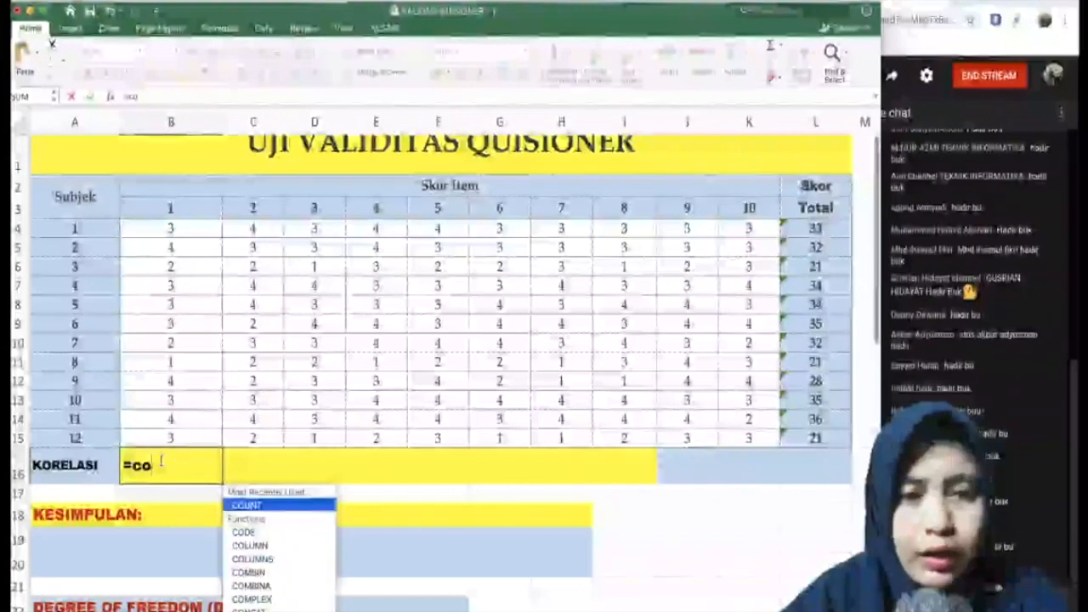
{"action": "type", "text": "e"}
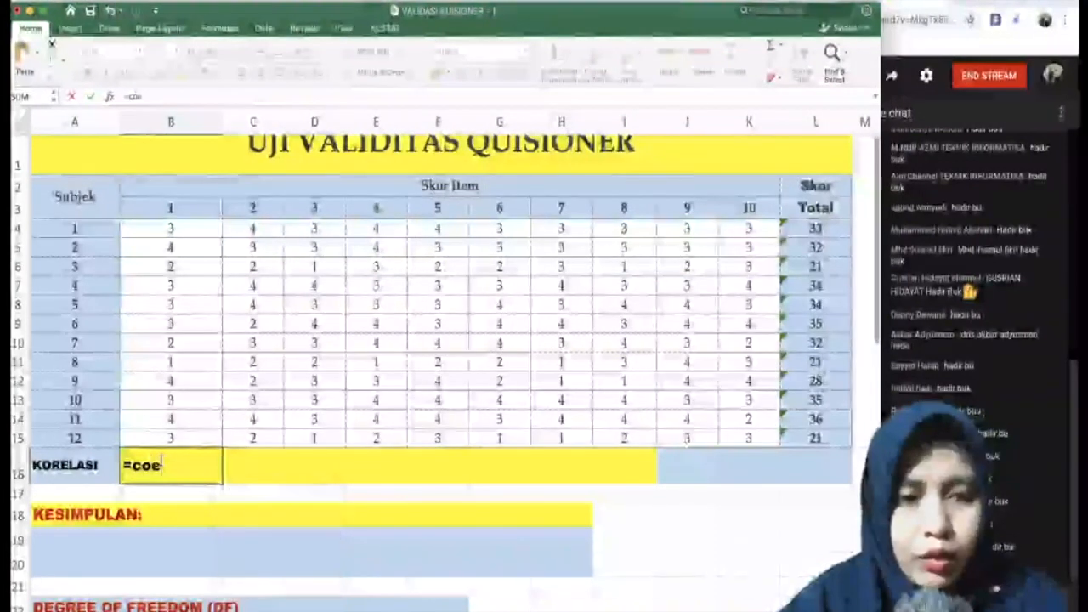
{"action": "key", "text": "BackSpace"}
{"action": "type", "text": "r"}
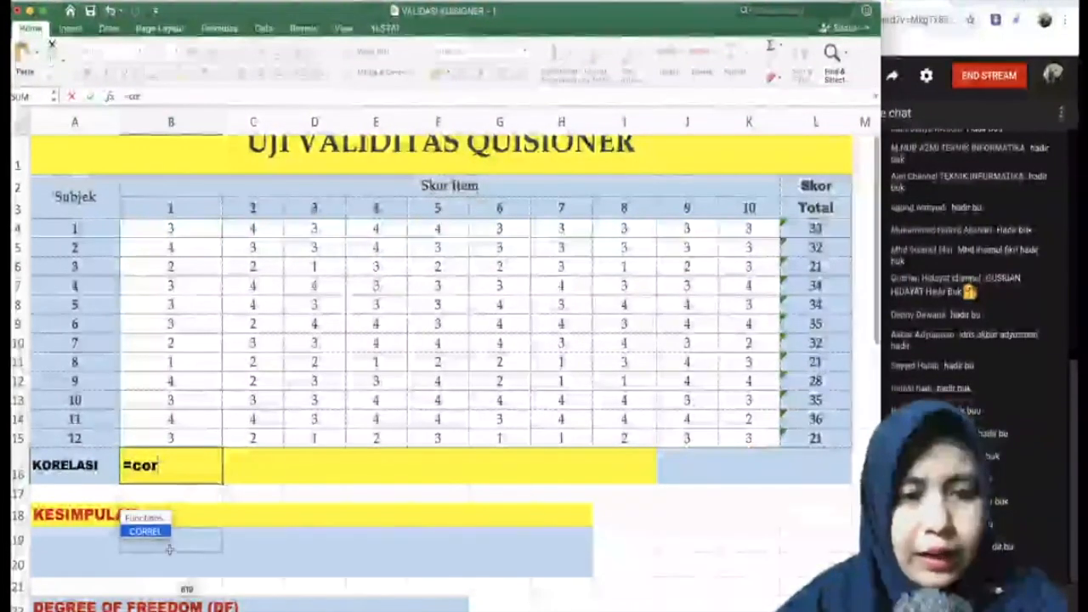
{"action": "double_click", "coordinate": [147, 532]}
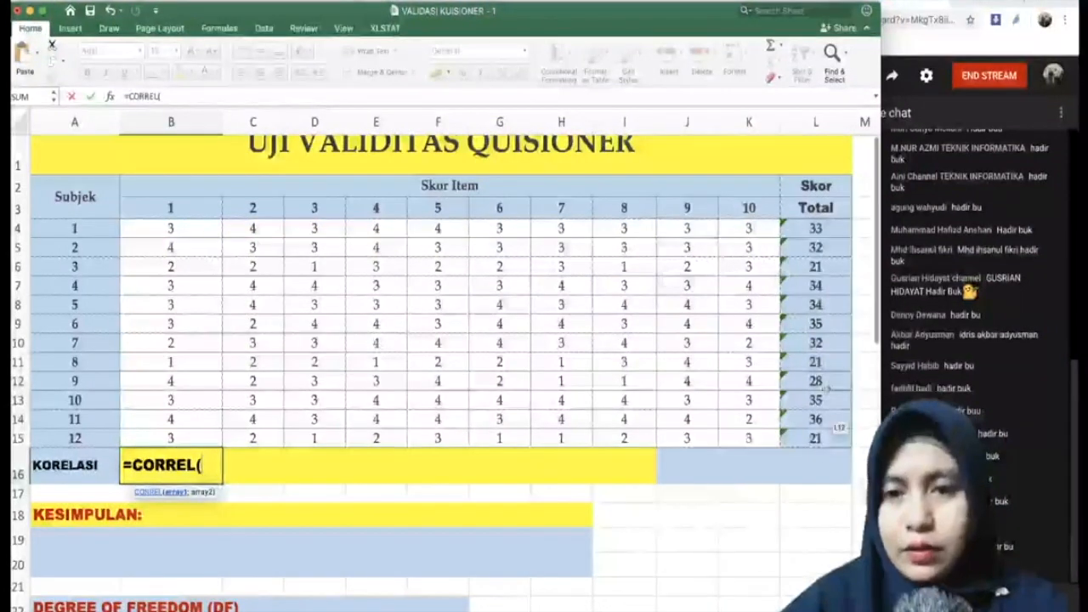
{"action": "left_click_drag", "start_coordinate": [174, 229], "coordinate": [197, 440]}
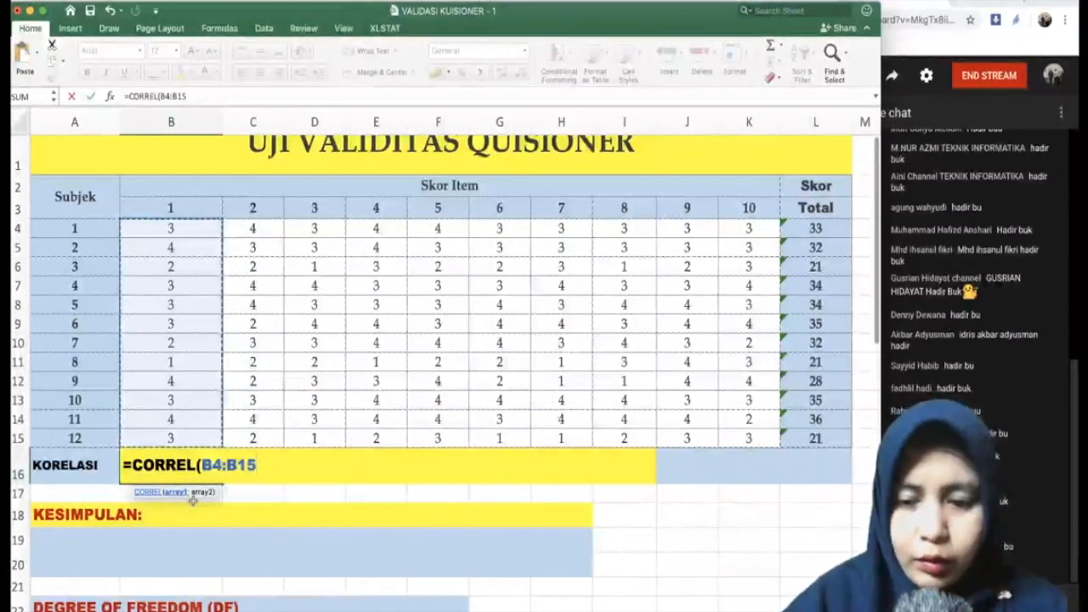
{"action": "type", "text": ";"}
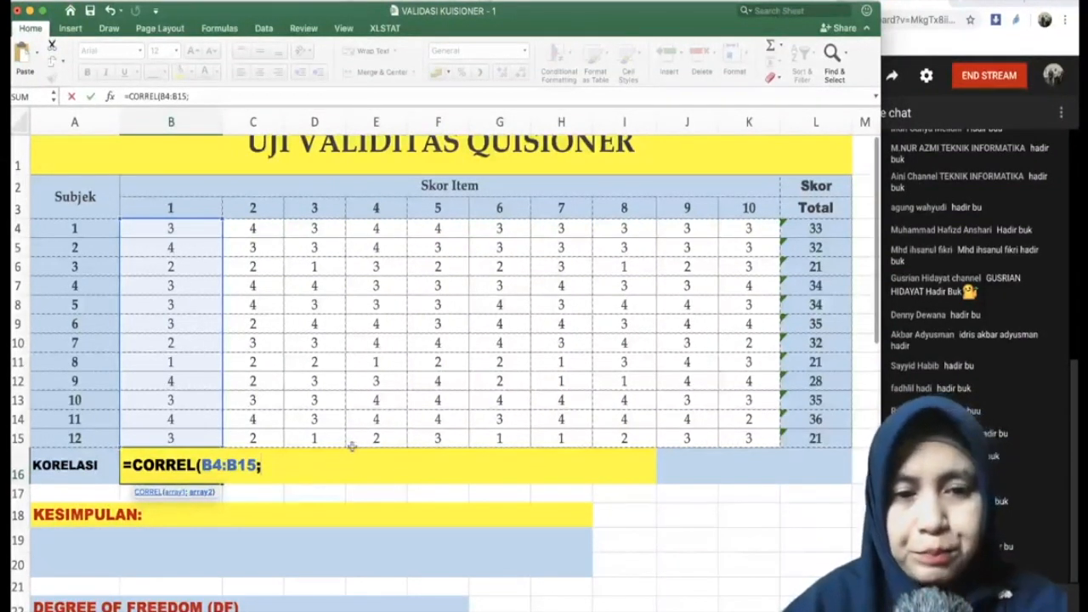
{"action": "left_click_drag", "start_coordinate": [829, 228], "coordinate": [818, 438]}
Step: Make the total score range absolute as $L$4:$L$15 and complete the formula =CORREL(B4:B15;$L$4:$L$15) in B16
{"action": "left_click", "coordinate": [260, 466]}
{"action": "type", "text": "$L4:L15"}
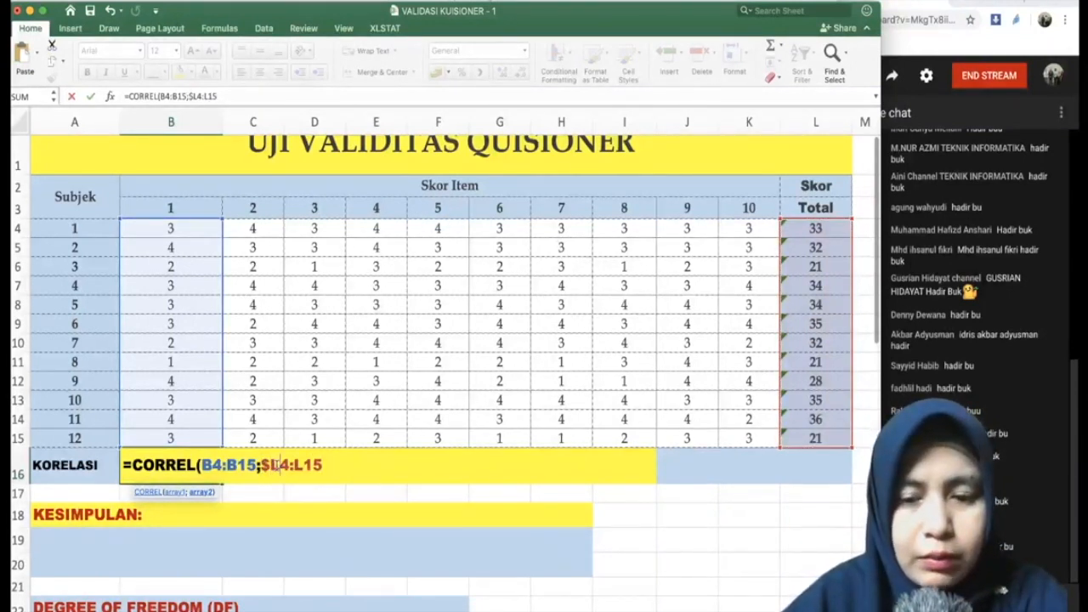
{"action": "left_click", "coordinate": [276, 465]}
{"action": "type", "text": "$"}
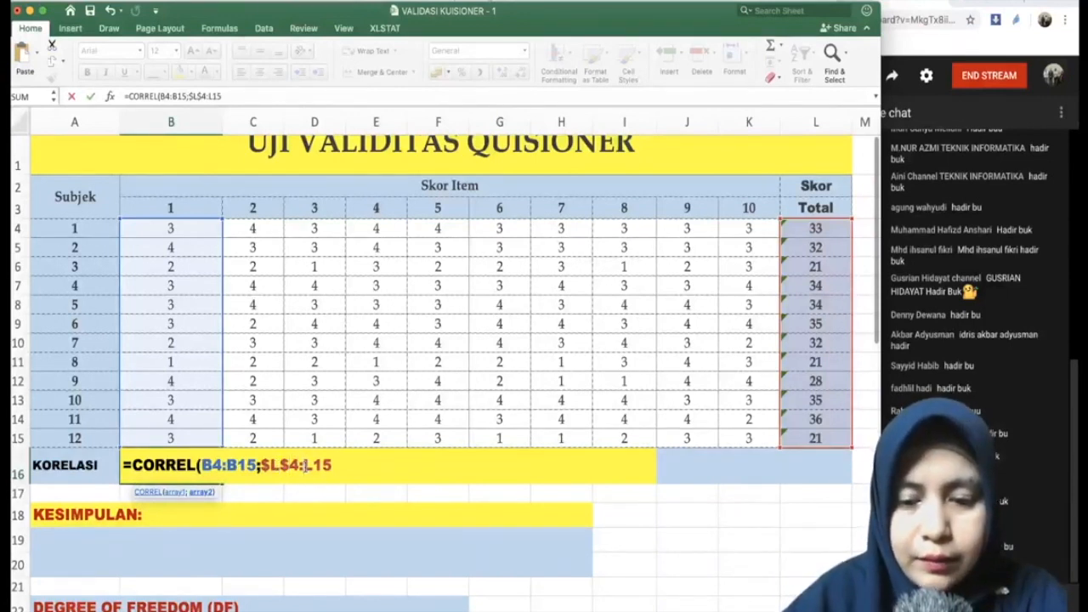
{"action": "left_click", "coordinate": [303, 465]}
{"action": "type", "text": "$"}
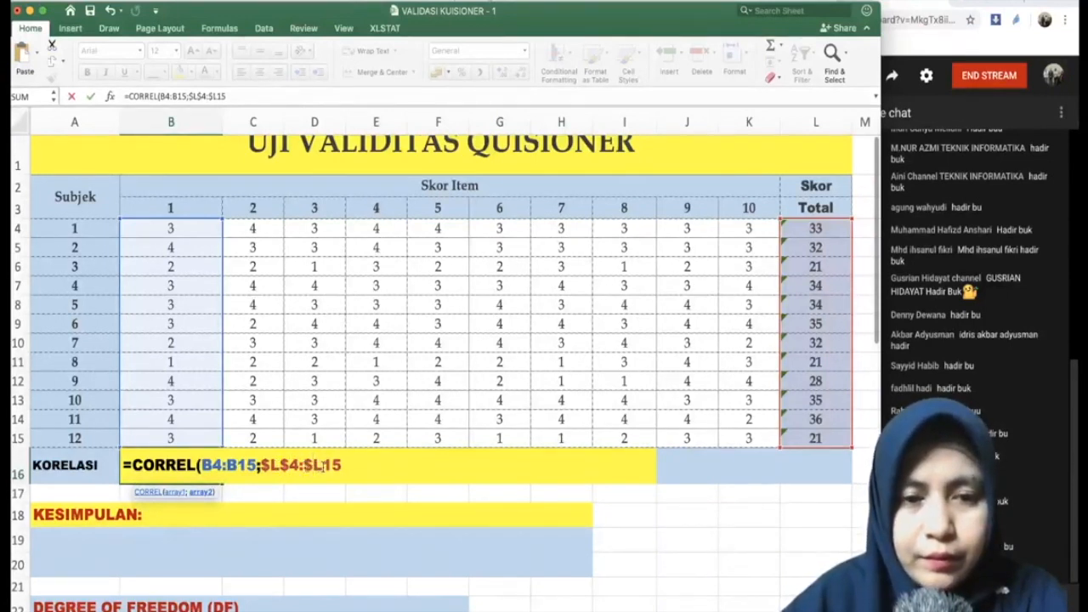
{"action": "left_click", "coordinate": [323, 465]}
{"action": "type", "text": "$15"}
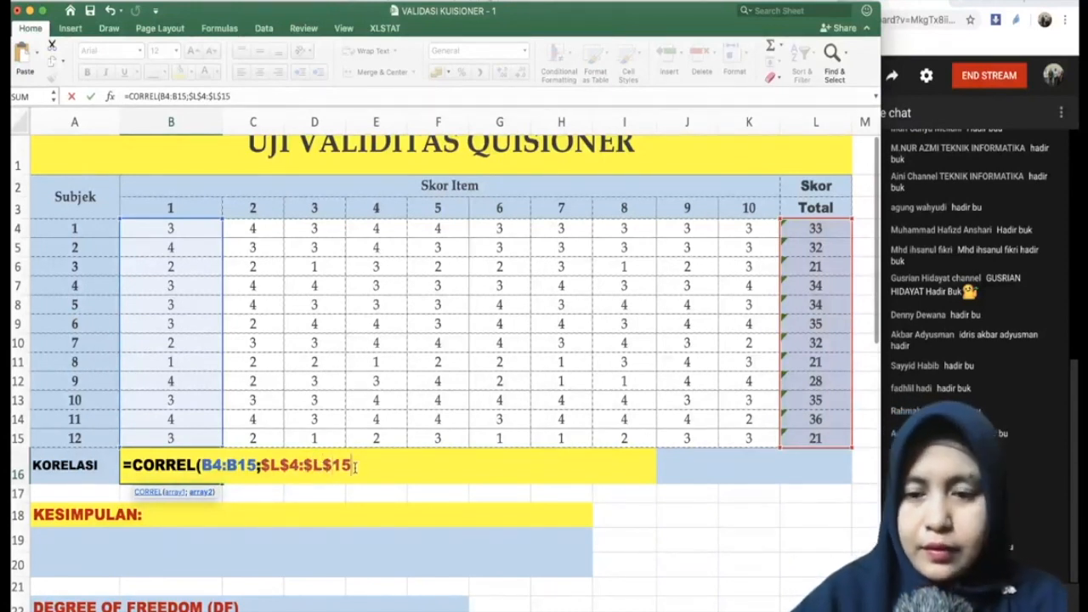
{"action": "type", "text": ")"}
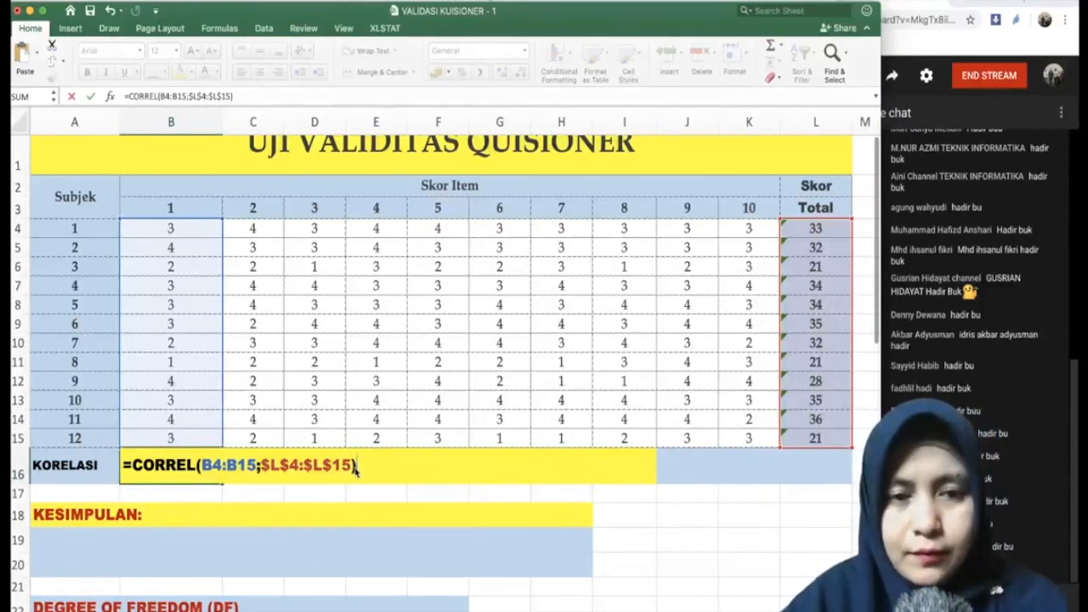
{"action": "key", "text": "Return"}
Step: Fill the correlation formula from B16 across to K16 for items 2 to 10
{"action": "left_click", "coordinate": [182, 469]}
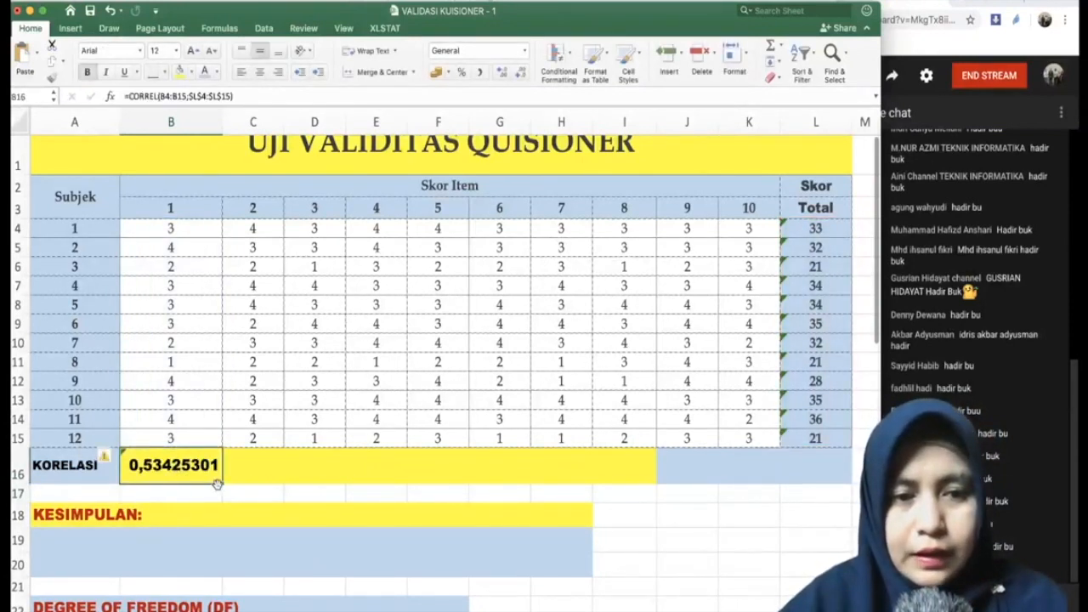
{"action": "left_click_drag", "start_coordinate": [221, 485], "coordinate": [758, 496]}
{"action": "left_click", "coordinate": [667, 493]}
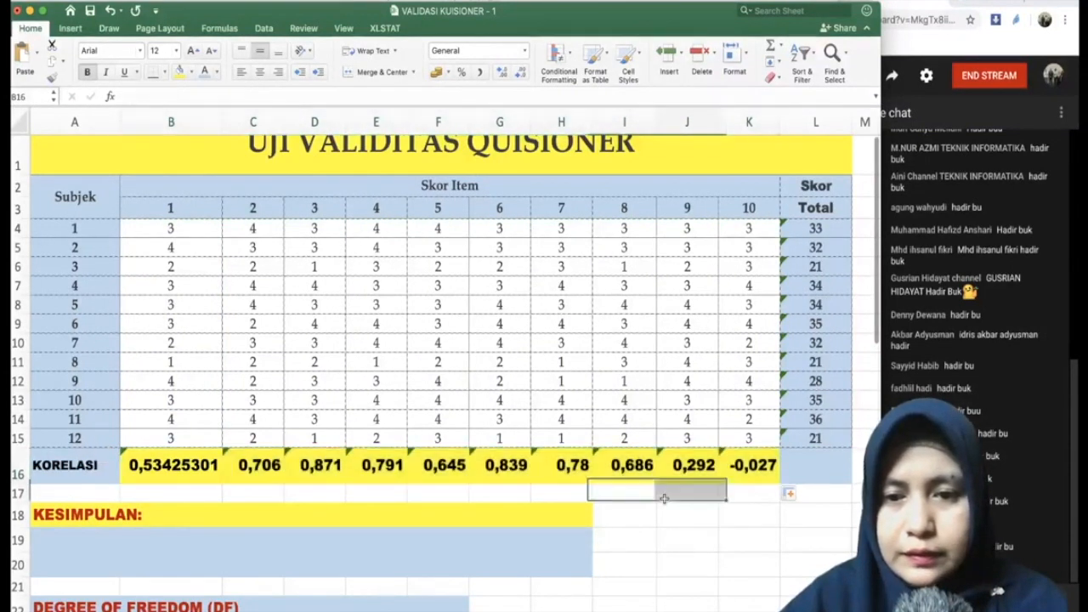
Step: Check the CORREL formulas in row 16 for items 1, 2, 6, 9 and 10 against their score ranges
{"action": "left_click", "coordinate": [677, 465]}
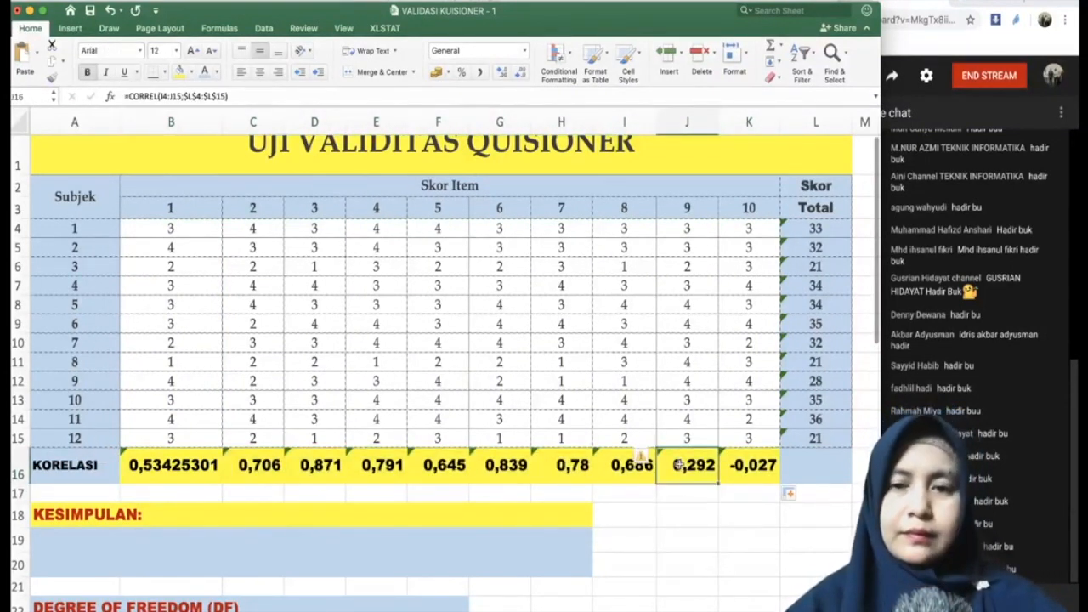
{"action": "scroll", "coordinate": [677, 465], "scroll_direction": "up", "scroll_amount": 1}
{"action": "double_click", "coordinate": [161, 497]}
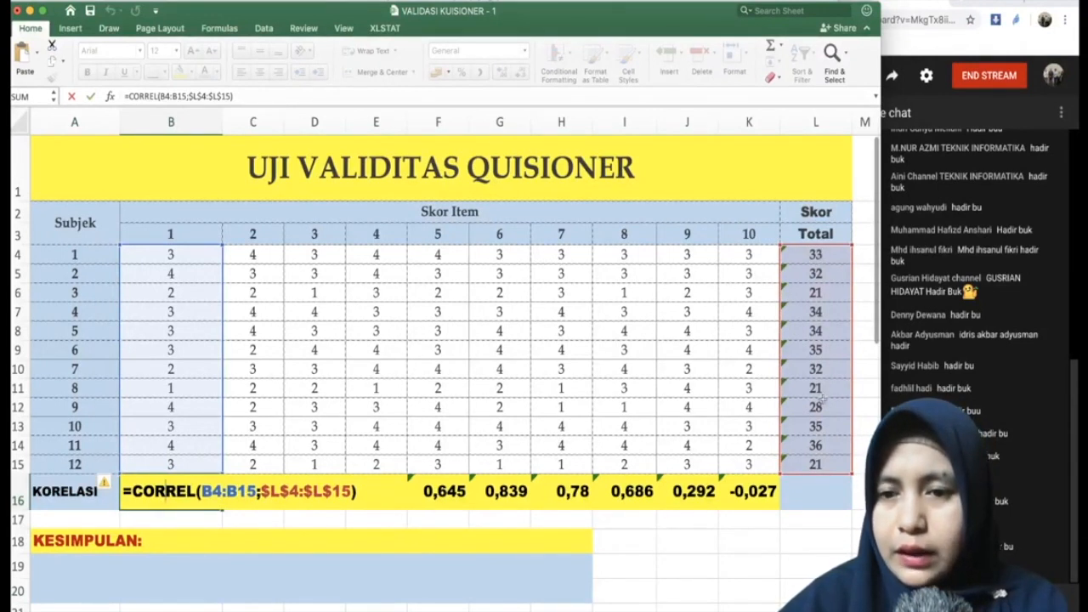
{"action": "key", "text": "Return"}
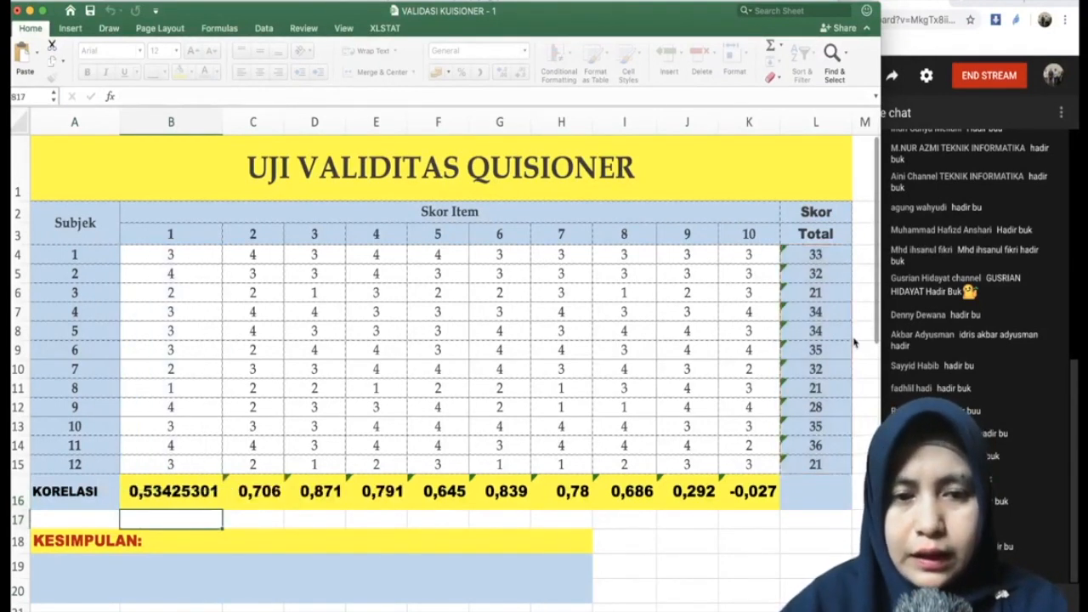
{"action": "double_click", "coordinate": [248, 488]}
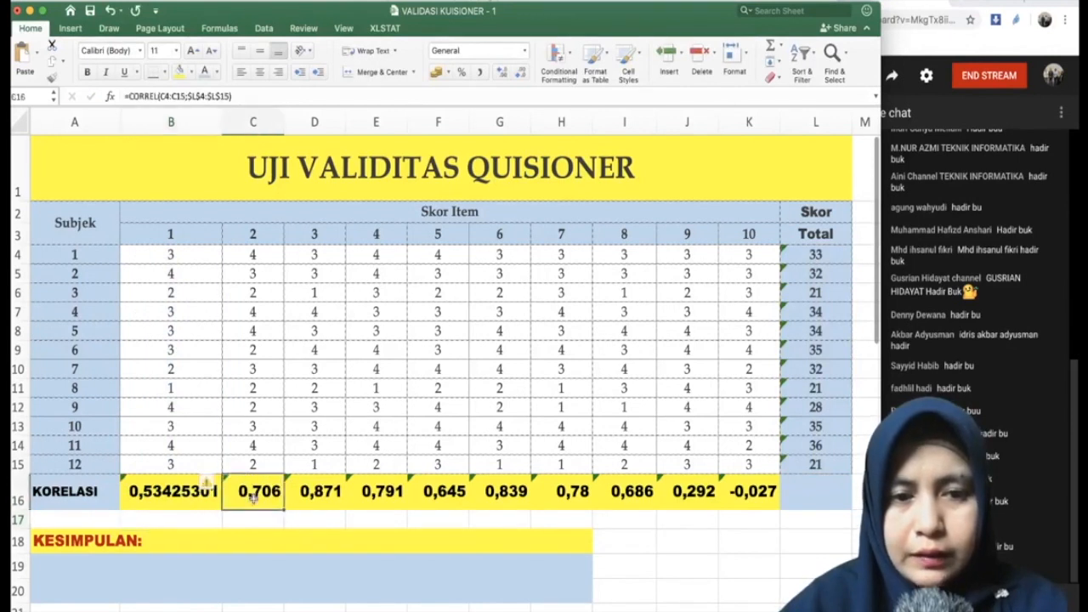
{"action": "left_click", "coordinate": [521, 497]}
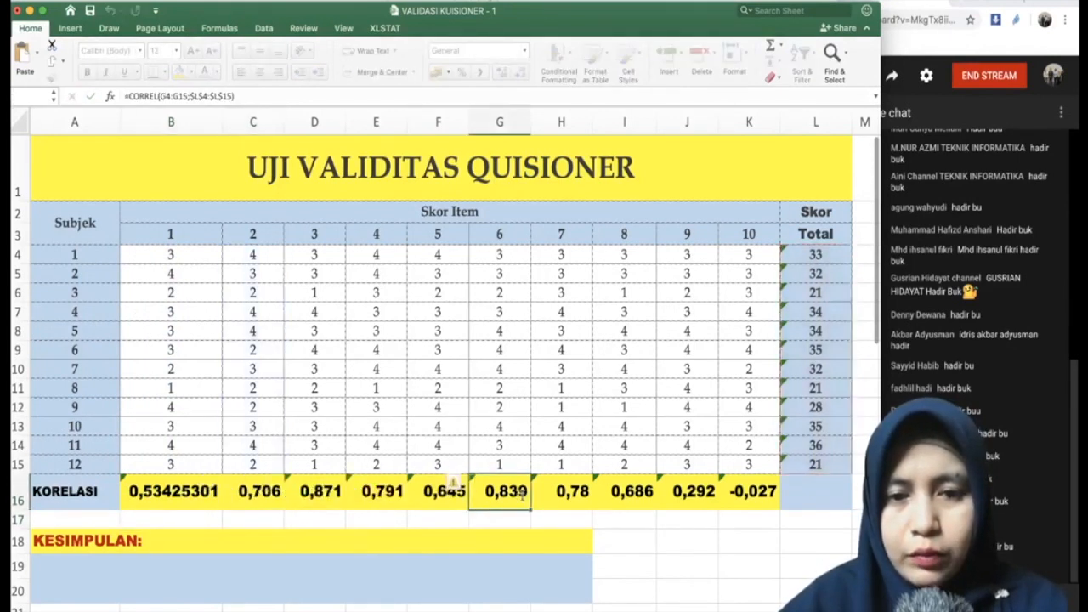
{"action": "double_click", "coordinate": [522, 496]}
{"action": "left_click", "coordinate": [744, 492]}
{"action": "double_click", "coordinate": [744, 492]}
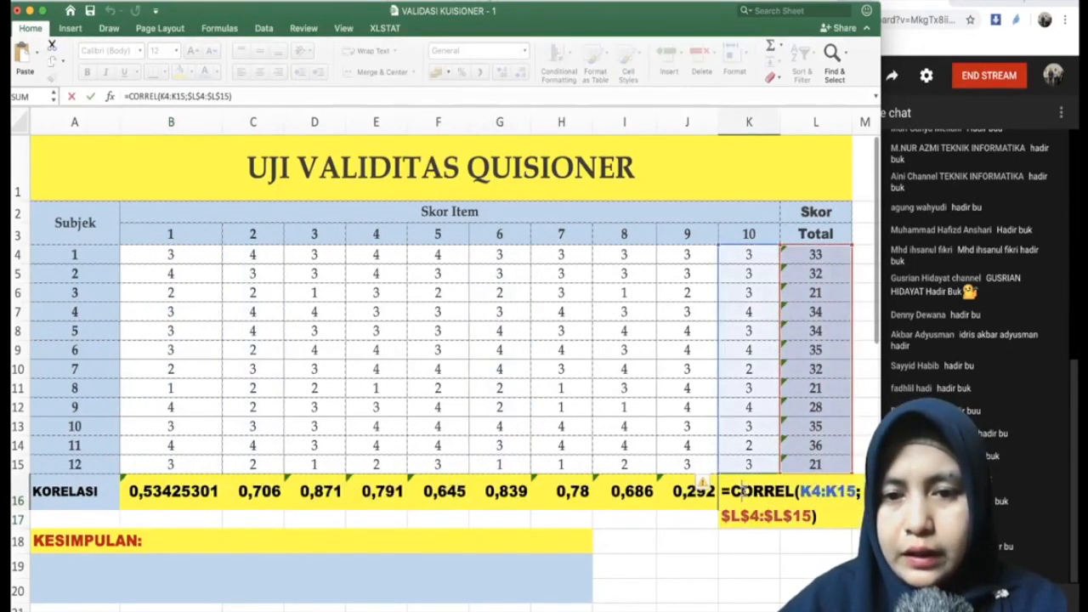
{"action": "key", "text": "Return"}
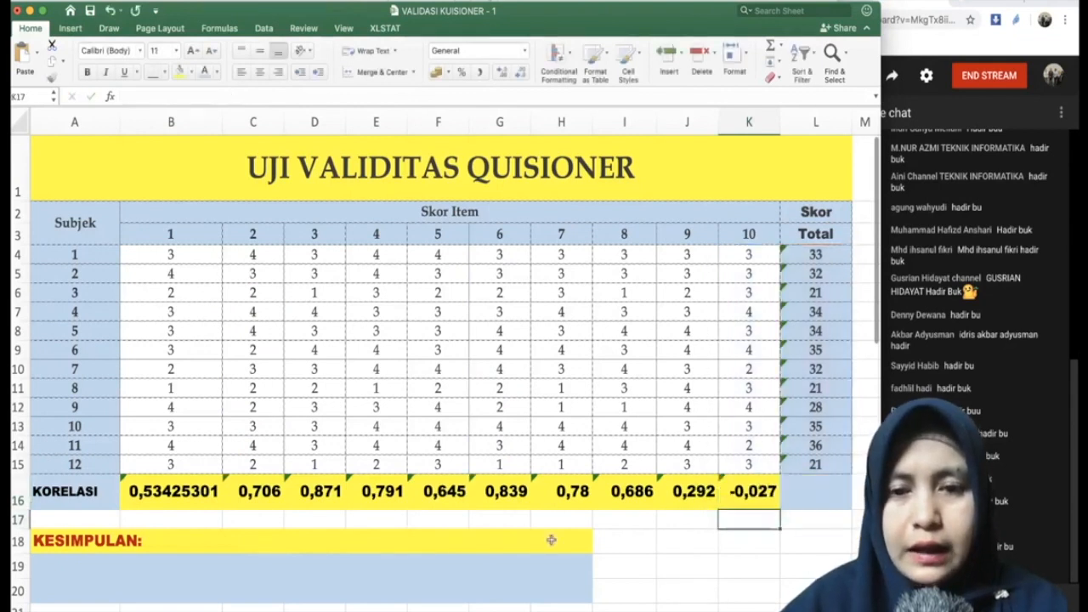
Step: Consult the r Product Moment table for Sig. 0,05 (Two Tail) and return to the validity worksheet
{"action": "left_click", "coordinate": [195, 492]}
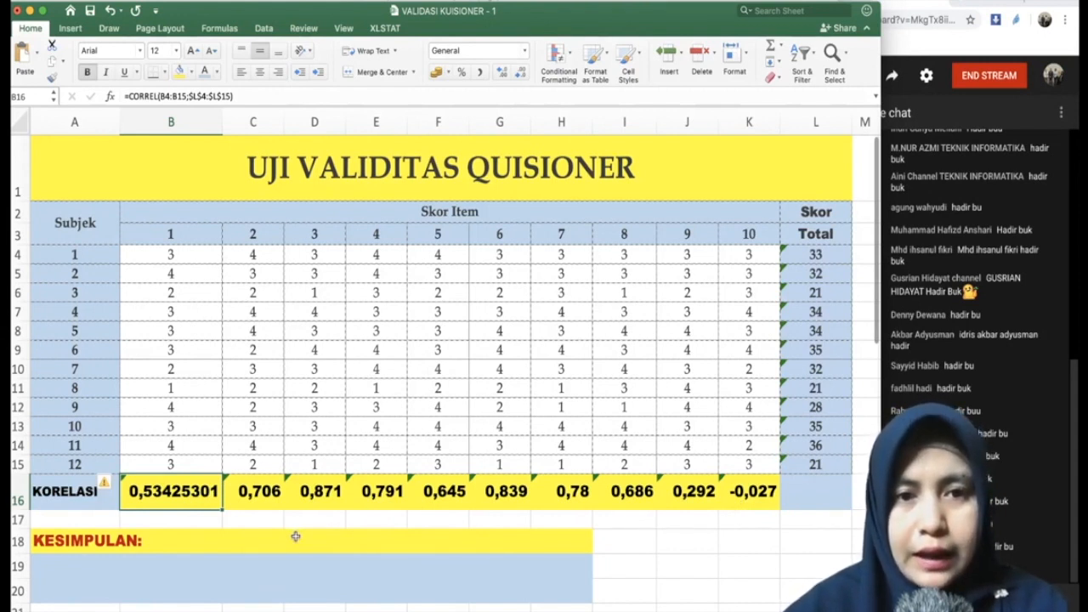
{"action": "left_click", "coordinate": [32, 29]}
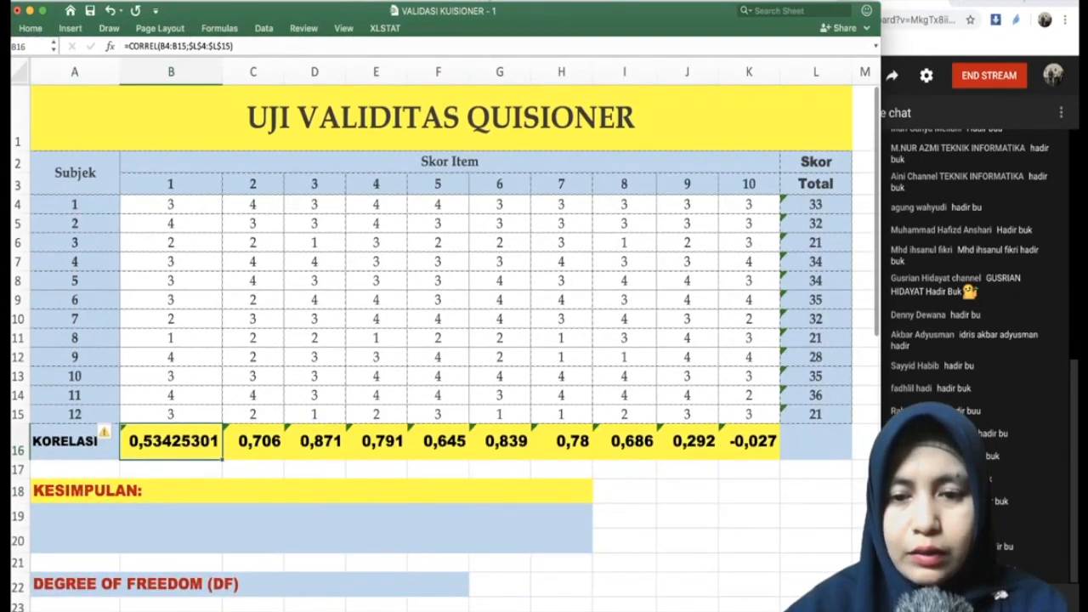
{"action": "key", "text": "super+Tab"}
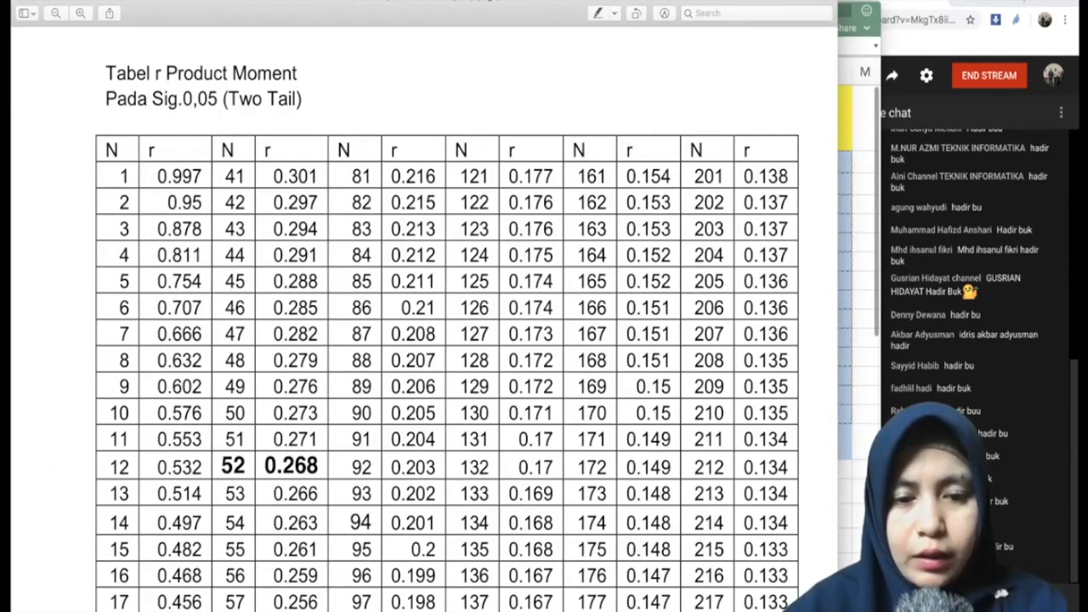
{"action": "key", "text": "super+Tab"}
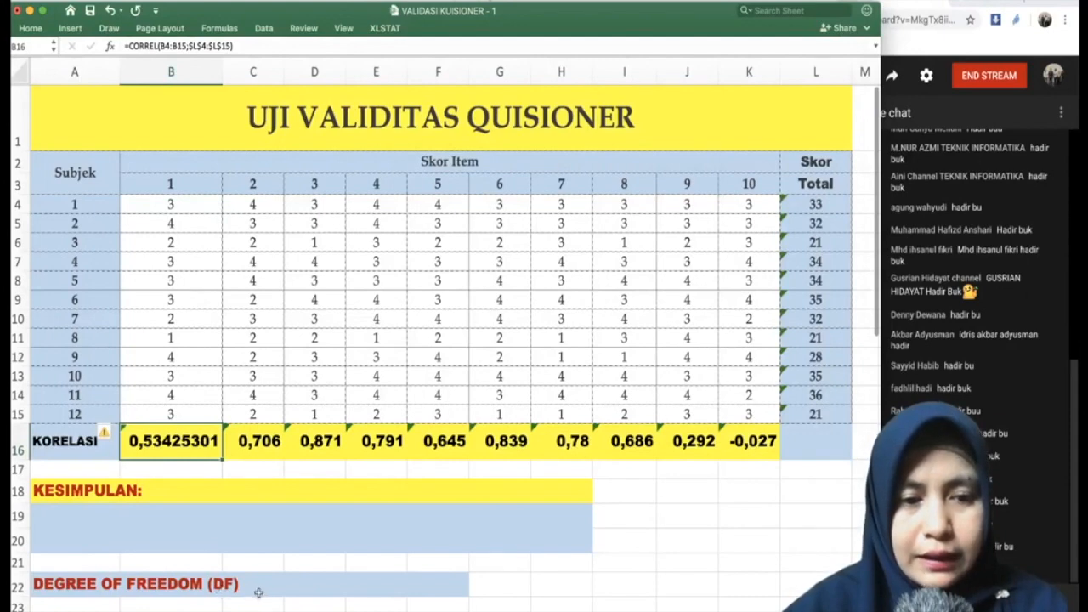
Step: Try to enter 12-2 in D22 as the degree of freedom and clear the cell
{"action": "scroll", "coordinate": [258, 592], "scroll_direction": "down", "scroll_amount": 4}
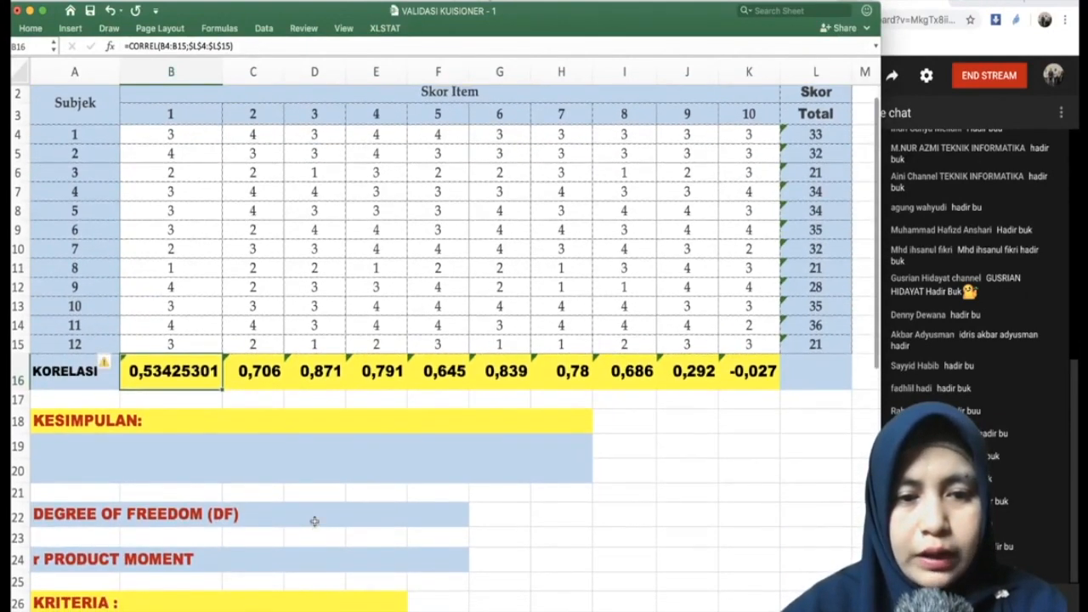
{"action": "left_click", "coordinate": [315, 521]}
{"action": "type", "text": "12"}
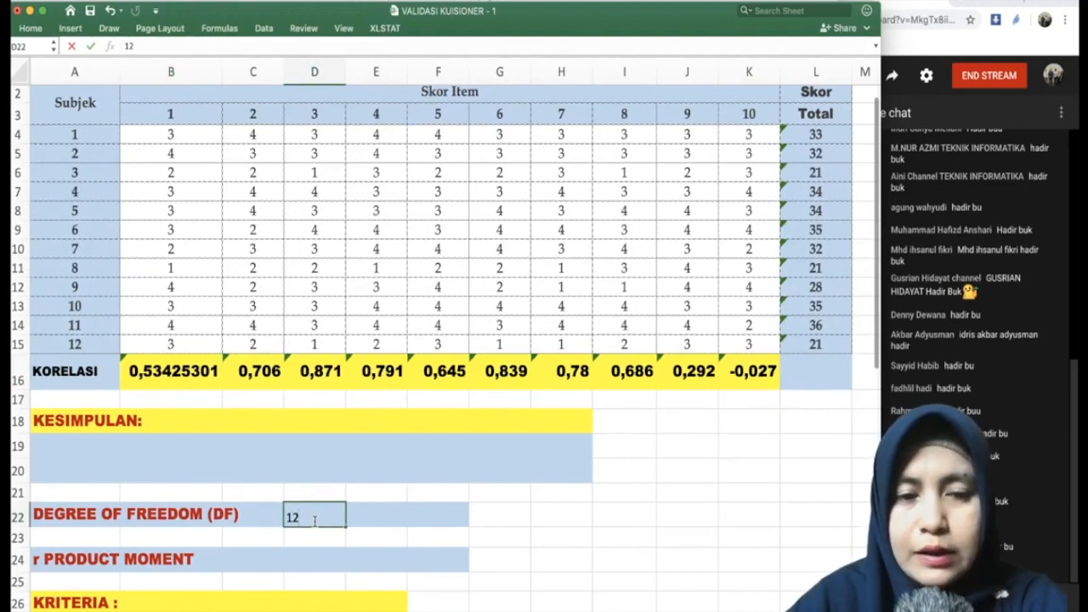
{"action": "type", "text": "-2"}
{"action": "key", "text": "Return"}
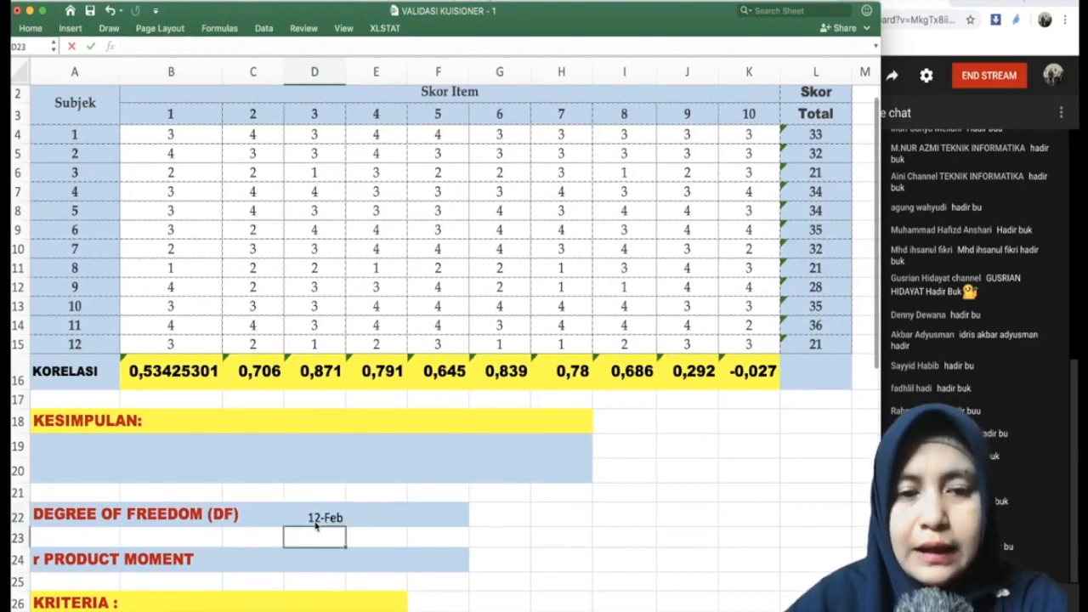
{"action": "left_click", "coordinate": [312, 518]}
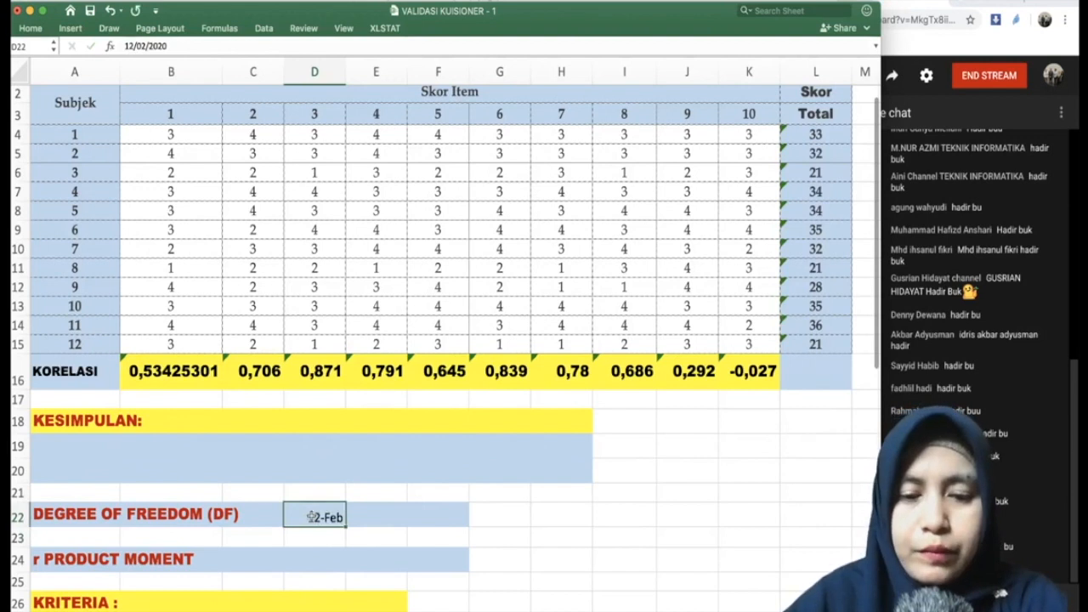
{"action": "key", "text": "Delete"}
Step: Enter the degree of freedom in E22 as the text '12-2 =10
{"action": "left_click", "coordinate": [374, 515]}
{"action": "type", "text": "'10-2"}
{"action": "key", "text": "BackSpace"}
{"action": "key", "text": "BackSpace"}
{"action": "key", "text": "BackSpace"}
{"action": "type", "text": "2"}
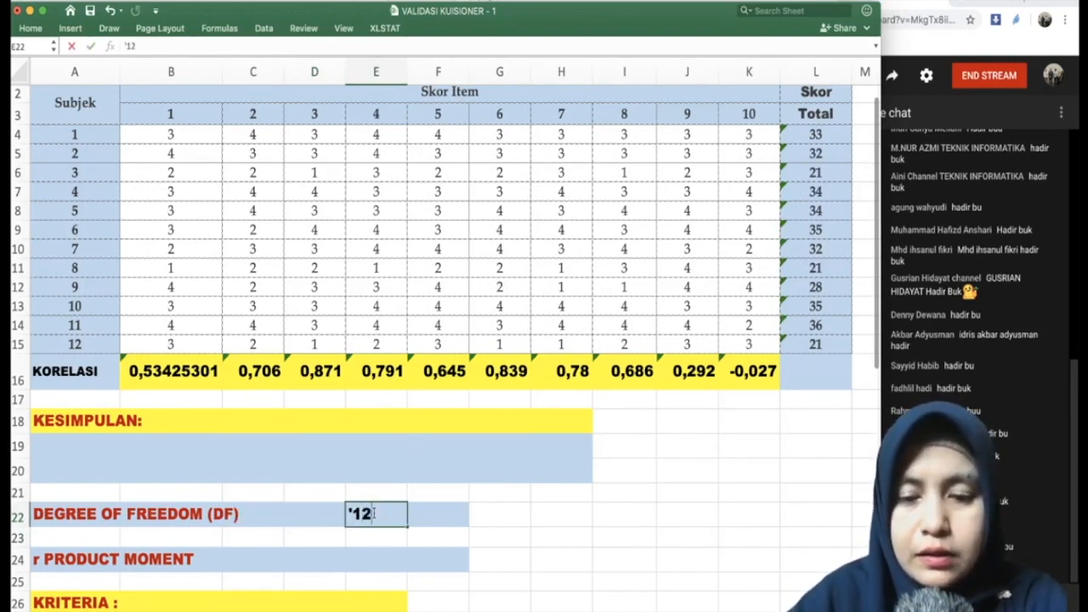
{"action": "type", "text": "-2 =10"}
{"action": "key", "text": "Return"}
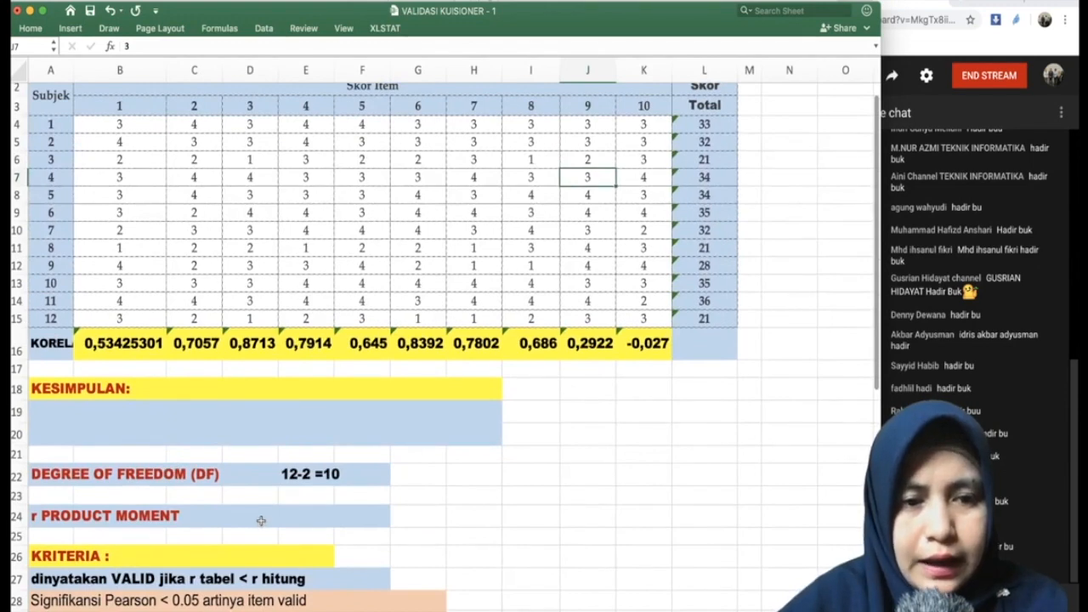
Step: Copy the r value 0.576 for N = 10 from the r Product Moment table for use in E24
{"action": "left_click", "coordinate": [261, 520]}
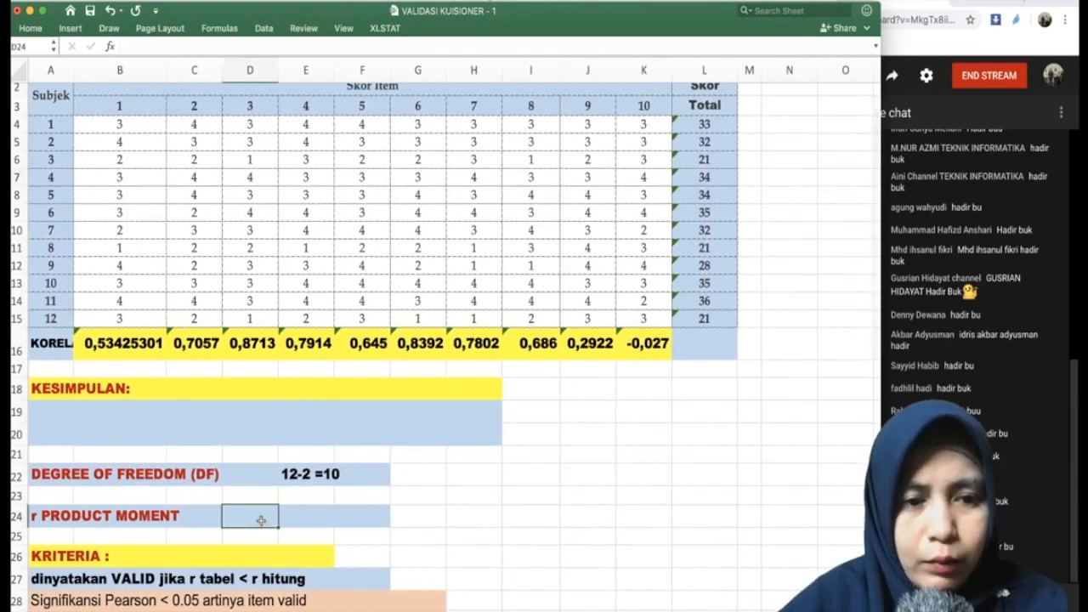
{"action": "left_click", "coordinate": [303, 516]}
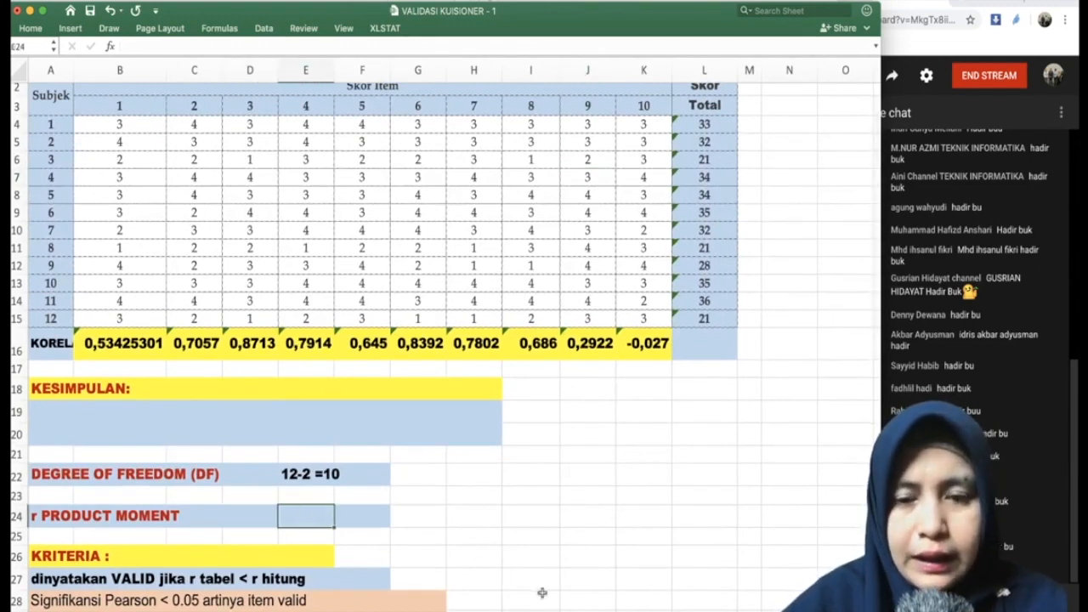
{"action": "key", "text": "super+Tab"}
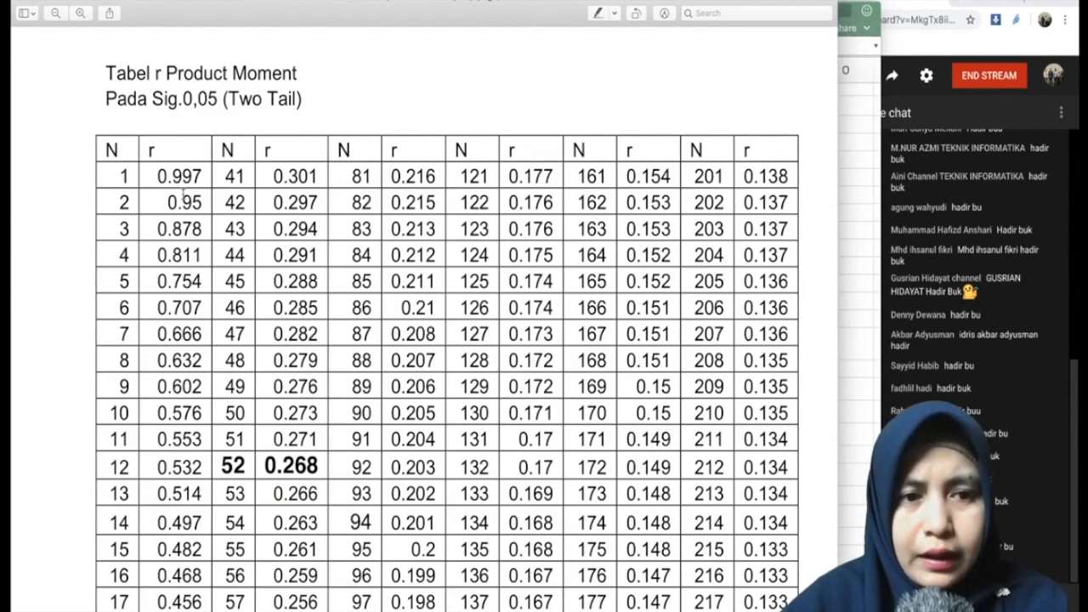
{"action": "left_click_drag", "start_coordinate": [159, 413], "coordinate": [205, 413]}
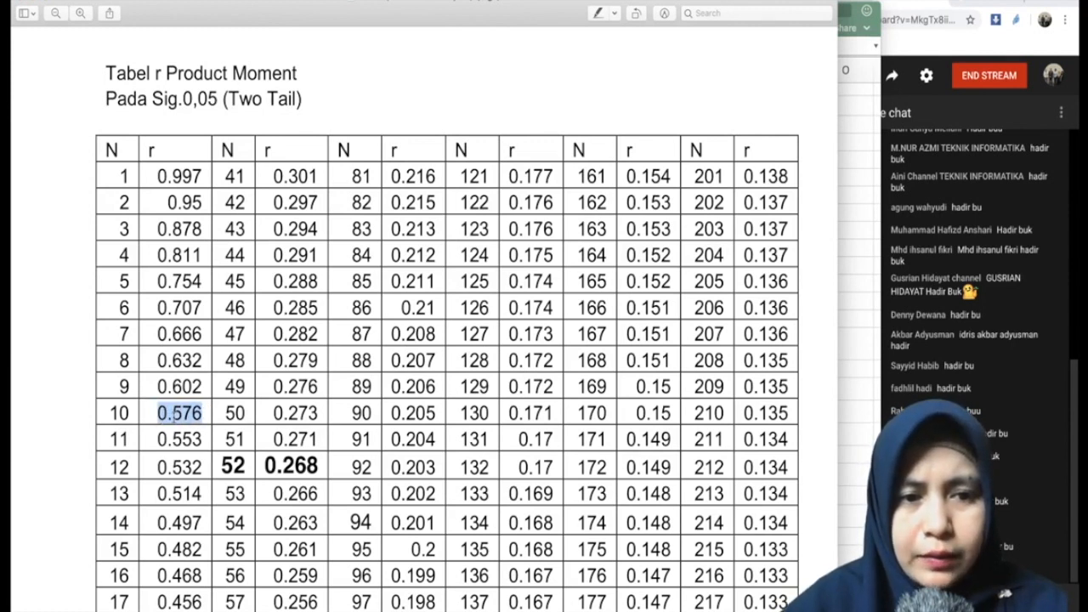
{"action": "right_click", "coordinate": [178, 411]}
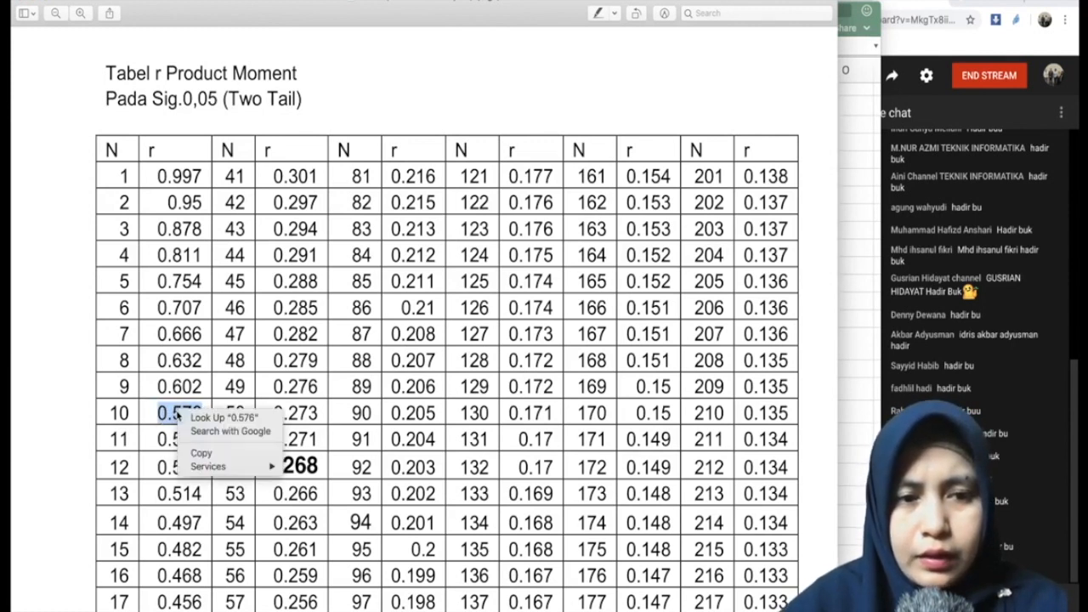
{"action": "left_click", "coordinate": [201, 453]}
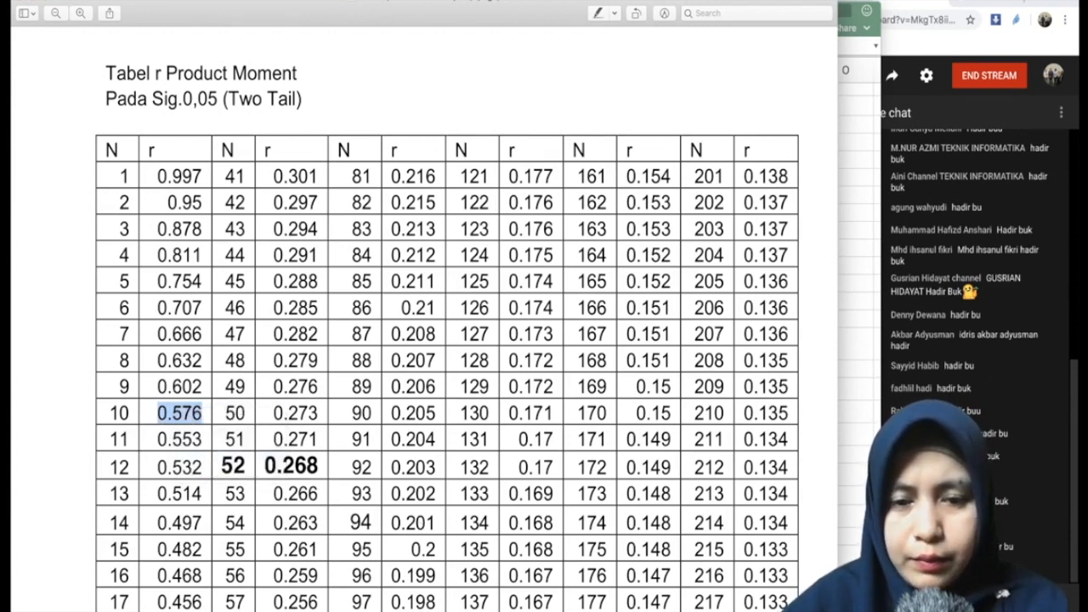
Step: Paste 0.576 as text into E24 of the worksheet beside r PRODUCT MOMENT and make it bold at size 16
{"action": "key", "text": "super+Tab"}
{"action": "left_click", "coordinate": [303, 510]}
{"action": "key", "text": "BackSpace"}
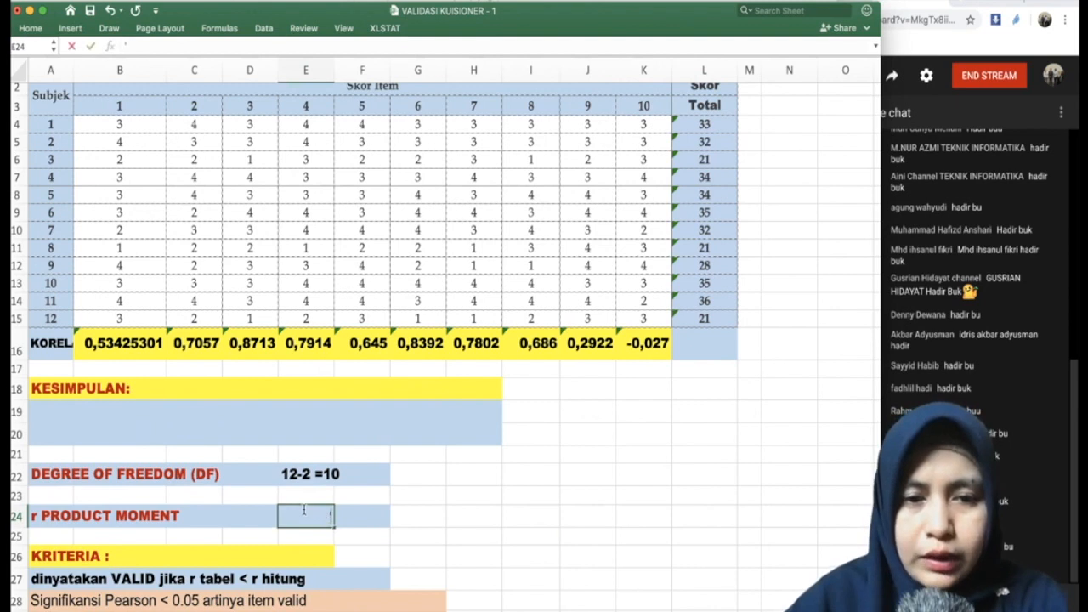
{"action": "type", "text": "'"}
{"action": "key", "text": "super+v"}
{"action": "key", "text": "Return"}
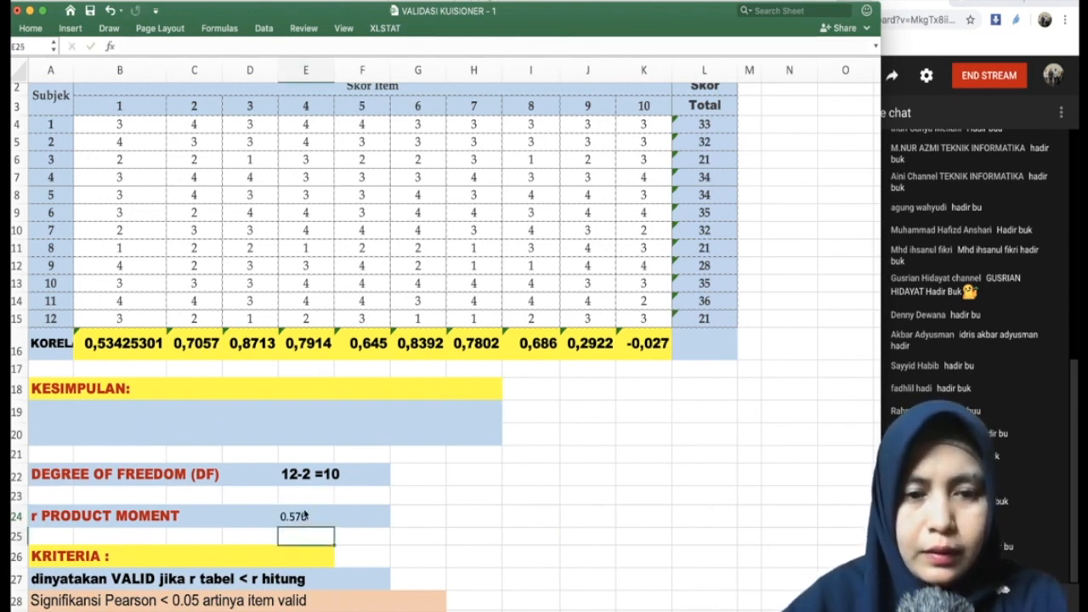
{"action": "left_click", "coordinate": [304, 516]}
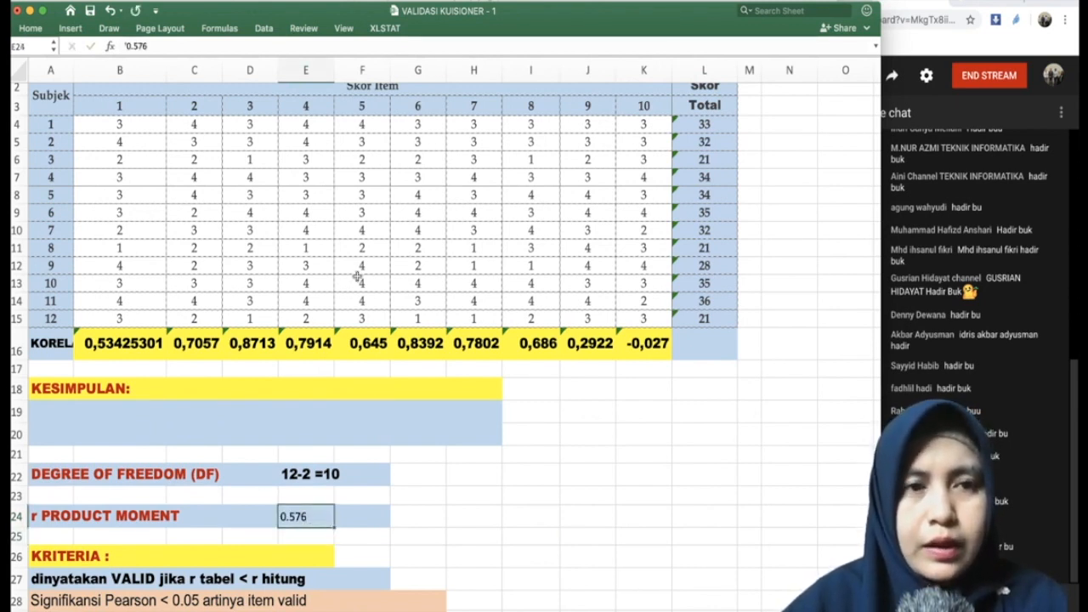
{"action": "left_click", "coordinate": [31, 28]}
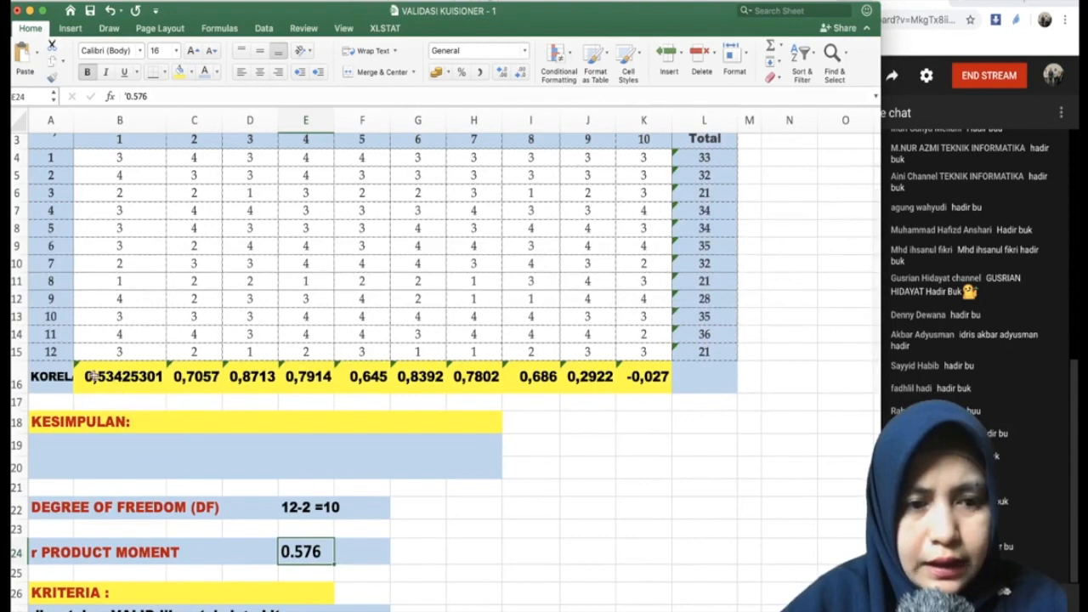
Step: Fill the correlation cells C16:I16 for items 2 to 8 with blue and set their font to black
{"action": "left_click", "coordinate": [92, 377]}
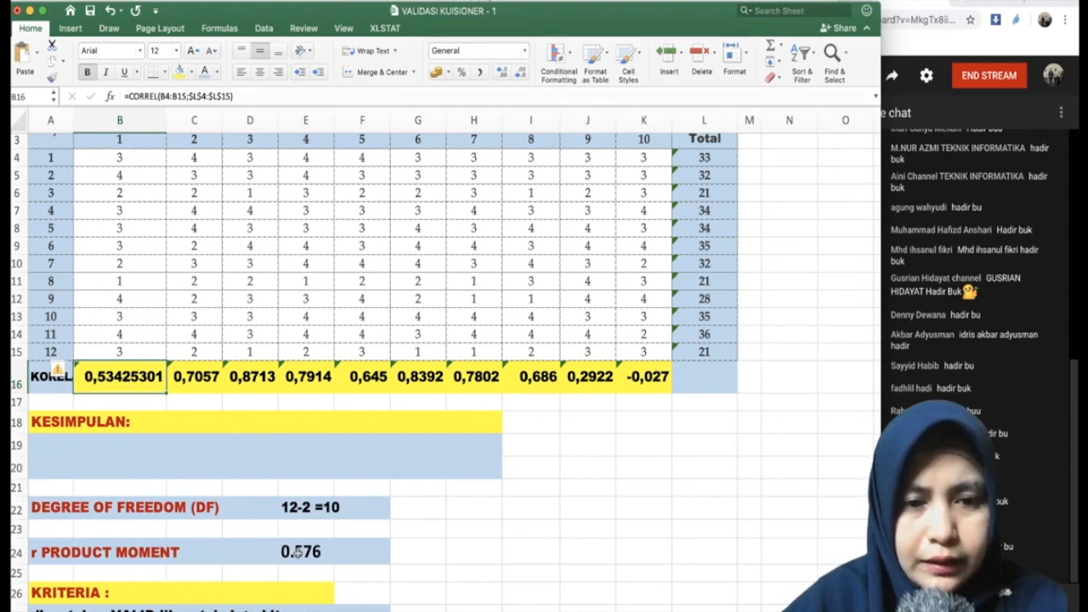
{"action": "left_click", "coordinate": [196, 383]}
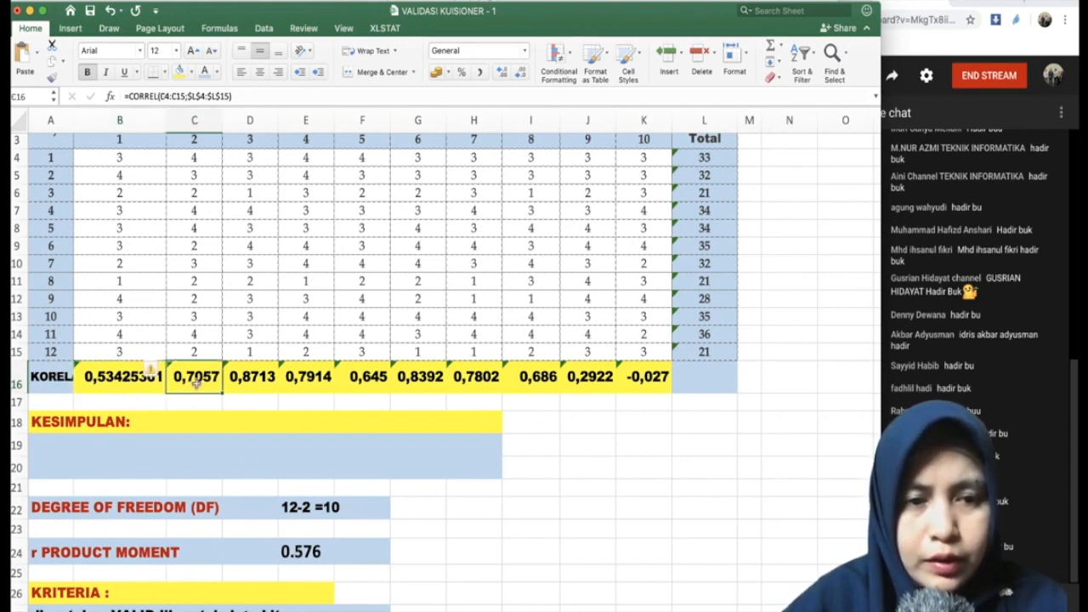
{"action": "left_click_drag", "start_coordinate": [208, 383], "coordinate": [524, 379]}
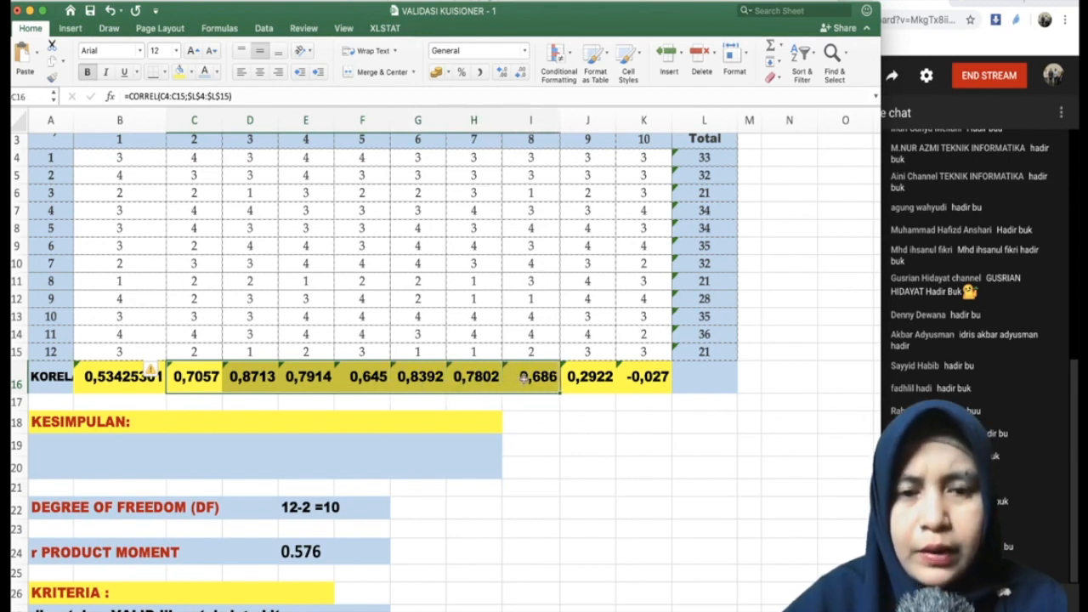
{"action": "left_click", "coordinate": [205, 73]}
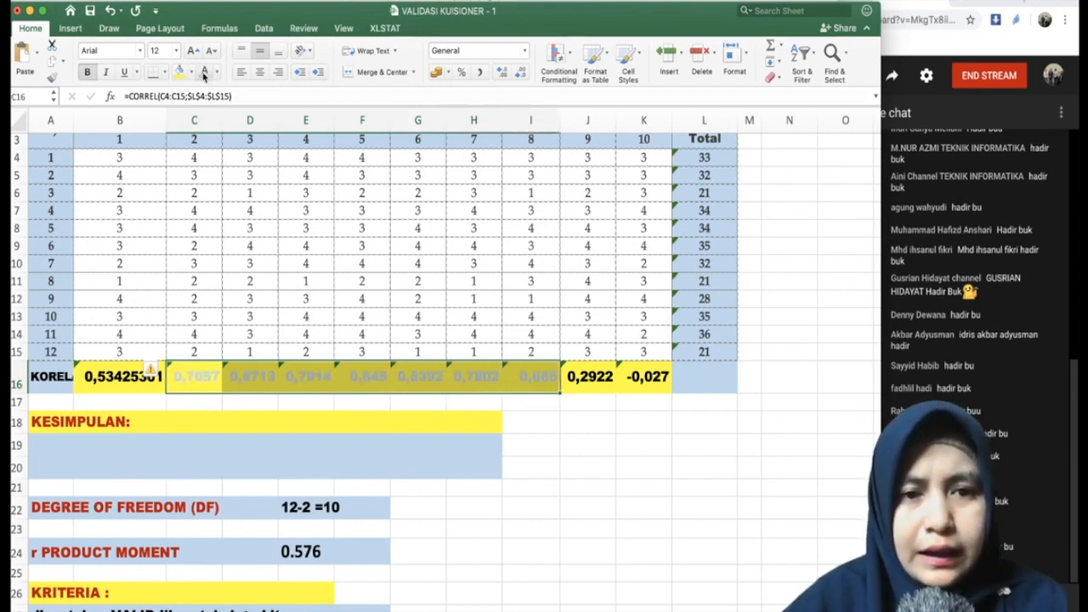
{"action": "left_click", "coordinate": [216, 73]}
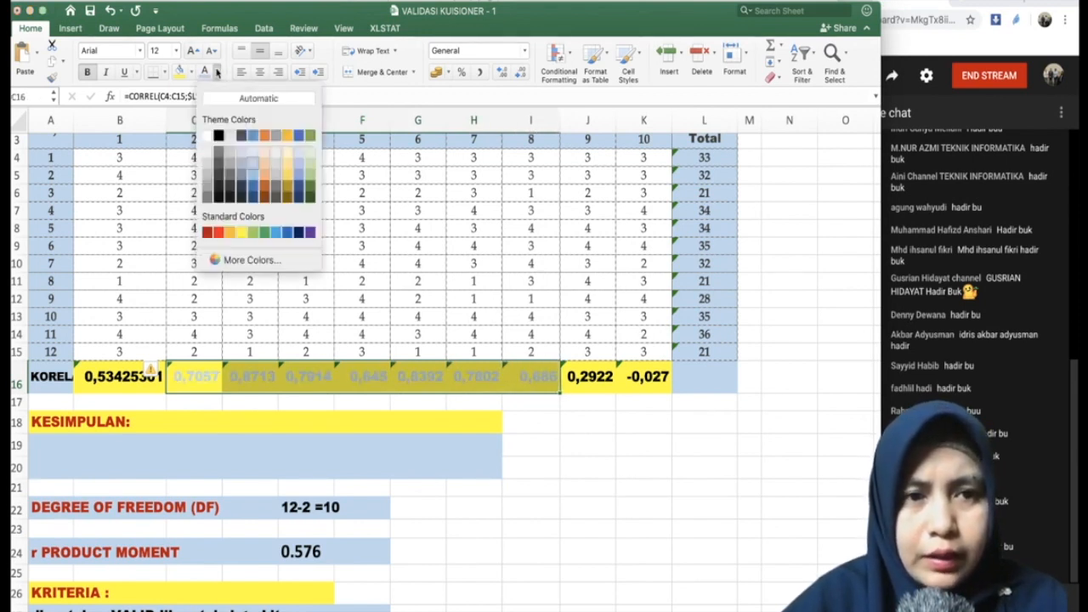
{"action": "left_click", "coordinate": [217, 138]}
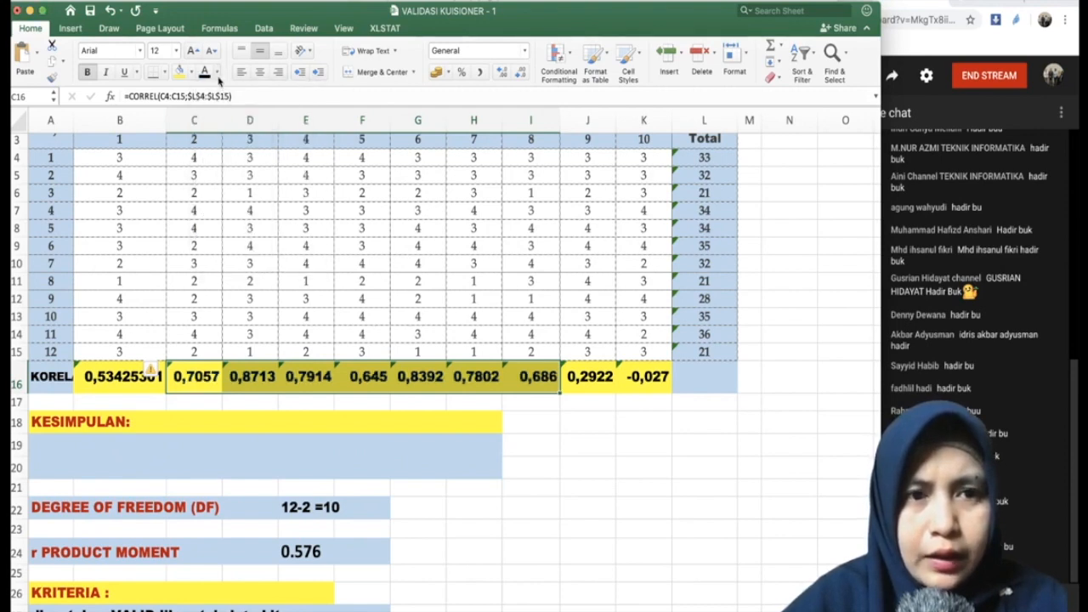
{"action": "left_click", "coordinate": [193, 73]}
{"action": "left_click", "coordinate": [204, 176]}
Step: Make the conclusion text under KESIMPULAN in rows 19 and 20 black and review it against the criteria
{"action": "left_click", "coordinate": [587, 443]}
{"action": "scroll", "coordinate": [587, 443], "scroll_direction": "up", "scroll_amount": 2}
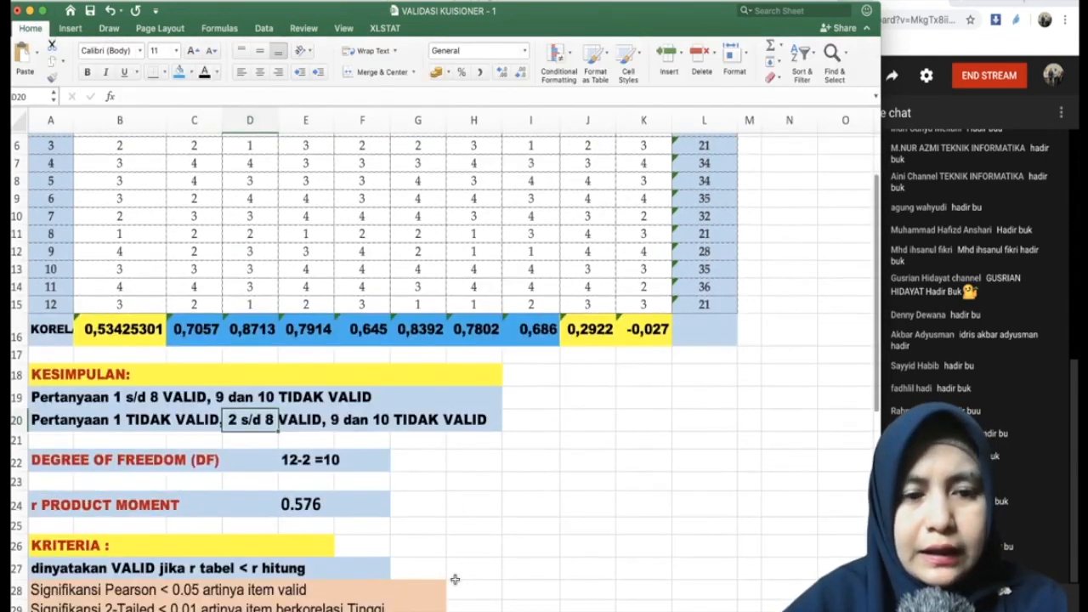
{"action": "scroll", "coordinate": [455, 578], "scroll_direction": "down", "scroll_amount": 2}
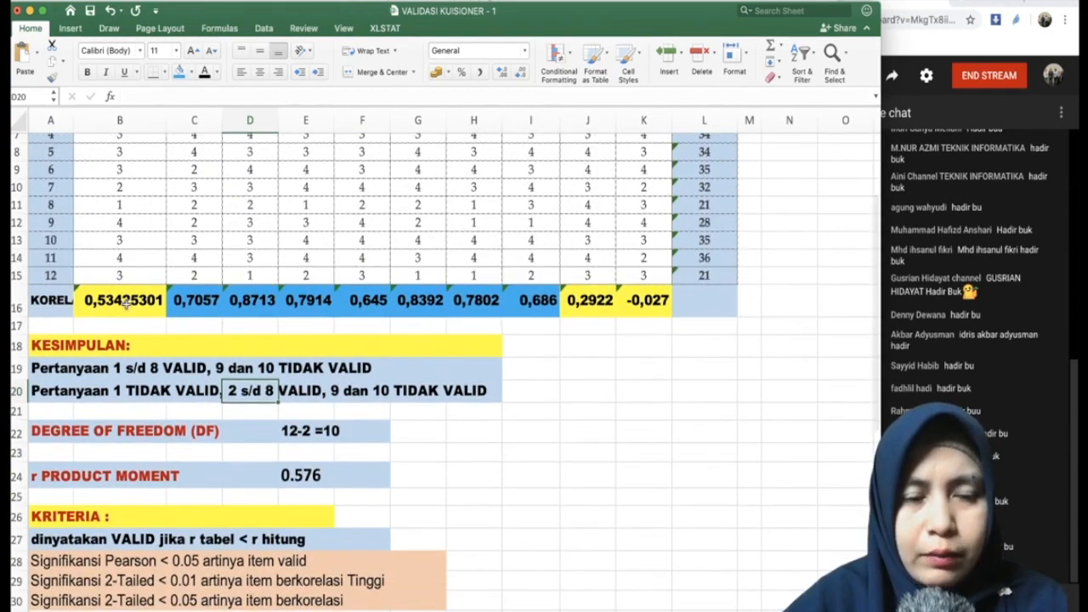
Step: Label the 0.576 value in the r PRODUCT MOMENT row by entering "r tabel" in F24
{"action": "left_click", "coordinate": [127, 301]}
{"action": "left_click_drag", "start_coordinate": [39, 539], "coordinate": [207, 542]}
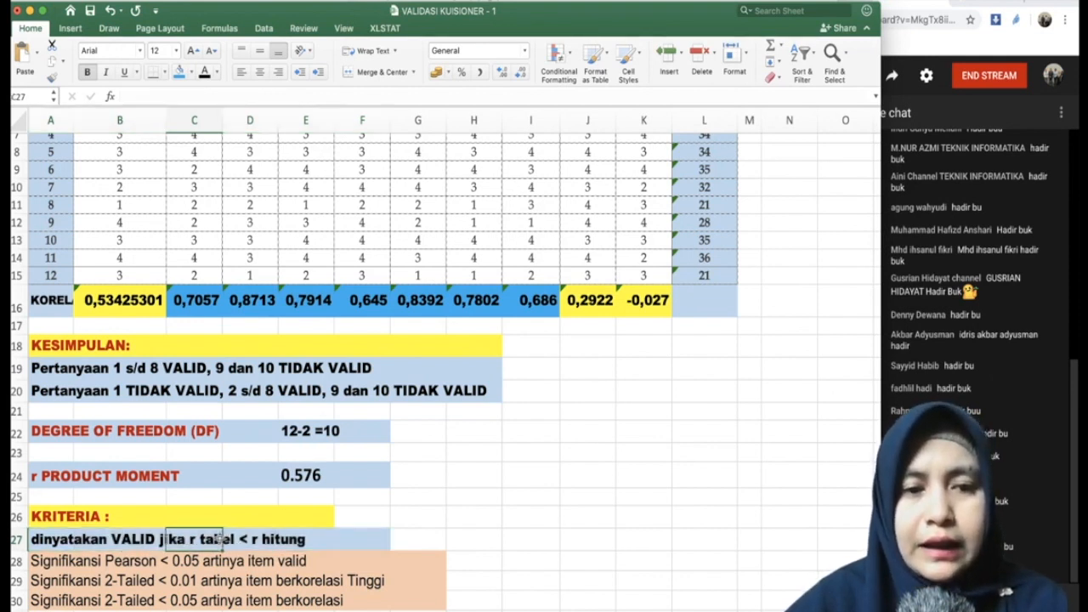
{"action": "left_click", "coordinate": [257, 473]}
{"action": "left_click", "coordinate": [374, 476]}
{"action": "type", "text": "r"}
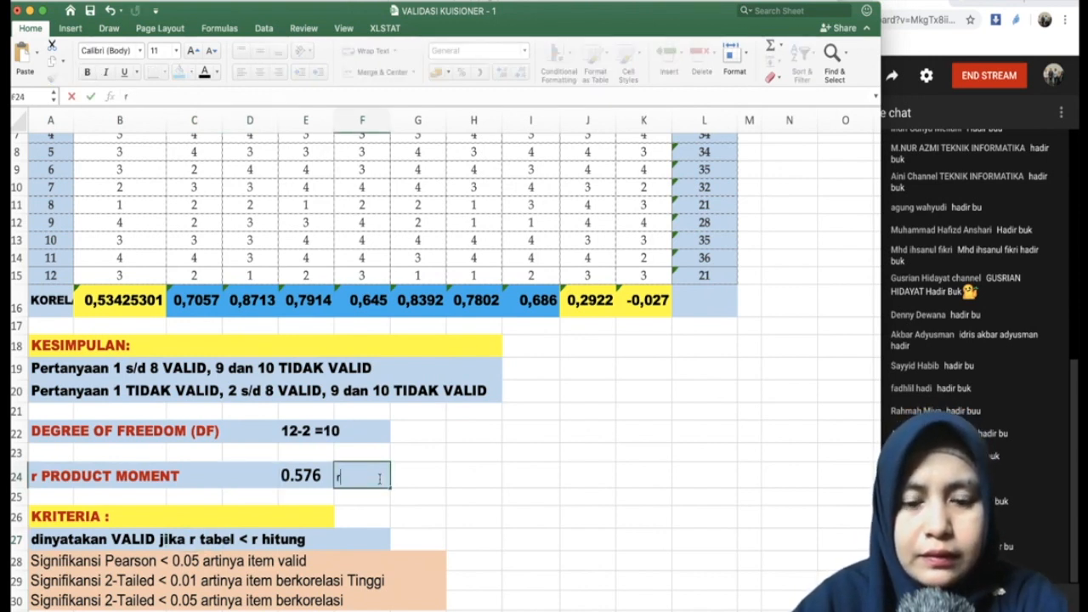
{"action": "type", "text": " t tabel"}
{"action": "key", "text": "BackSpace"}
{"action": "key", "text": "BackSpace"}
{"action": "key", "text": "BackSpace"}
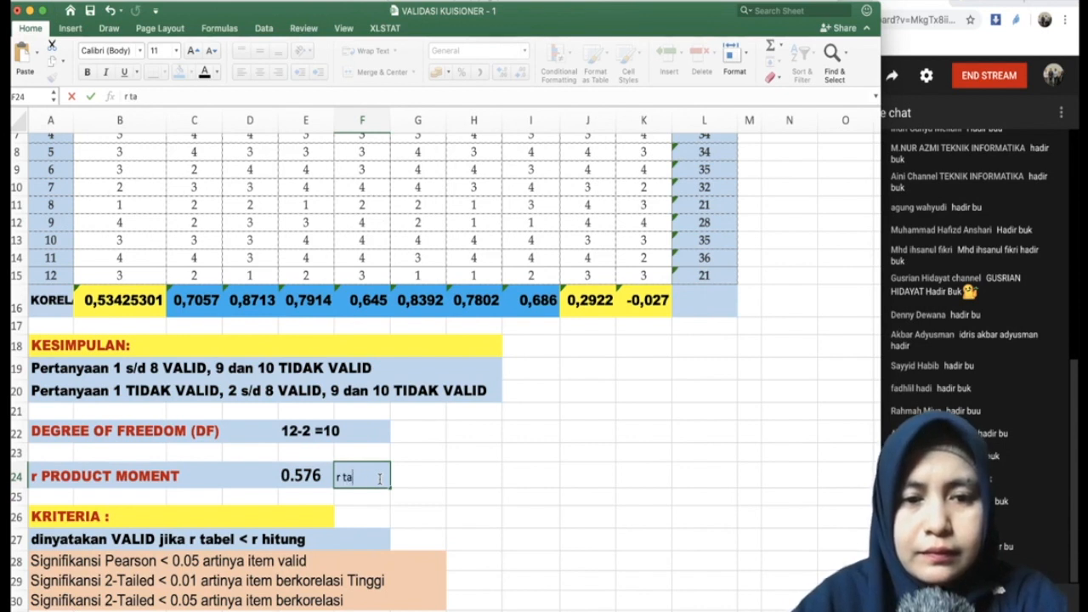
{"action": "type", "text": "be"}
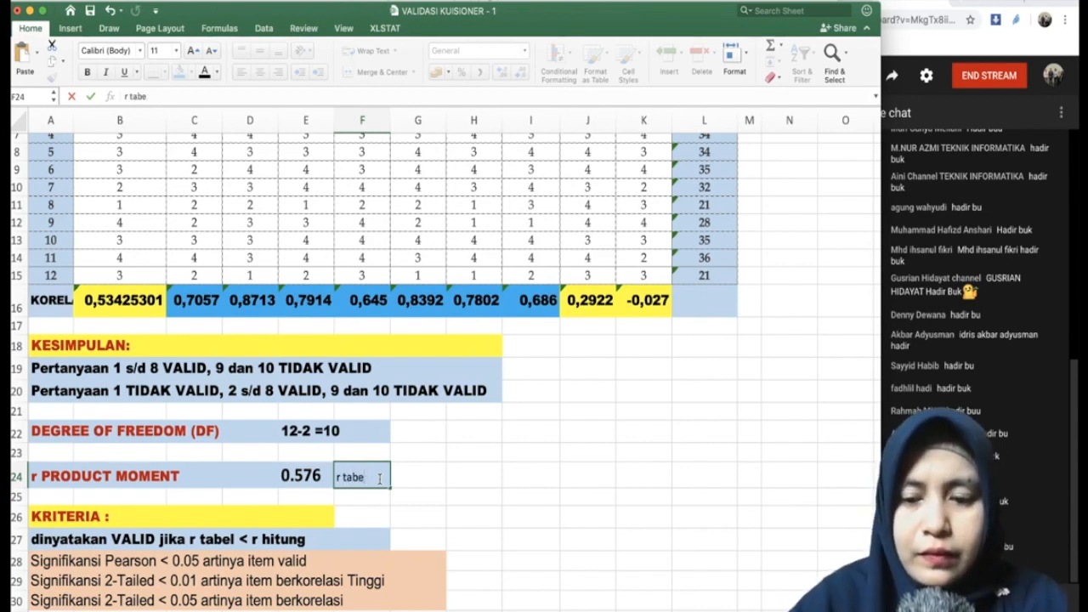
{"action": "type", "text": ";l"}
{"action": "left_click", "coordinate": [437, 474]}
Step: Label the correlation row by entering "r hitung" in L16, beside the last item's coefficient
{"action": "left_click", "coordinate": [715, 303]}
{"action": "type", "text": "r"}
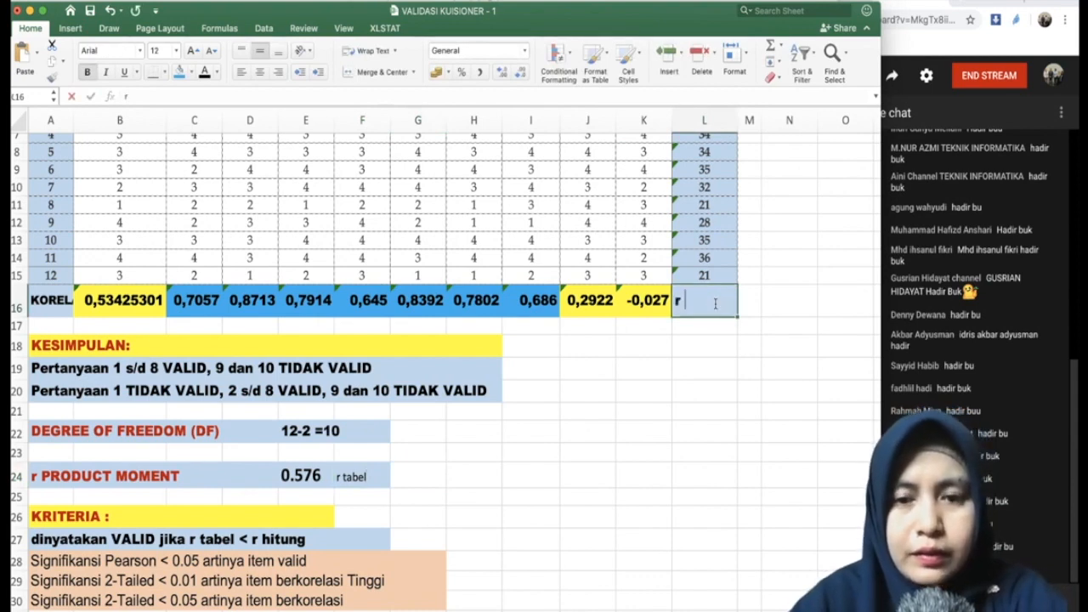
{"action": "type", "text": " hitung"}
{"action": "key", "text": "Return"}
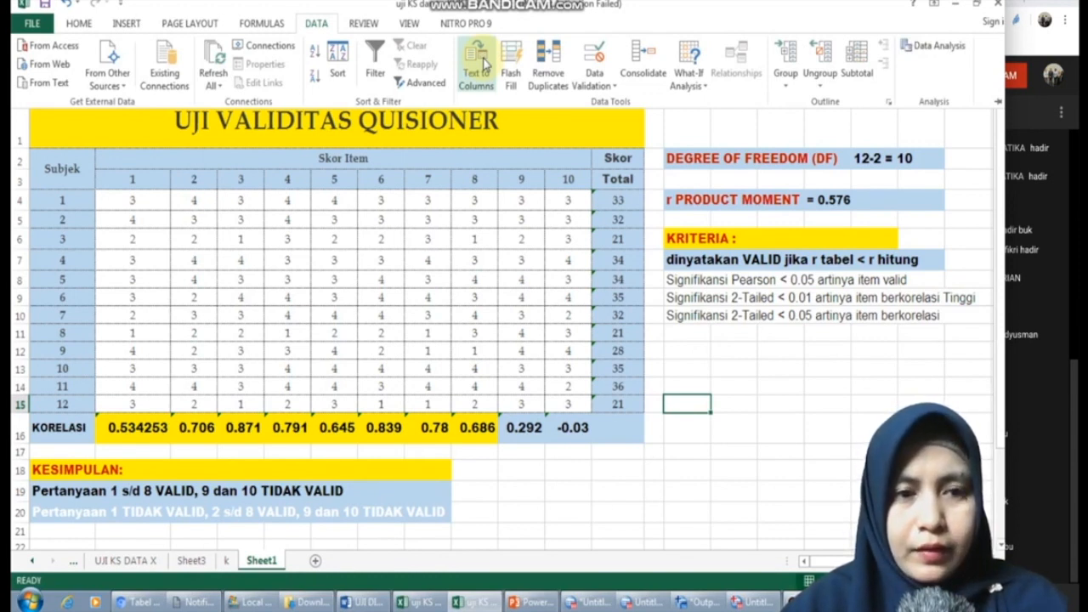
Step: Start a Correlation analysis from the Data Analysis tools with $B$4:$L$15, all item and total scores, as the input range
{"action": "left_click", "coordinate": [935, 48]}
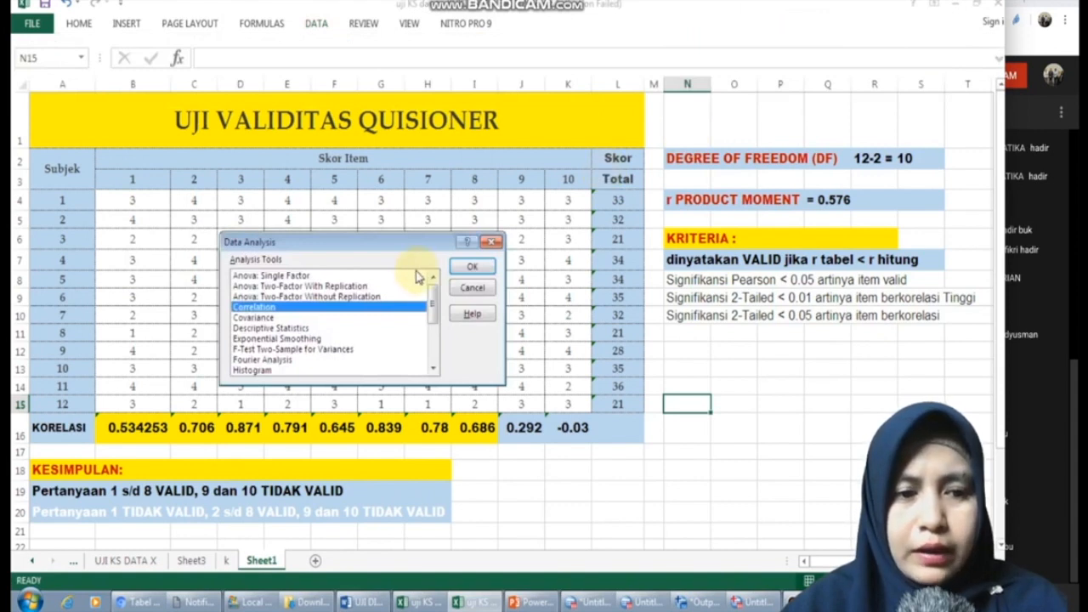
{"action": "double_click", "coordinate": [378, 311]}
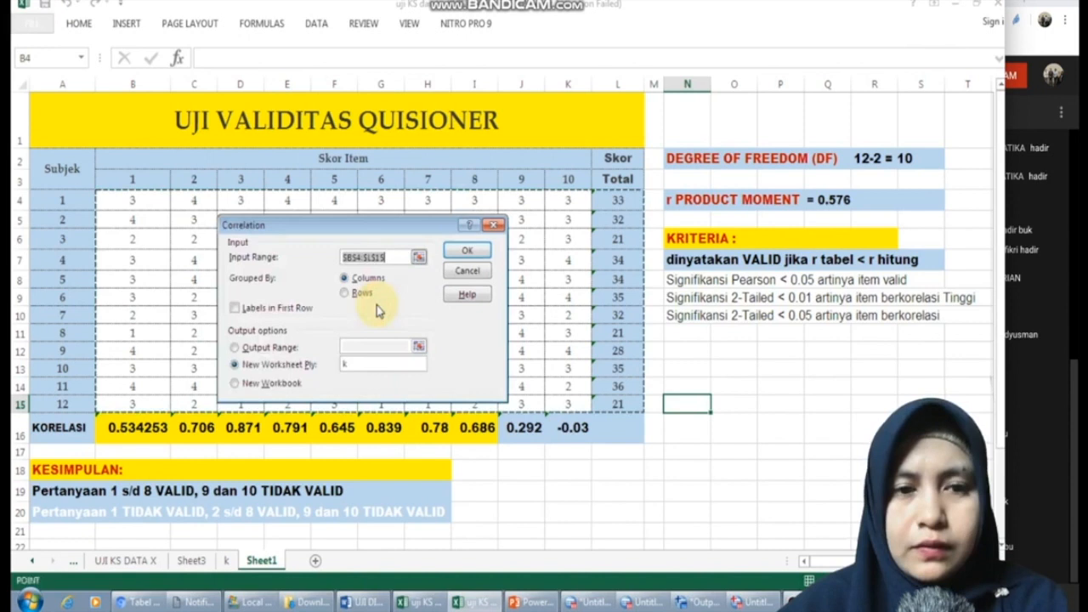
{"action": "left_click", "coordinate": [428, 223]}
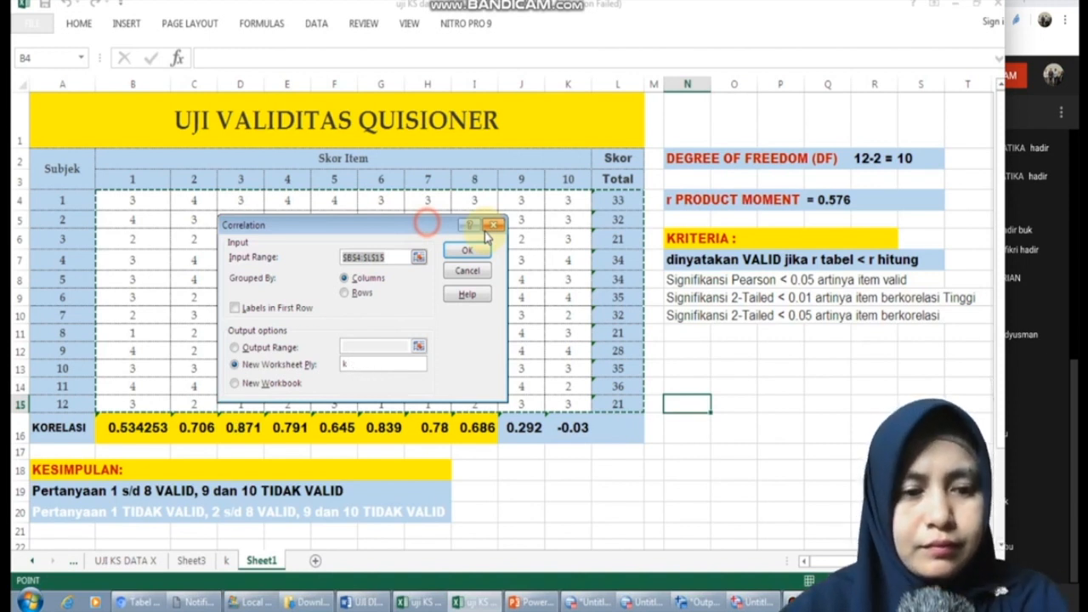
{"action": "left_click_drag", "start_coordinate": [487, 236], "coordinate": [822, 226]}
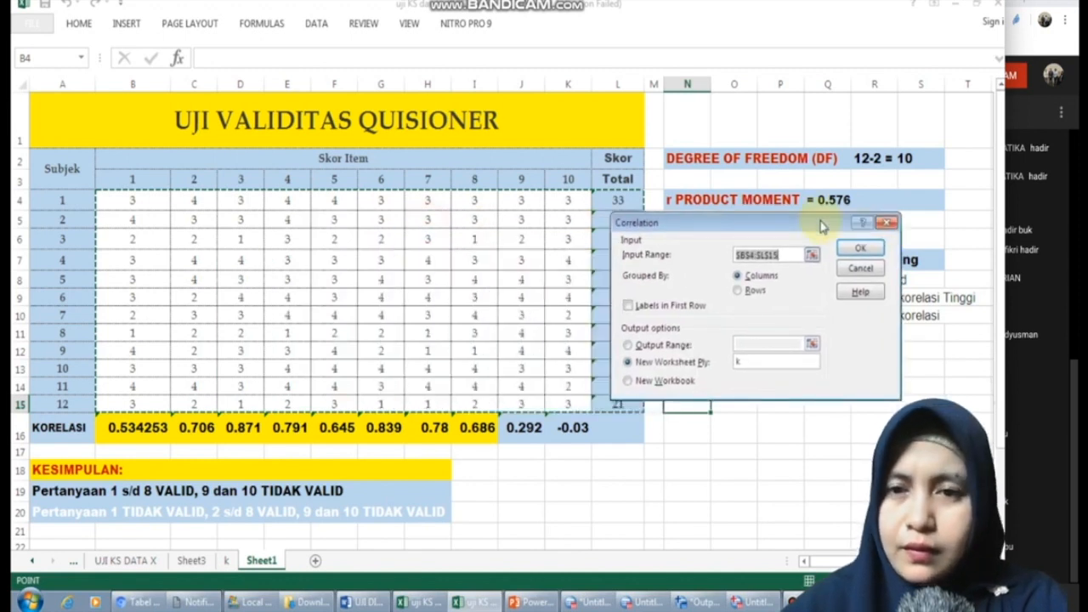
{"action": "key", "text": "BackSpace"}
{"action": "left_click_drag", "start_coordinate": [121, 201], "coordinate": [614, 403]}
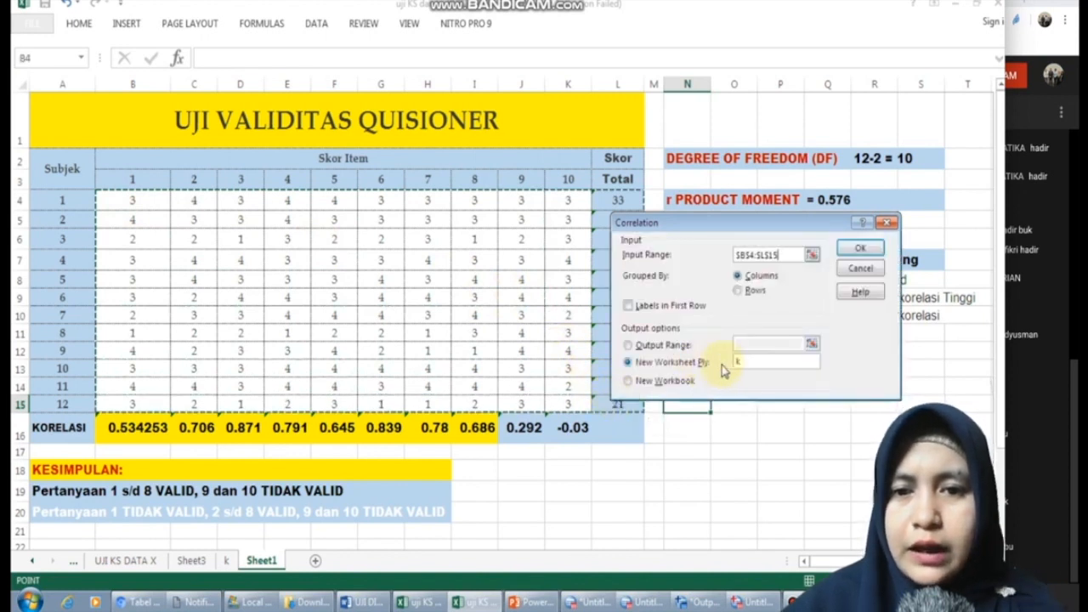
Step: Send the correlation output to a new worksheet named KUISIONER and run the analysis
{"action": "left_click", "coordinate": [739, 361]}
{"action": "left_click", "coordinate": [744, 362]}
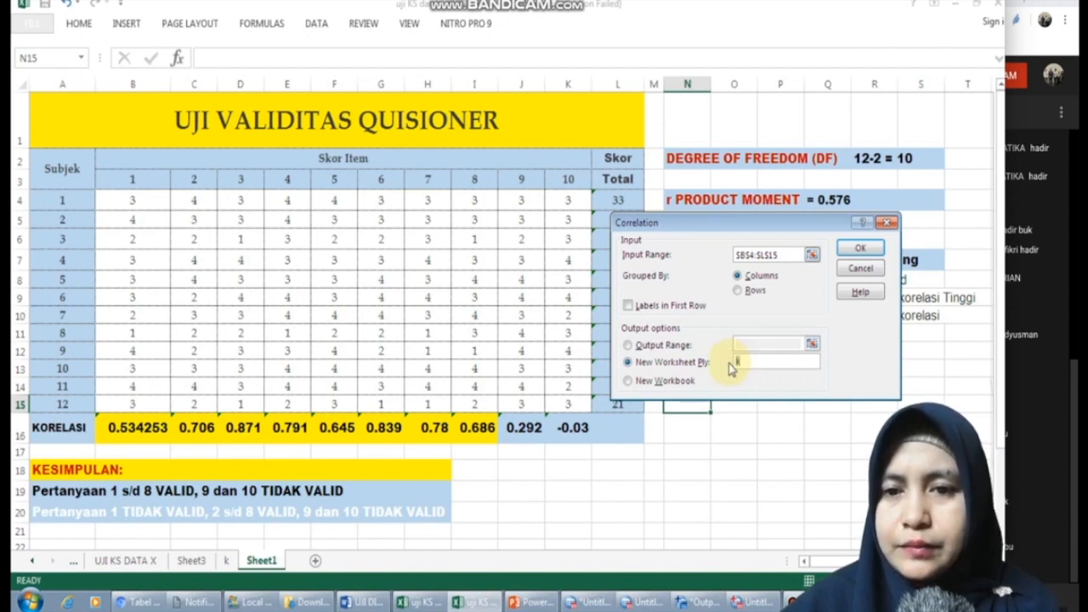
{"action": "type", "text": "KUISIONER"}
{"action": "left_click", "coordinate": [860, 250]}
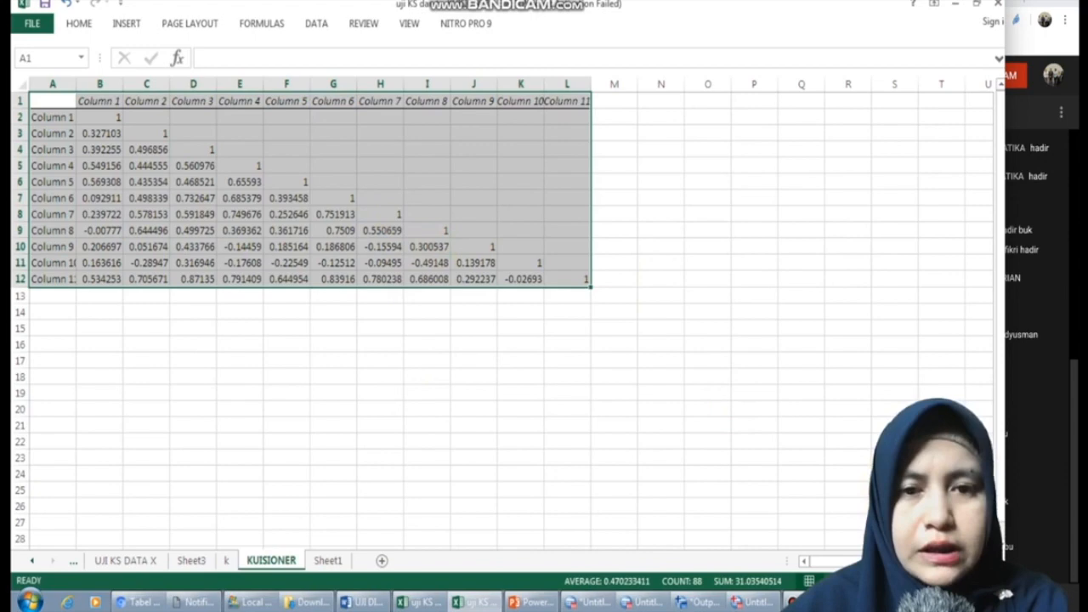
Step: Enlarge the correlation matrix on the KUISIONER sheet and examine its coefficients
{"action": "left_click", "coordinate": [961, 581]}
{"action": "left_click", "coordinate": [962, 581]}
{"action": "left_click", "coordinate": [962, 581]}
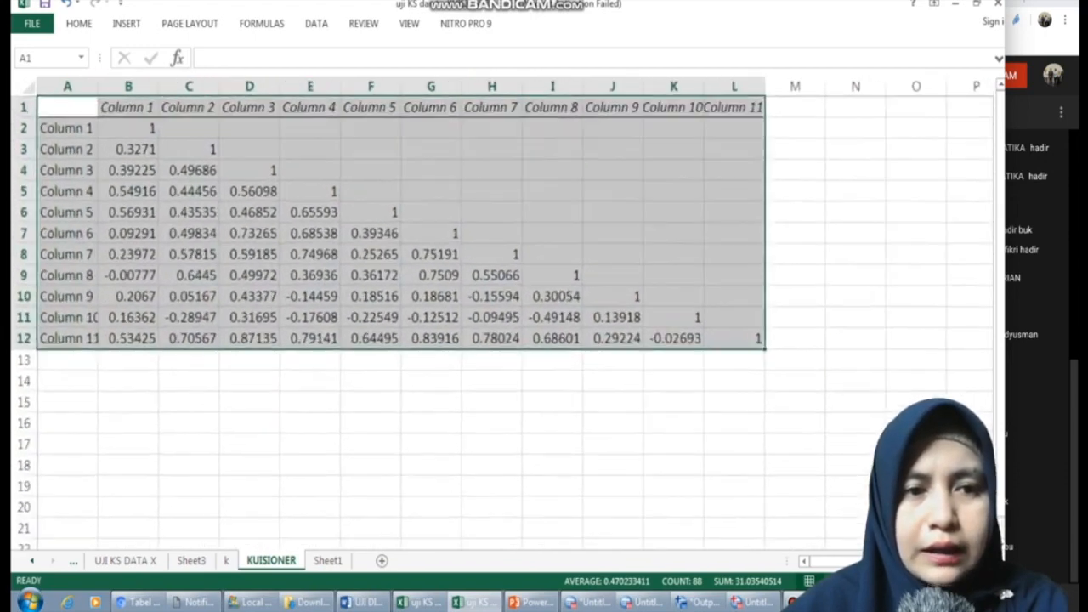
{"action": "left_click", "coordinate": [961, 581]}
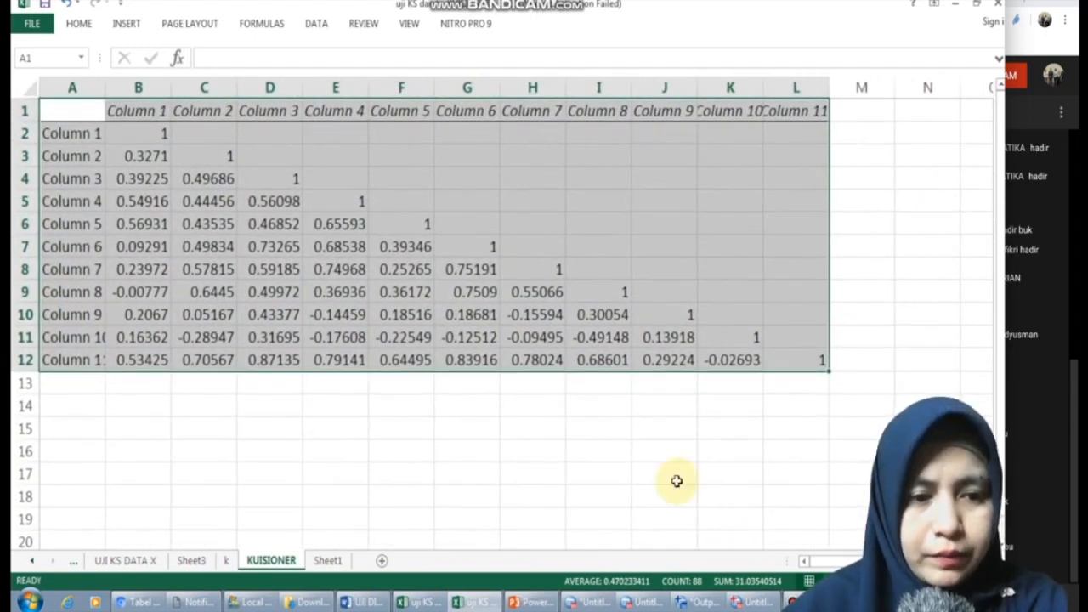
{"action": "left_click", "coordinate": [467, 405]}
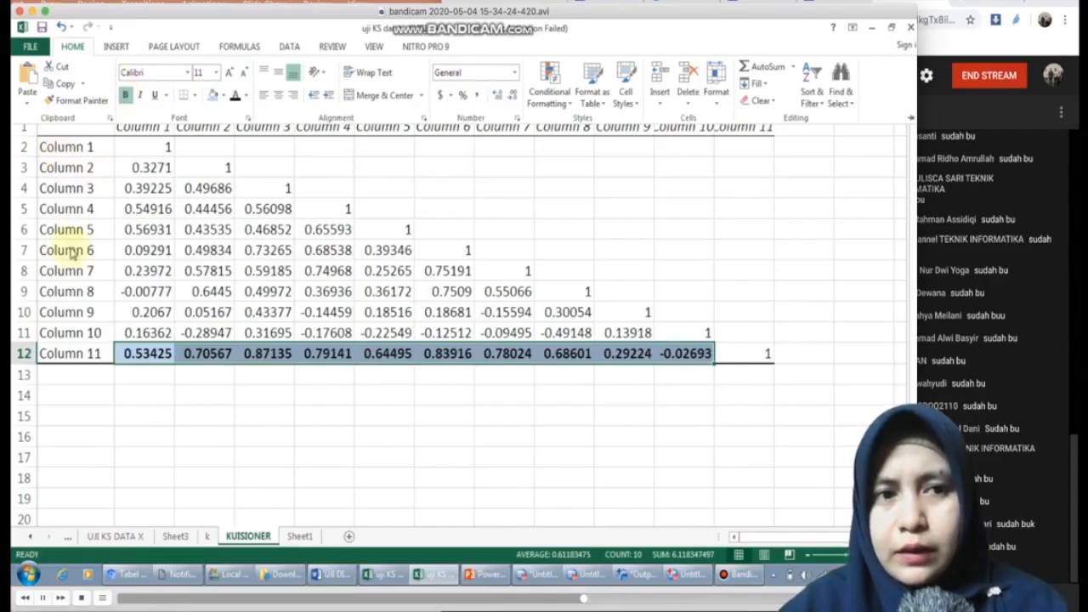
Step: Copy the Column 11 row A12:L12 from the KUISIONER sheet and paste it at A22 on Sheet1
{"action": "left_click", "coordinate": [54, 352]}
{"action": "left_click", "coordinate": [55, 354]}
{"action": "mouse_move", "coordinate": [54, 353]}
{"action": "left_mouse_down"}
{"action": "mouse_move", "coordinate": [626, 340]}
{"action": "mouse_move", "coordinate": [736, 358]}
{"action": "left_mouse_up"}
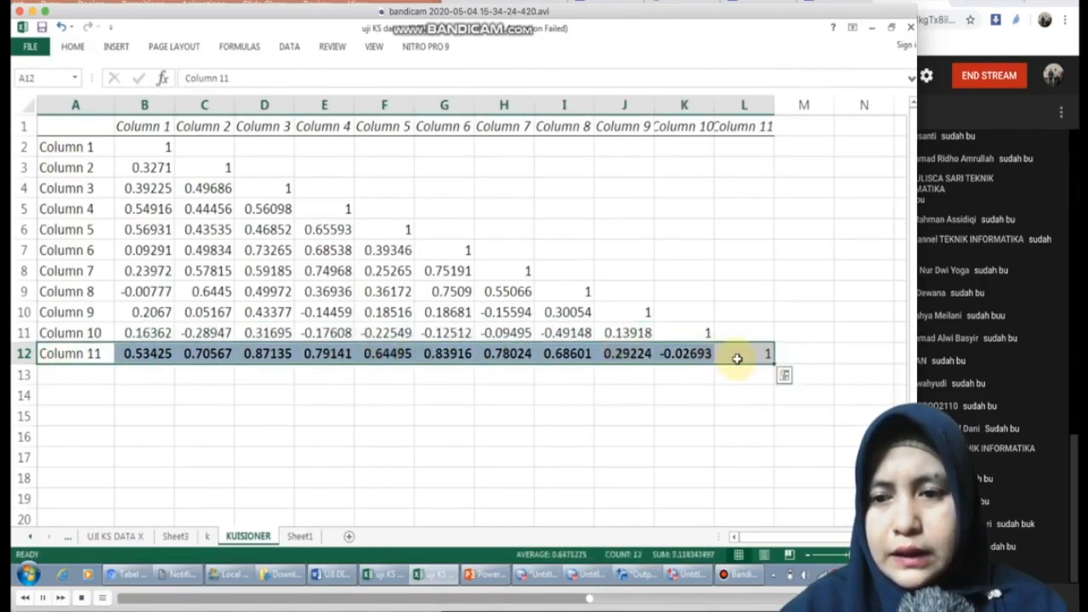
{"action": "key", "text": "ctrl+c"}
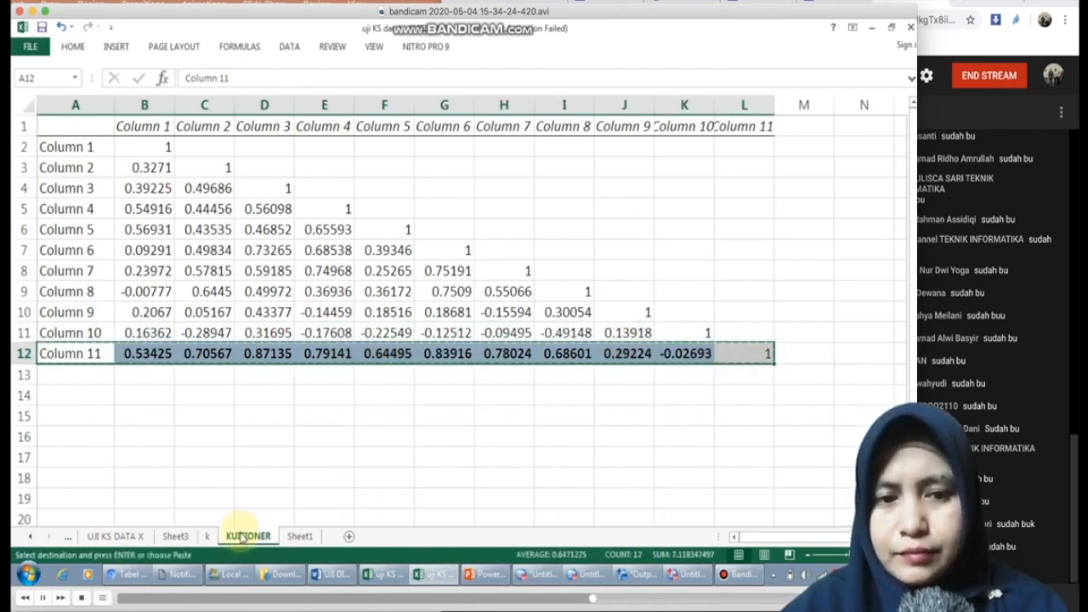
{"action": "left_click", "coordinate": [299, 536]}
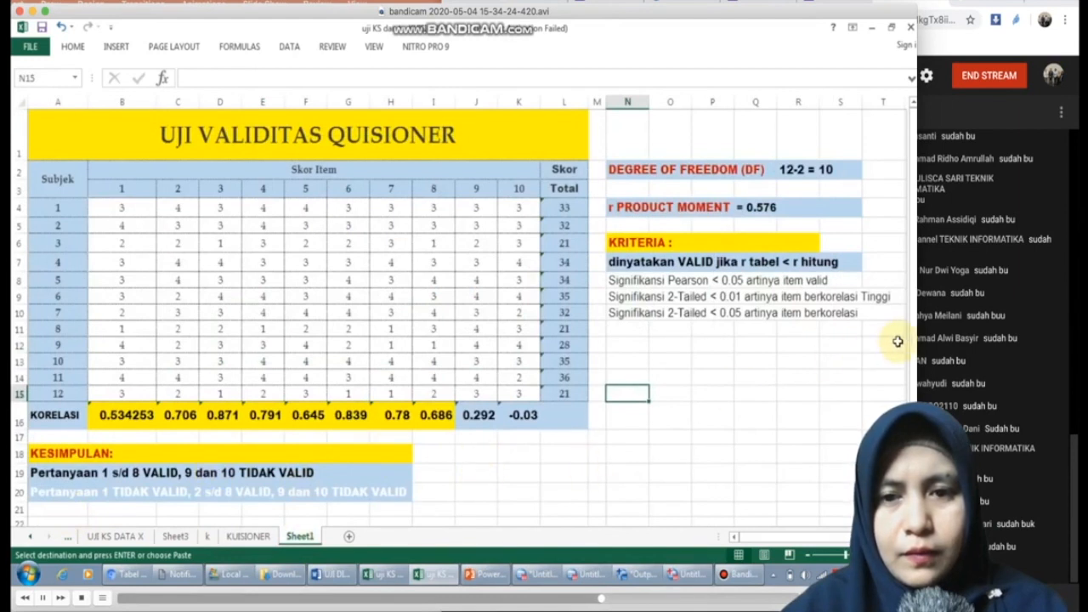
{"action": "scroll", "coordinate": [911, 349], "scroll_direction": "down", "scroll_amount": 1}
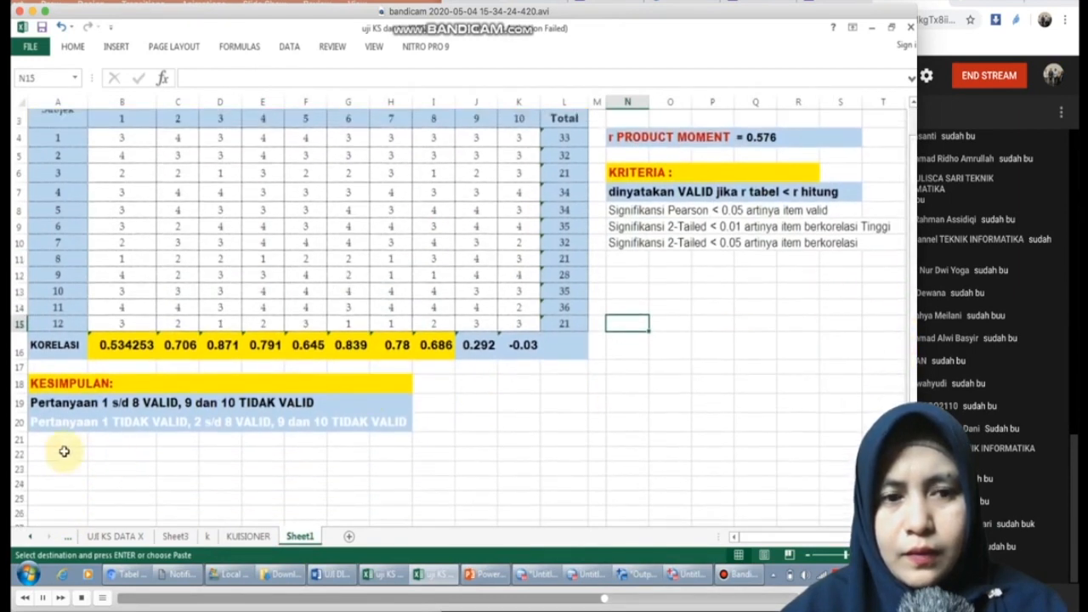
{"action": "left_click", "coordinate": [48, 451]}
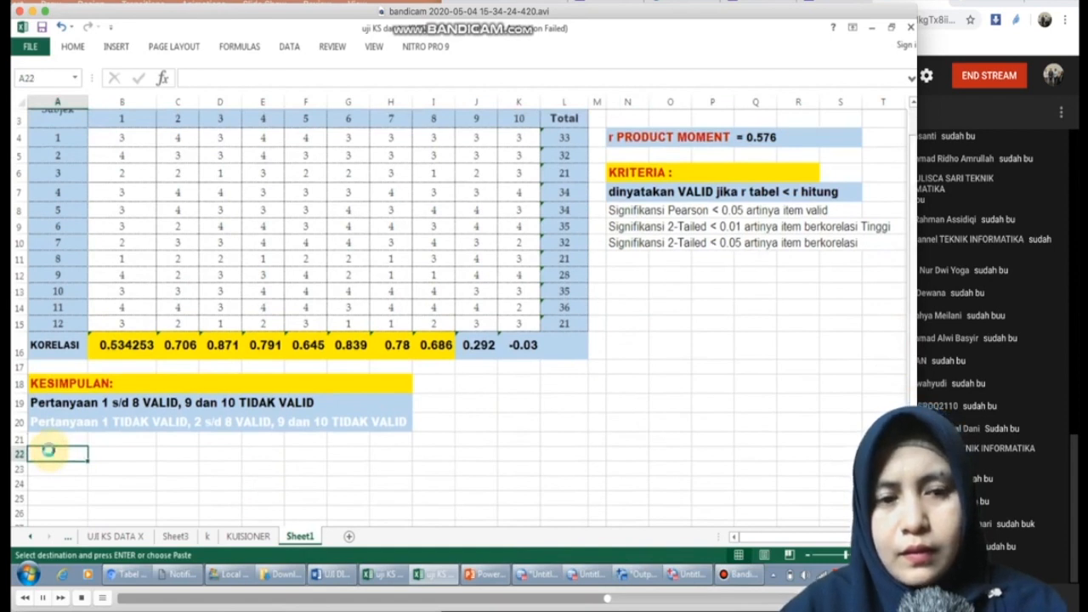
{"action": "key", "text": "ctrl+v"}
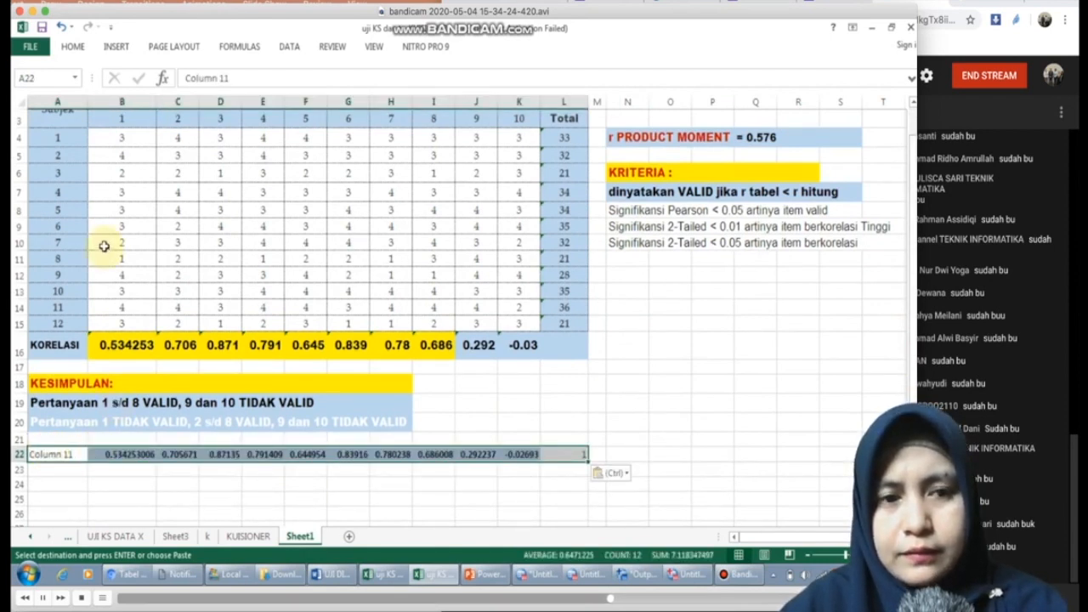
Step: Set the font size of the pasted Column 11 row to 14 and compare its coefficients with the KORELASI row
{"action": "left_click", "coordinate": [73, 46]}
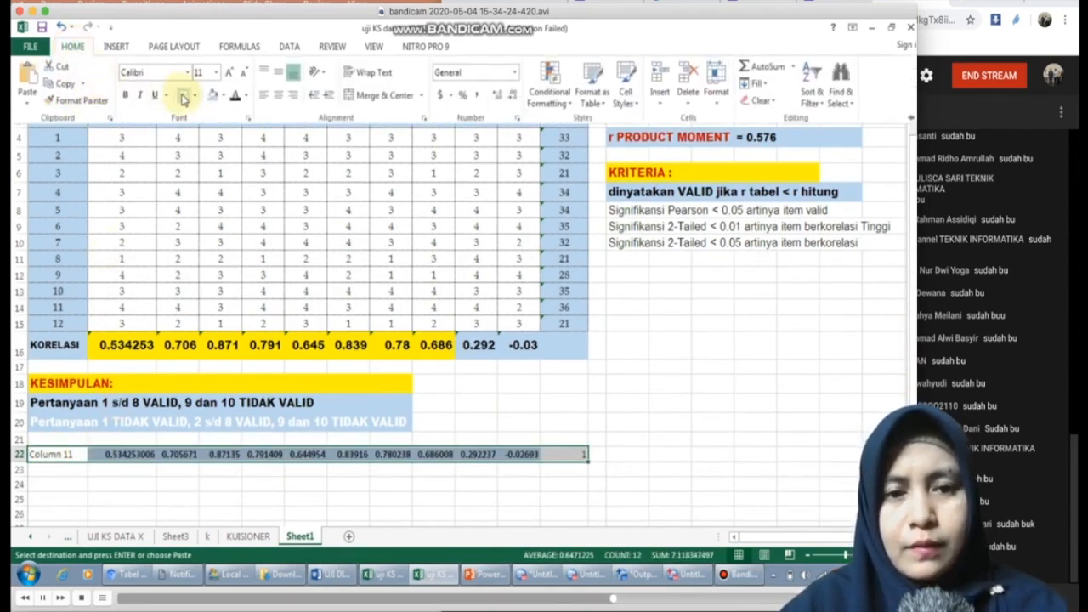
{"action": "left_click", "coordinate": [217, 72]}
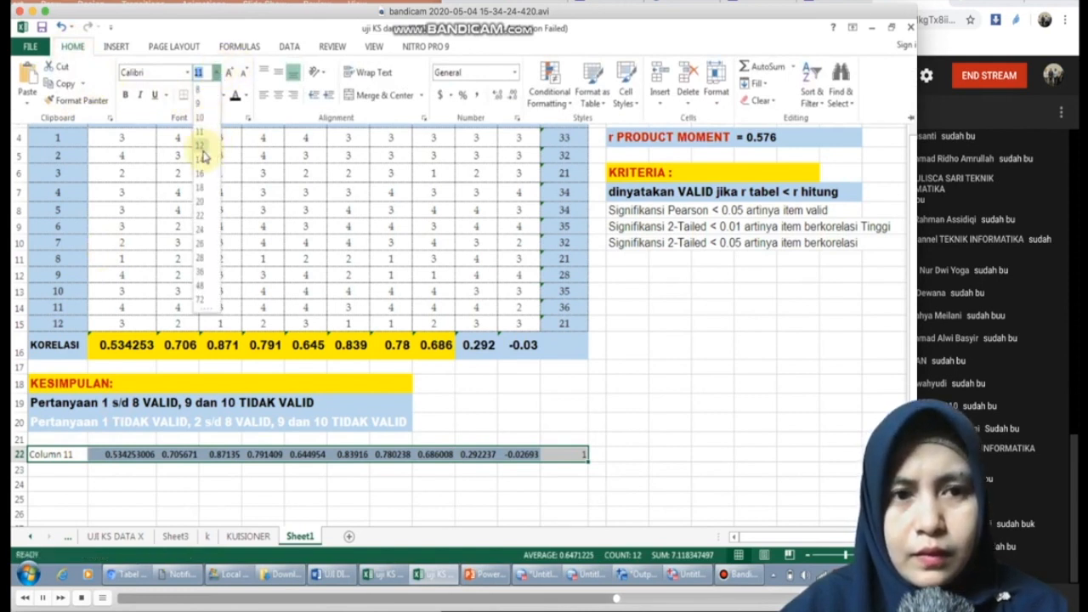
{"action": "left_click", "coordinate": [203, 159]}
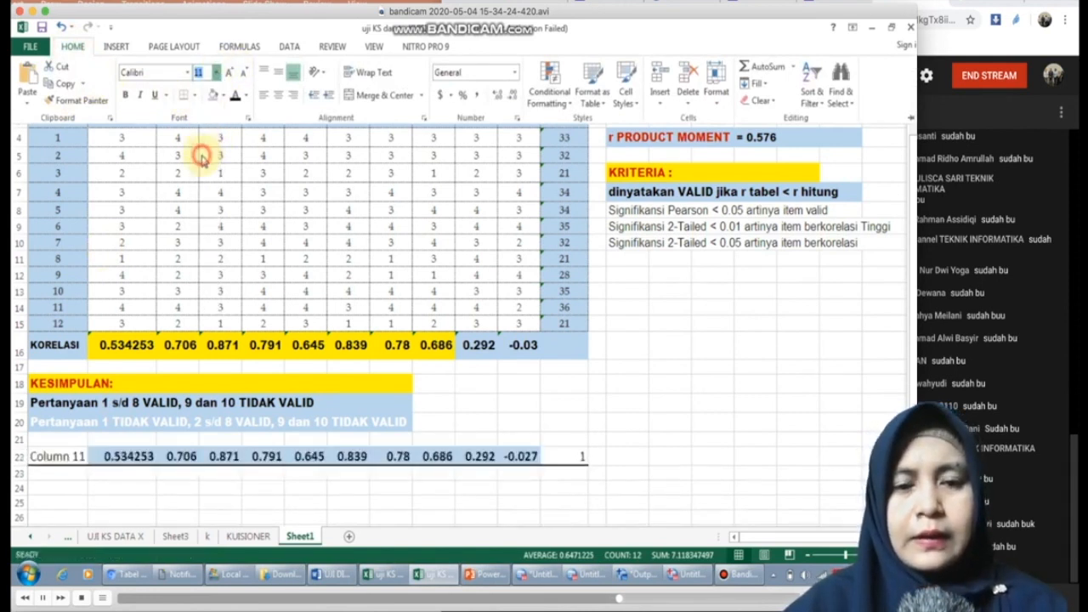
{"action": "left_click_drag", "start_coordinate": [500, 463], "coordinate": [508, 484]}
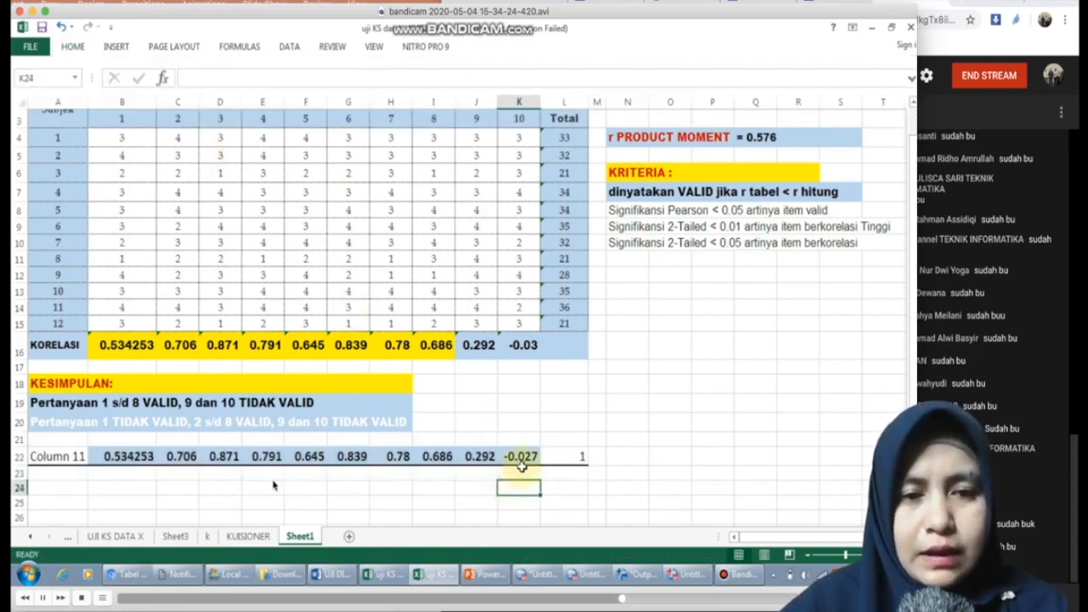
{"action": "left_click", "coordinate": [522, 456]}
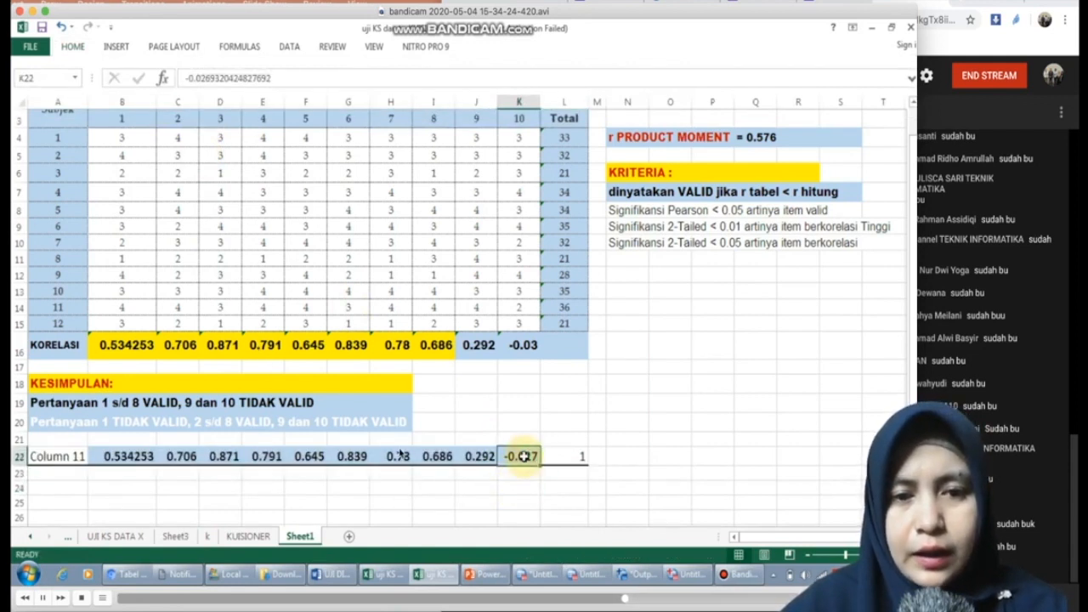
{"action": "left_click", "coordinate": [432, 456]}
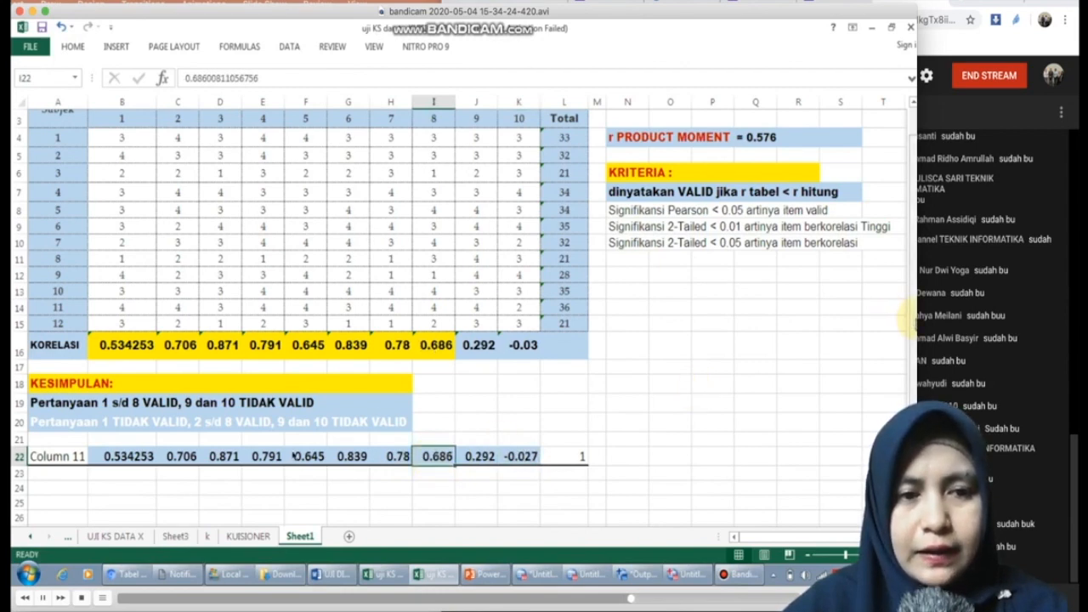
Step: Fill the three Signifikansi criteria lines in rows 8 to 10 under KRITERIA with light orange
{"action": "scroll", "coordinate": [335, 438], "scroll_direction": "up", "scroll_amount": 1}
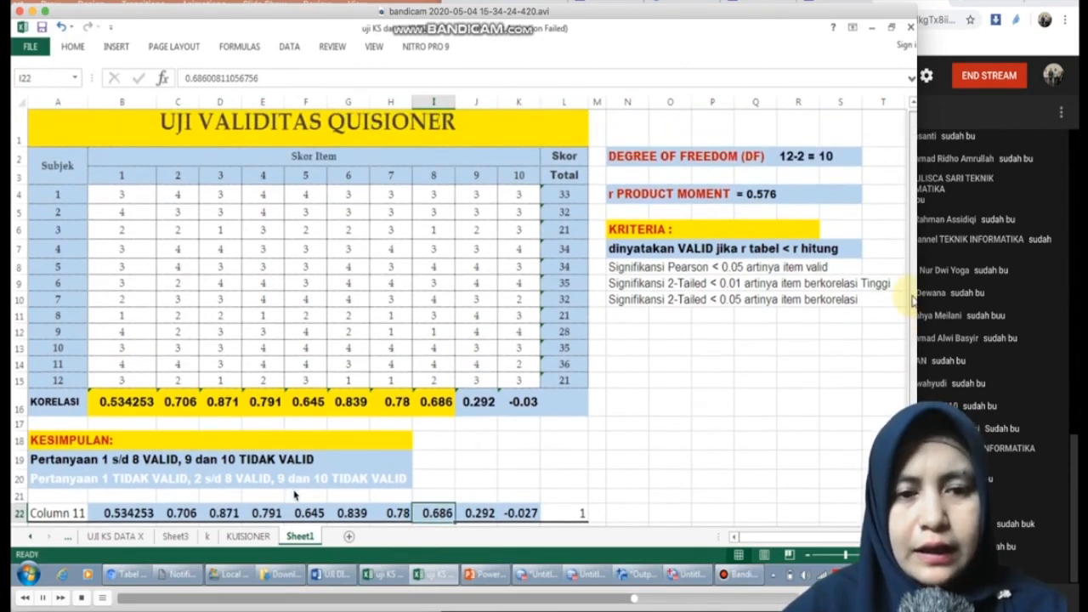
{"action": "scroll", "coordinate": [913, 299], "scroll_direction": "up", "scroll_amount": 1}
{"action": "left_click_drag", "start_coordinate": [628, 283], "coordinate": [760, 308]}
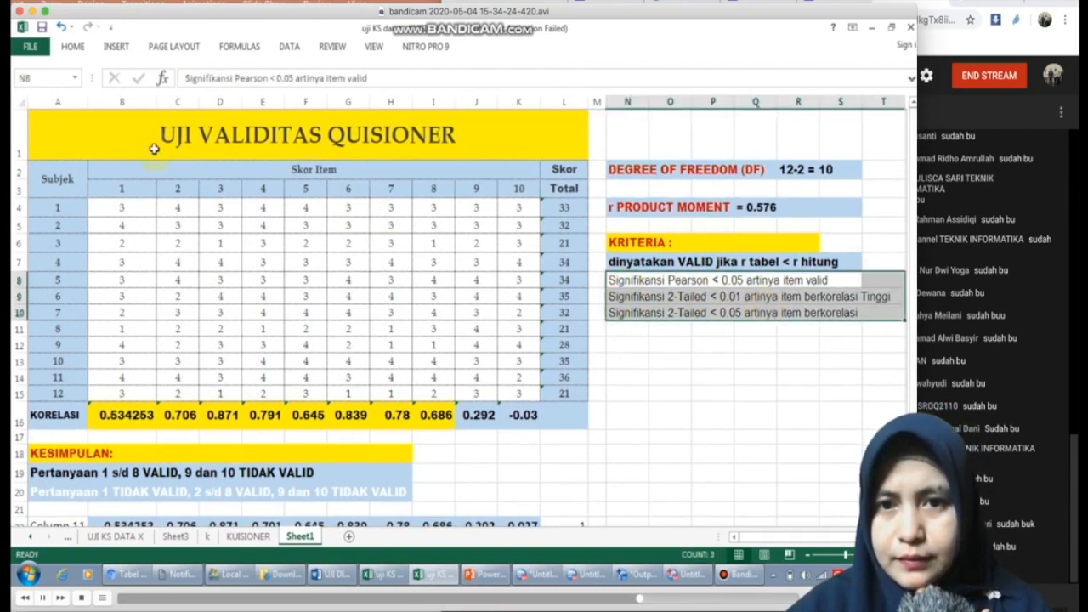
{"action": "left_click", "coordinate": [73, 45]}
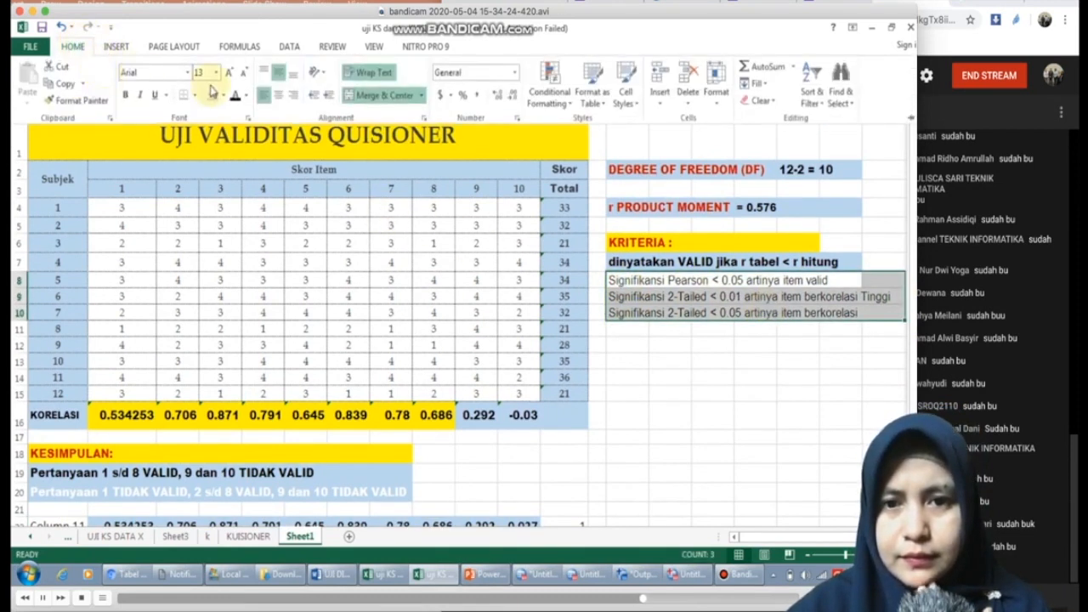
{"action": "left_click", "coordinate": [224, 95]}
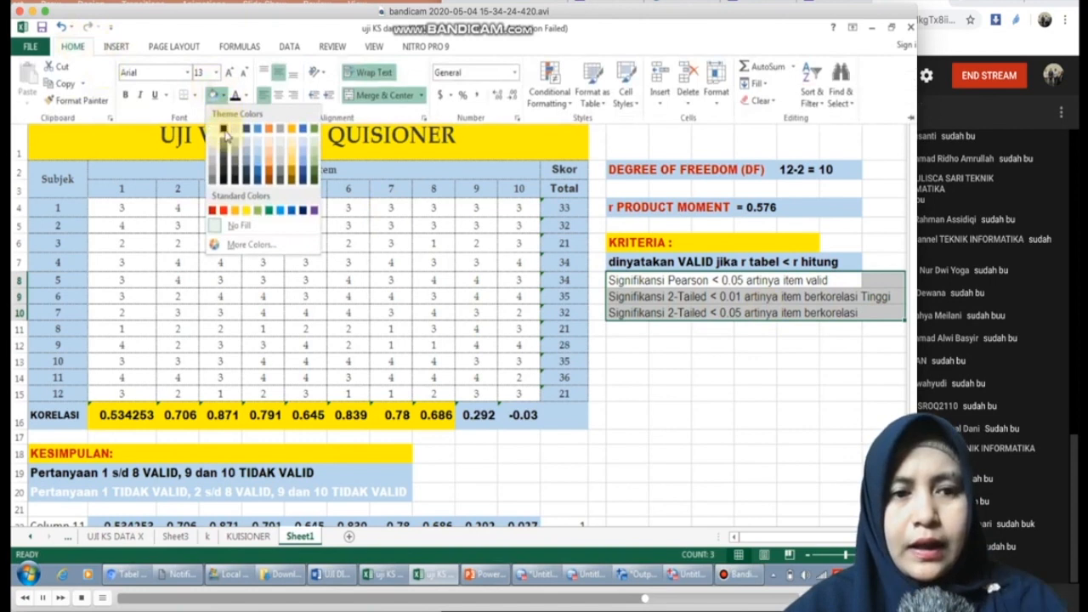
{"action": "left_click", "coordinate": [270, 153]}
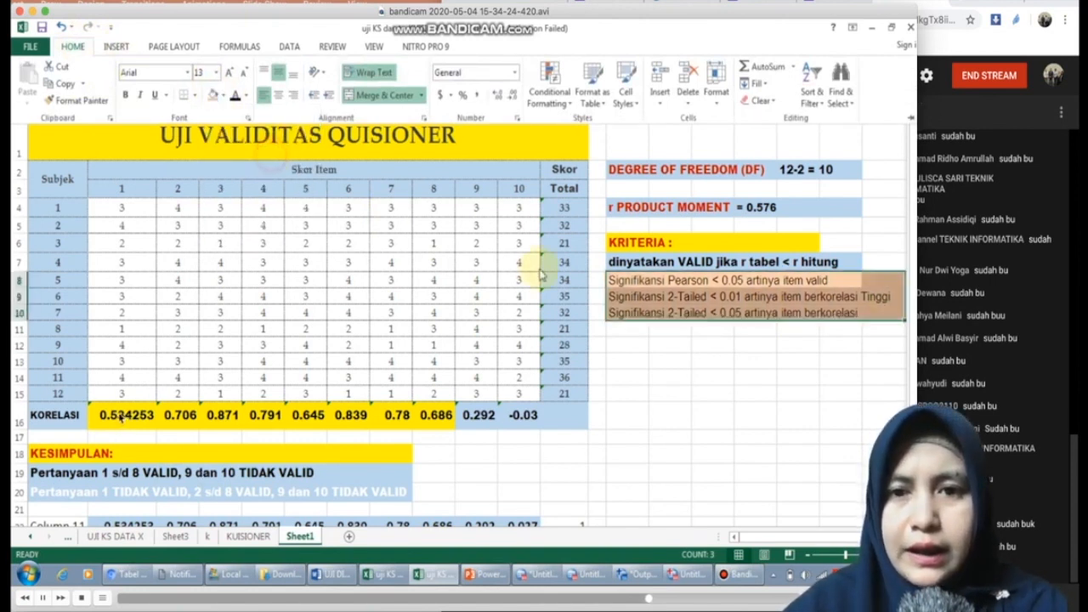
{"action": "left_click", "coordinate": [676, 294]}
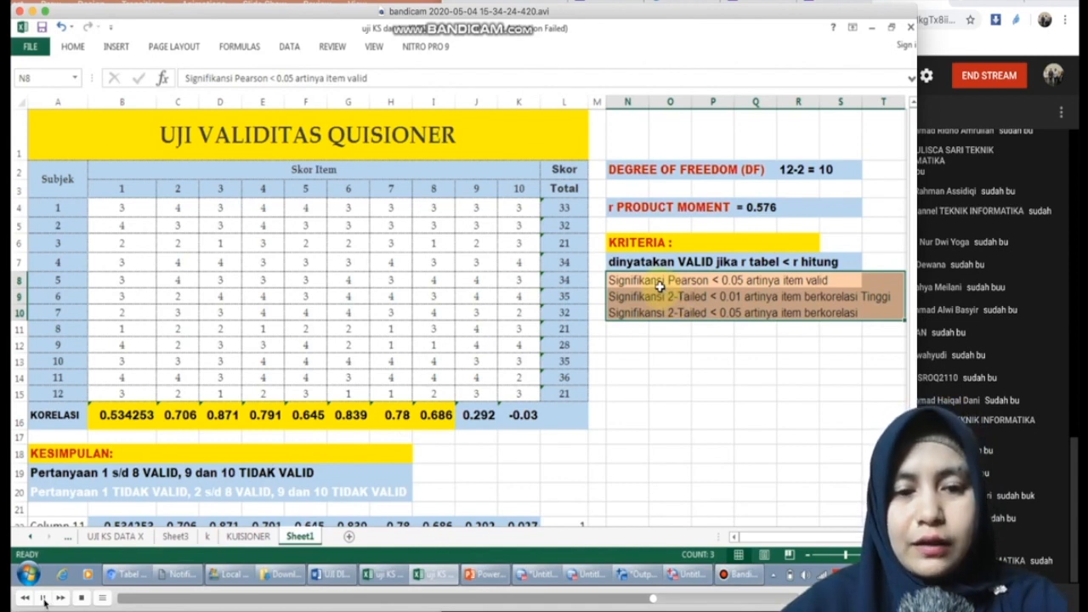
{"action": "left_click", "coordinate": [458, 282]}
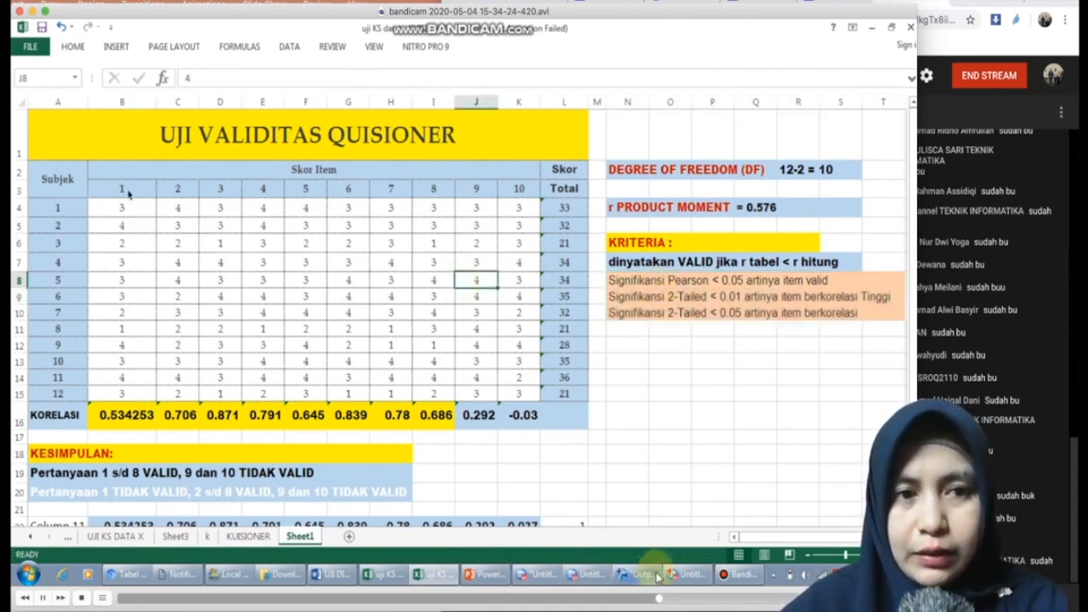
Step: Check the empty SPSS data editor, return to the KUISIONER workbook in Excel, and copy the item scores and totals in B4:L15
{"action": "left_click", "coordinate": [689, 574]}
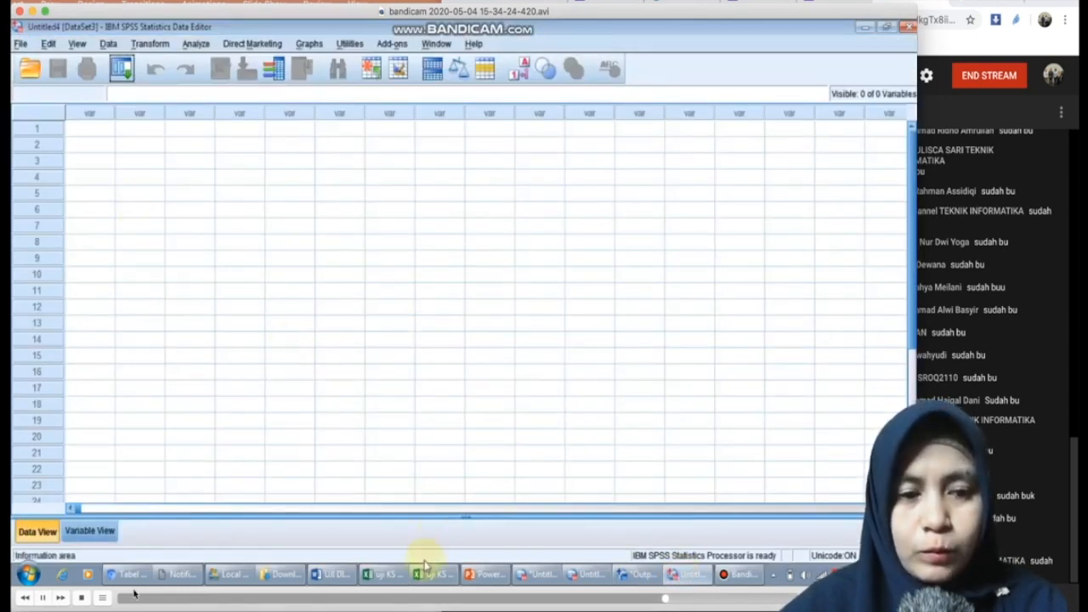
{"action": "mouse_move", "coordinate": [431, 578]}
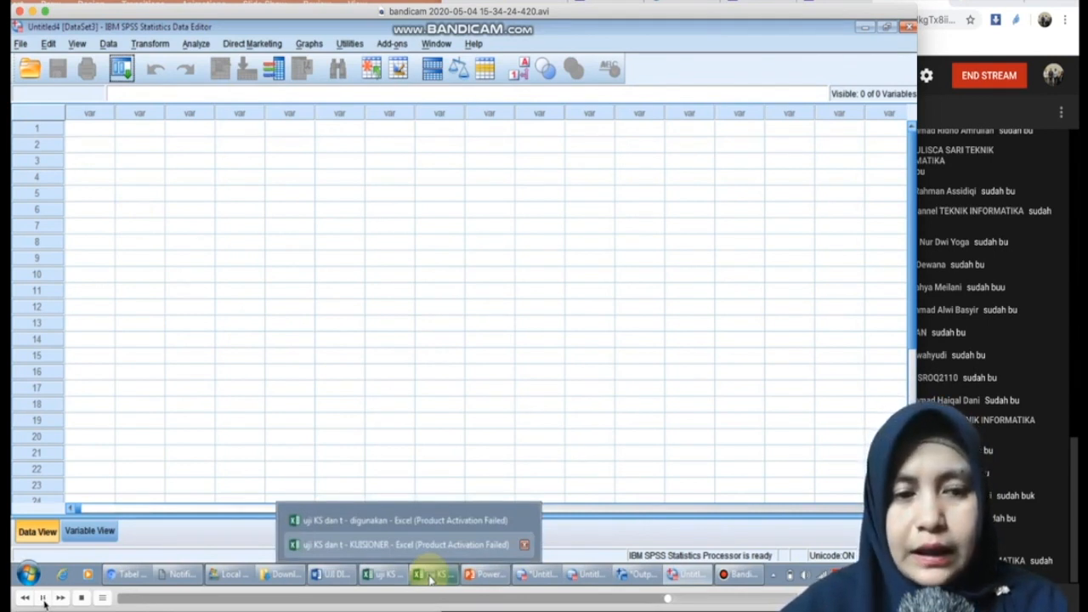
{"action": "left_click", "coordinate": [425, 544]}
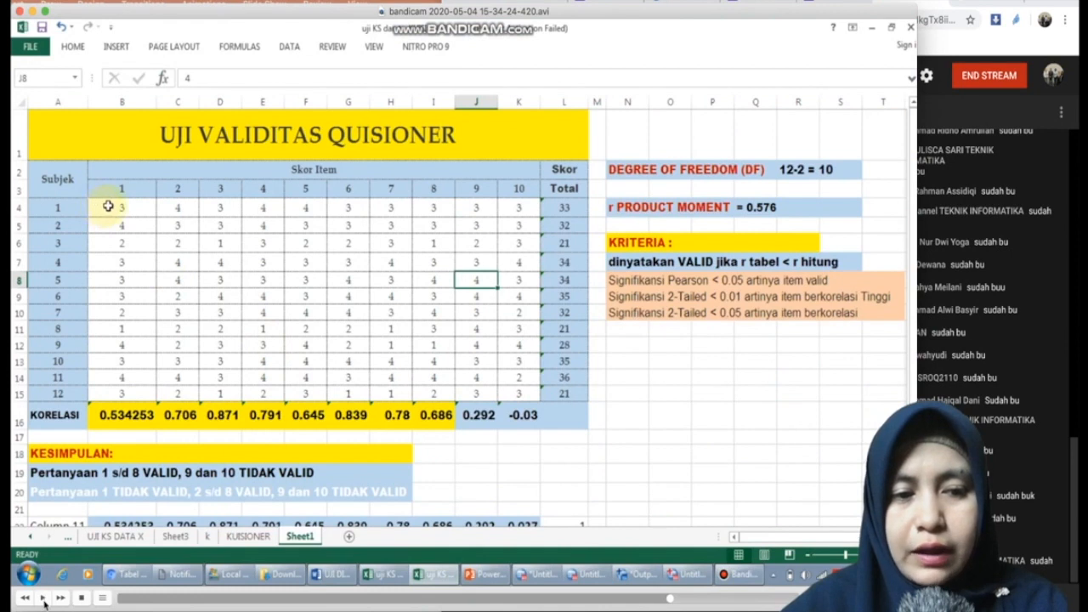
{"action": "left_click_drag", "start_coordinate": [108, 207], "coordinate": [561, 393]}
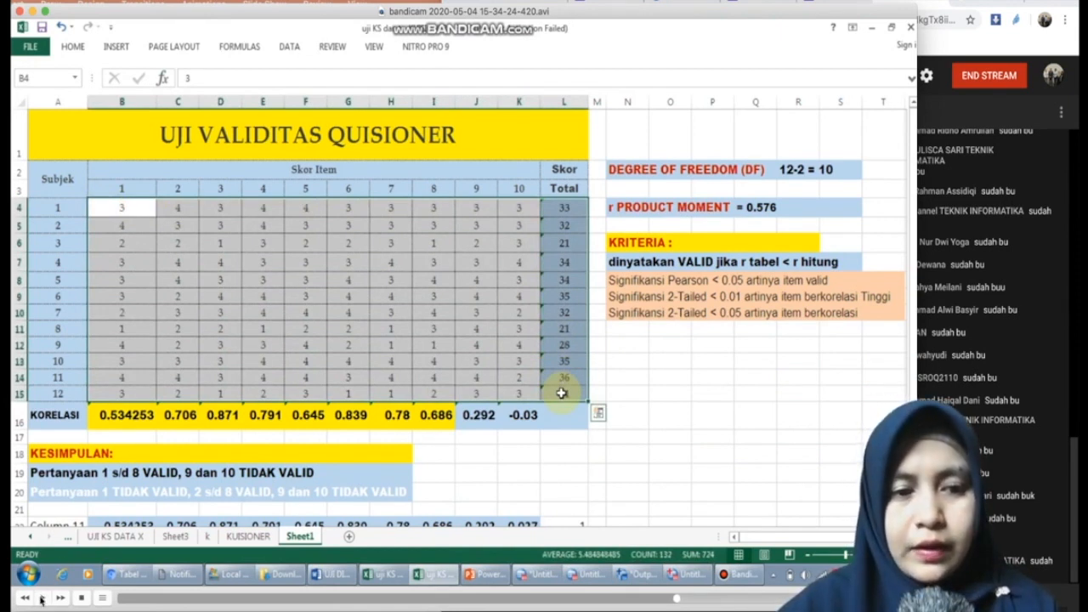
{"action": "right_click", "coordinate": [456, 331]}
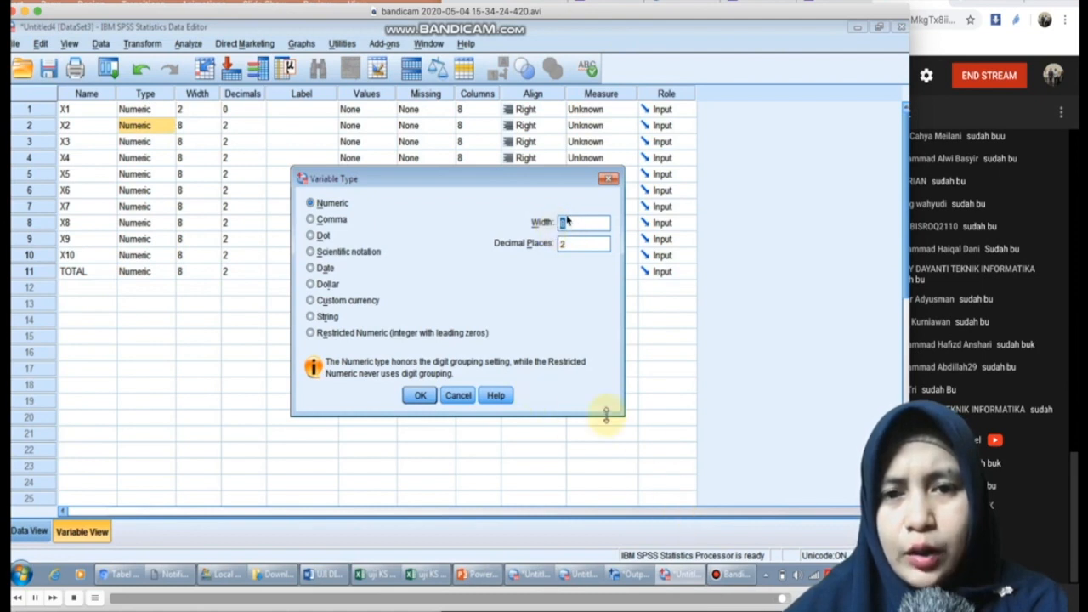
{"action": "left_click", "coordinate": [727, 575]}
{"action": "left_click", "coordinate": [618, 126]}
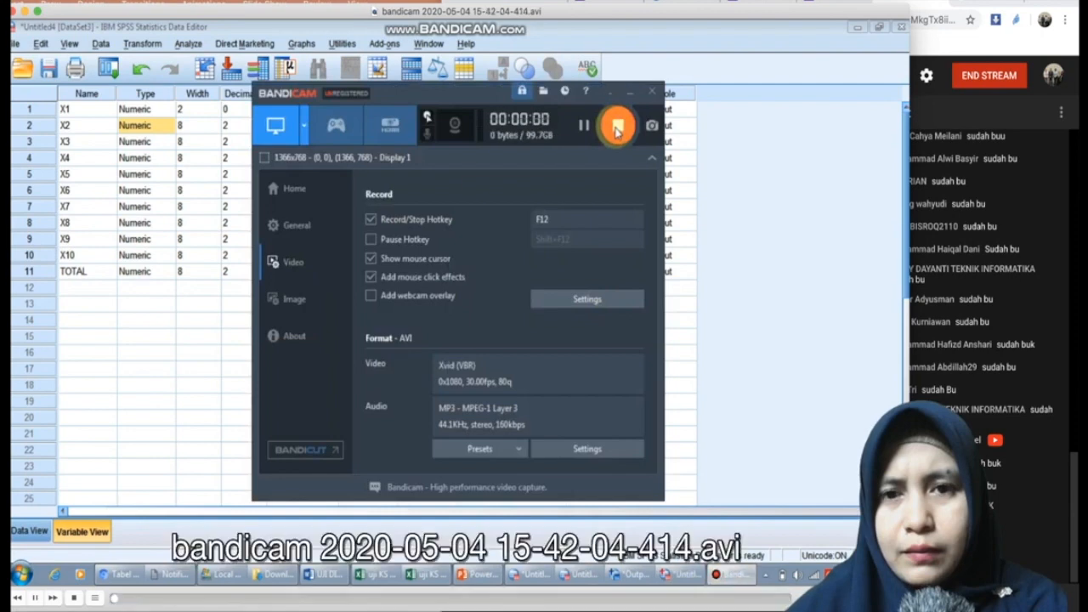
Step: Set the numeric width to 2 and the decimal places to 0 for variables X2 through X8 in SPSS
{"action": "left_click", "coordinate": [686, 258]}
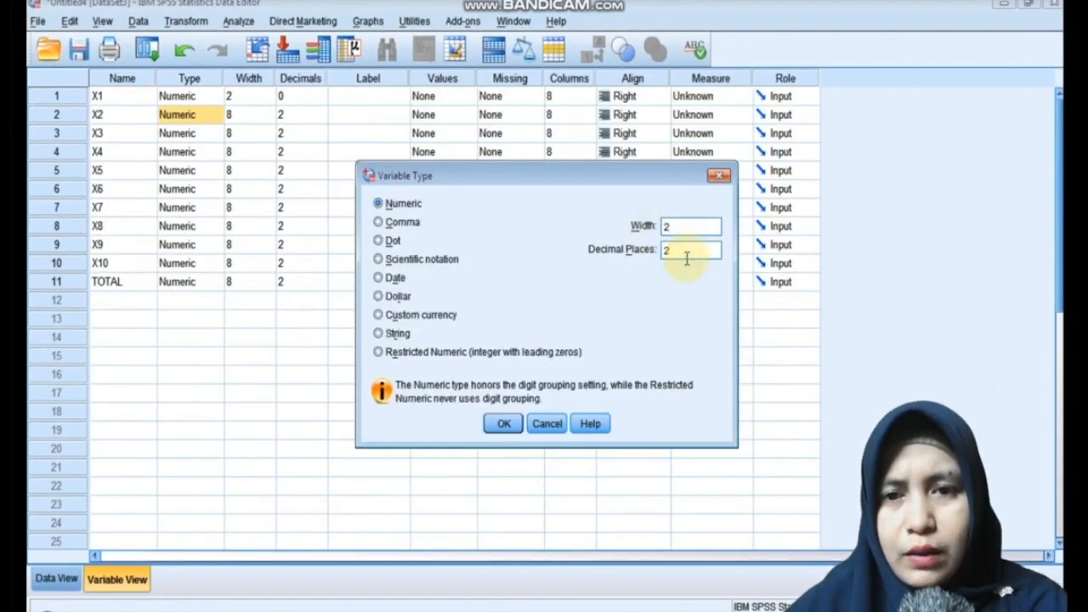
{"action": "left_click", "coordinate": [502, 425]}
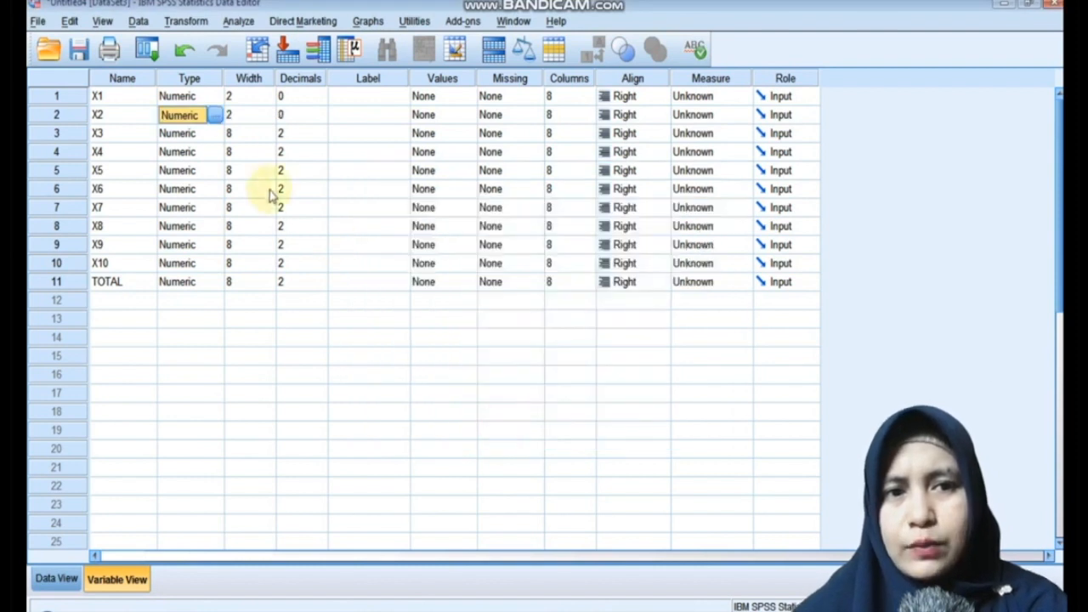
{"action": "left_click", "coordinate": [216, 136]}
{"action": "left_click", "coordinate": [216, 134]}
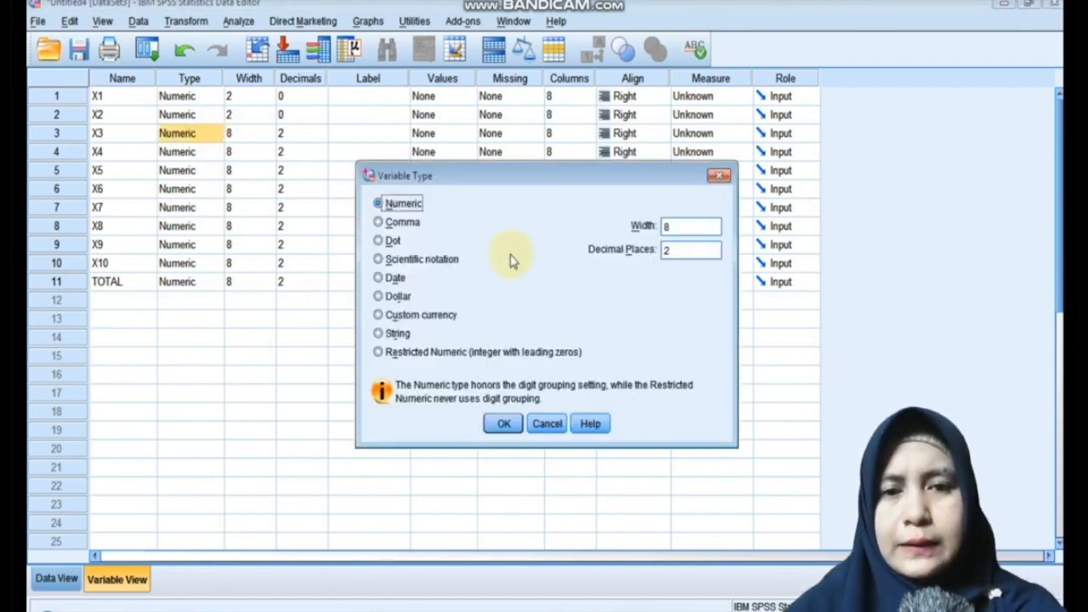
{"action": "left_click", "coordinate": [670, 231]}
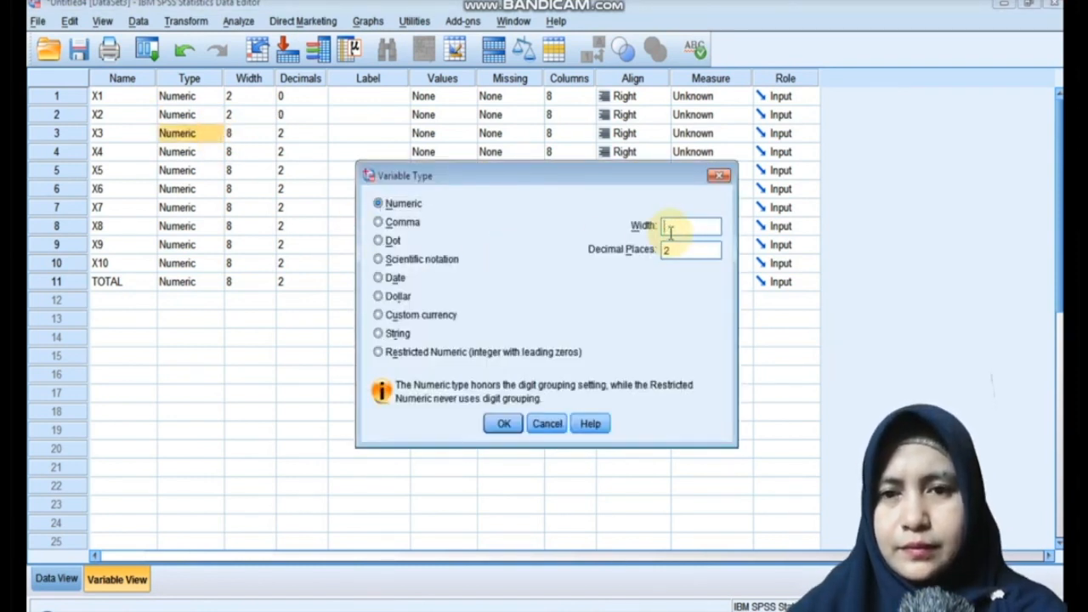
{"action": "type", "text": "2"}
{"action": "left_click", "coordinate": [674, 249]}
{"action": "key", "text": "BackSpace"}
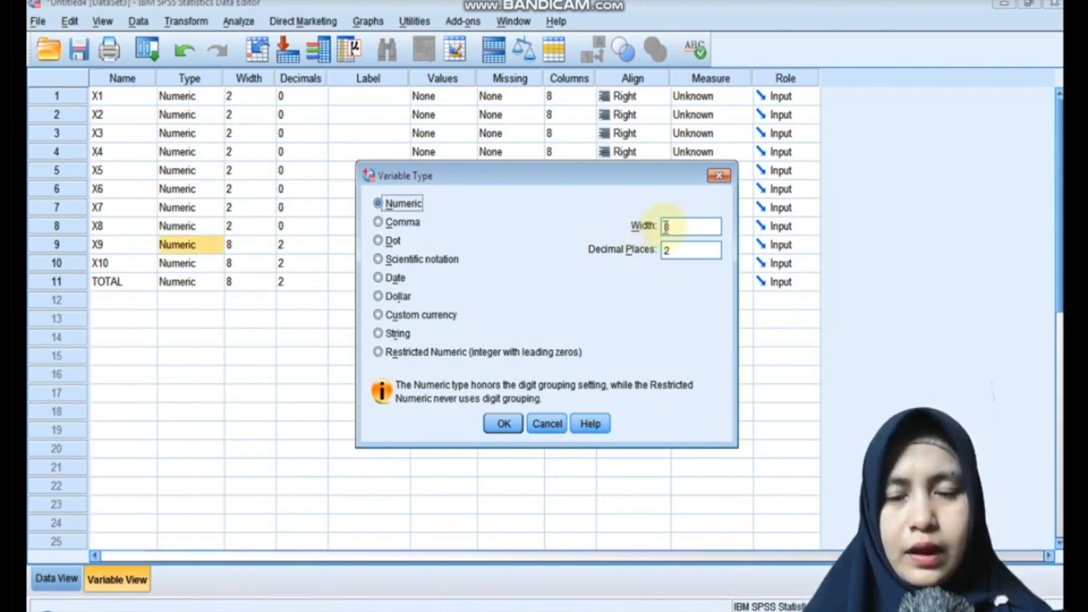
Step: Set the numeric width of variable X9 to 2 and its decimal places to 0
{"action": "left_click", "coordinate": [677, 226]}
{"action": "key", "text": "BackSpace"}
{"action": "type", "text": "2"}
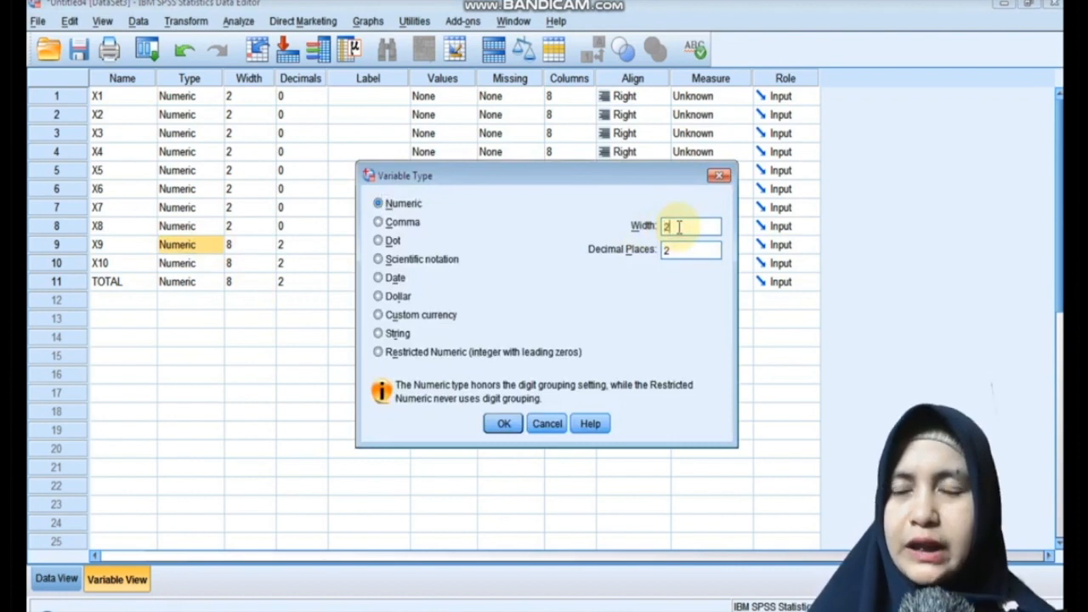
{"action": "left_click", "coordinate": [677, 249]}
{"action": "key", "text": "BackSpace"}
{"action": "type", "text": "0"}
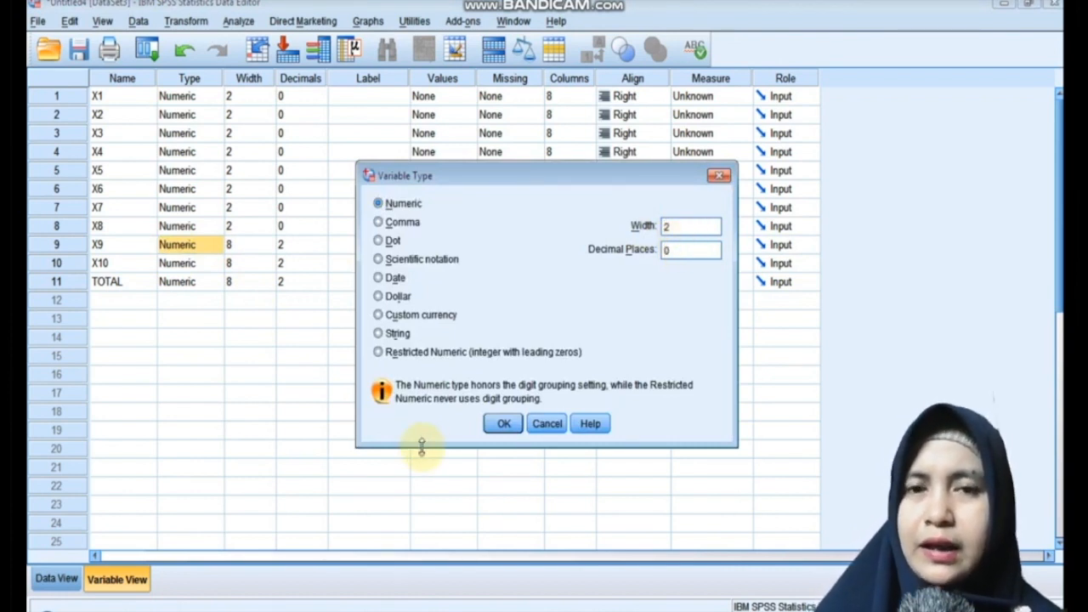
{"action": "left_click", "coordinate": [502, 425]}
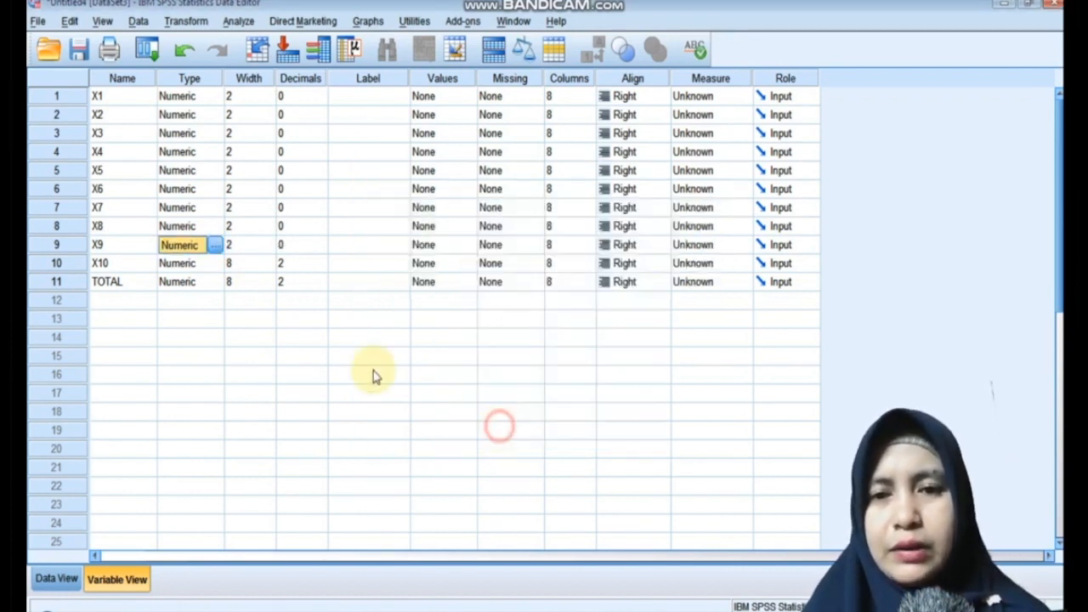
Step: Set the numeric width of variable X10 to 2 and its decimal places to 0
{"action": "left_click", "coordinate": [217, 263]}
{"action": "left_click", "coordinate": [215, 263]}
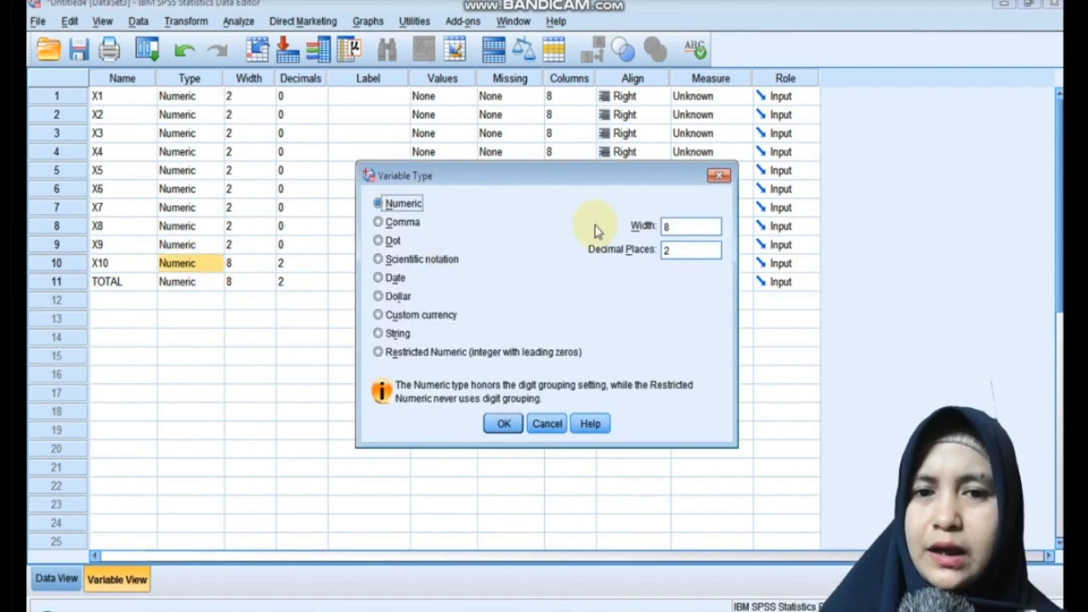
{"action": "double_click", "coordinate": [667, 226]}
{"action": "key", "text": "BackSpace"}
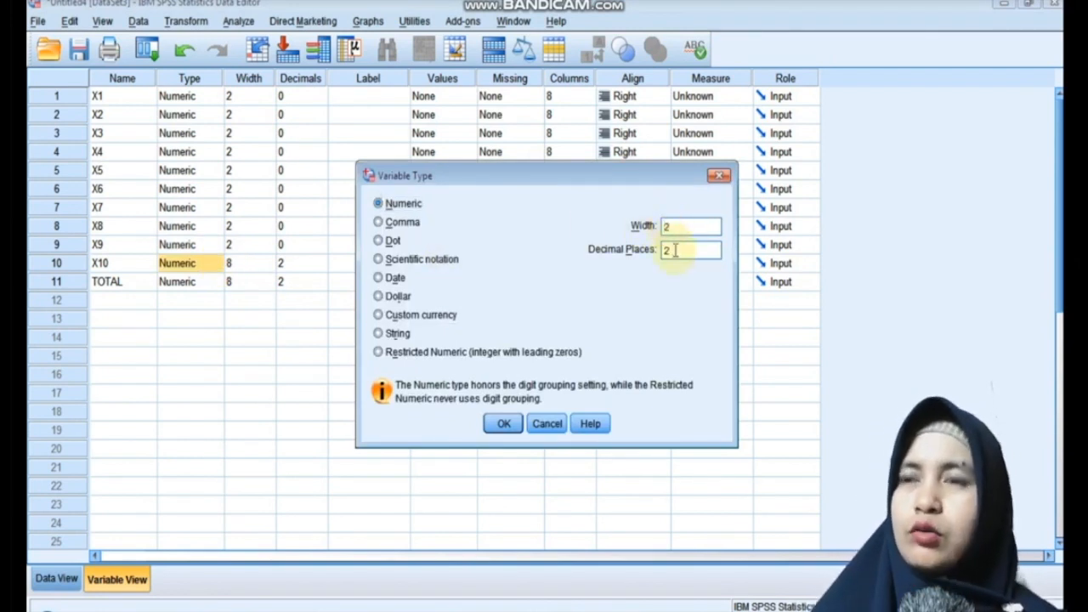
{"action": "double_click", "coordinate": [674, 250]}
{"action": "key", "text": "BackSpace"}
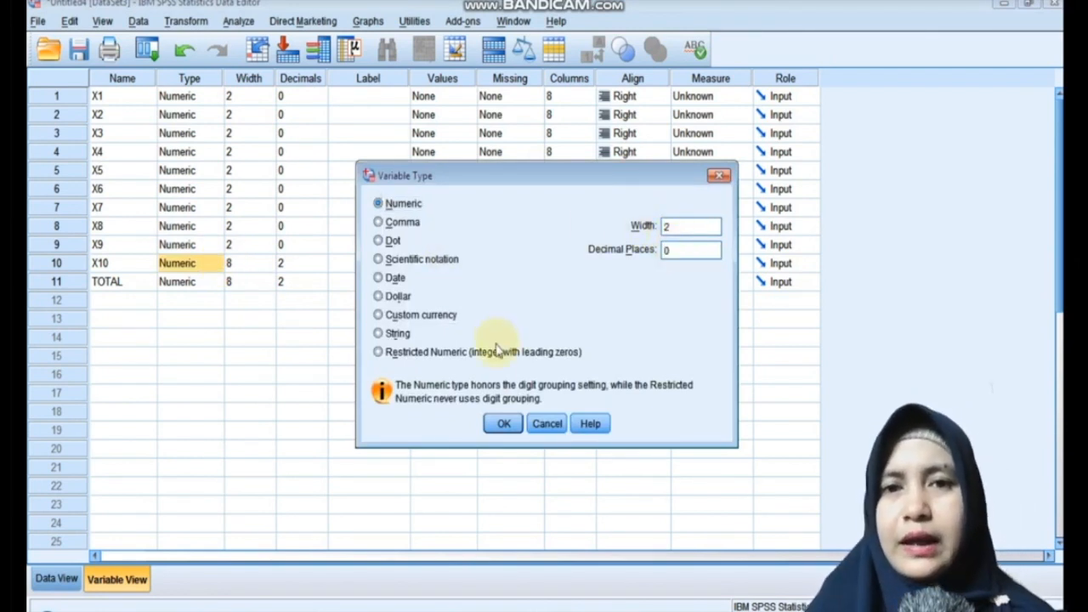
{"action": "left_click", "coordinate": [503, 423]}
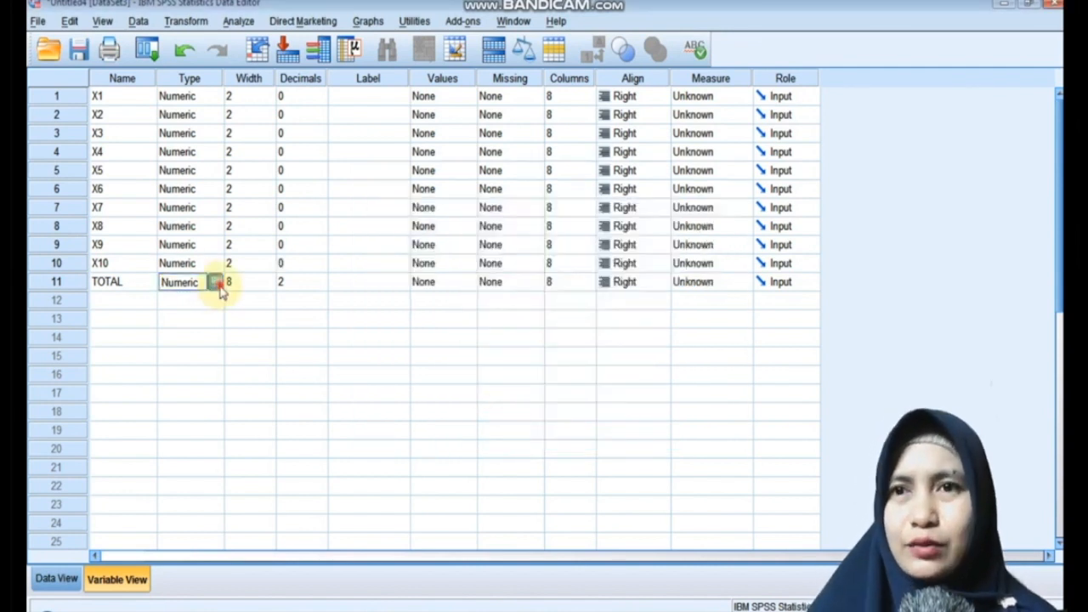
Step: Set the numeric width of the TOTAL variable to 2 and its decimal places to 0
{"action": "left_click", "coordinate": [216, 285]}
{"action": "left_click", "coordinate": [216, 282]}
{"action": "double_click", "coordinate": [694, 228]}
{"action": "key", "text": "BackSpace"}
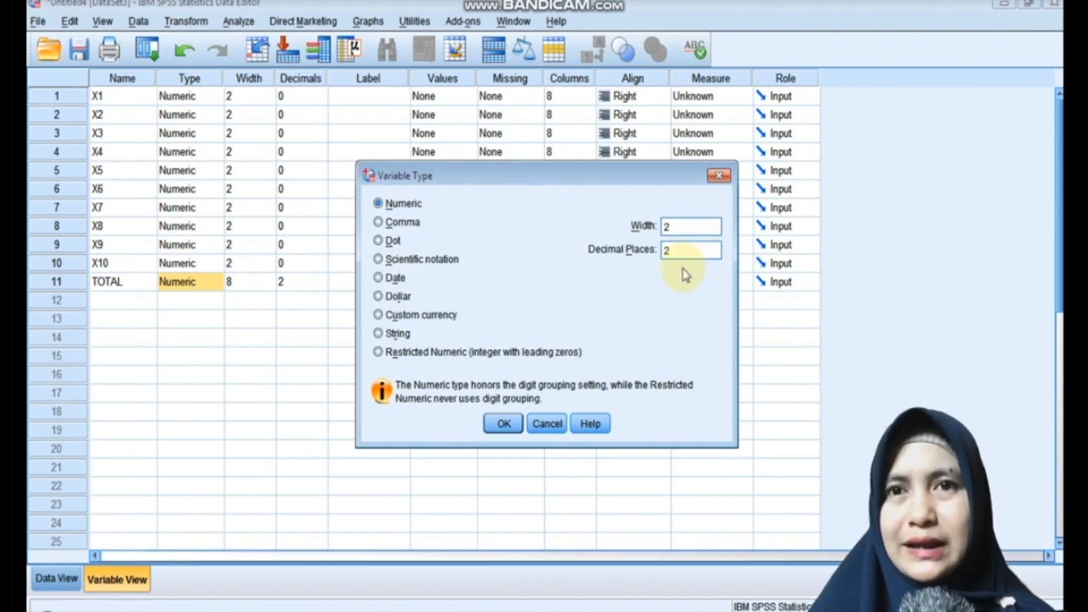
{"action": "left_click", "coordinate": [669, 248]}
{"action": "key", "text": "BackSpace"}
{"action": "type", "text": "0"}
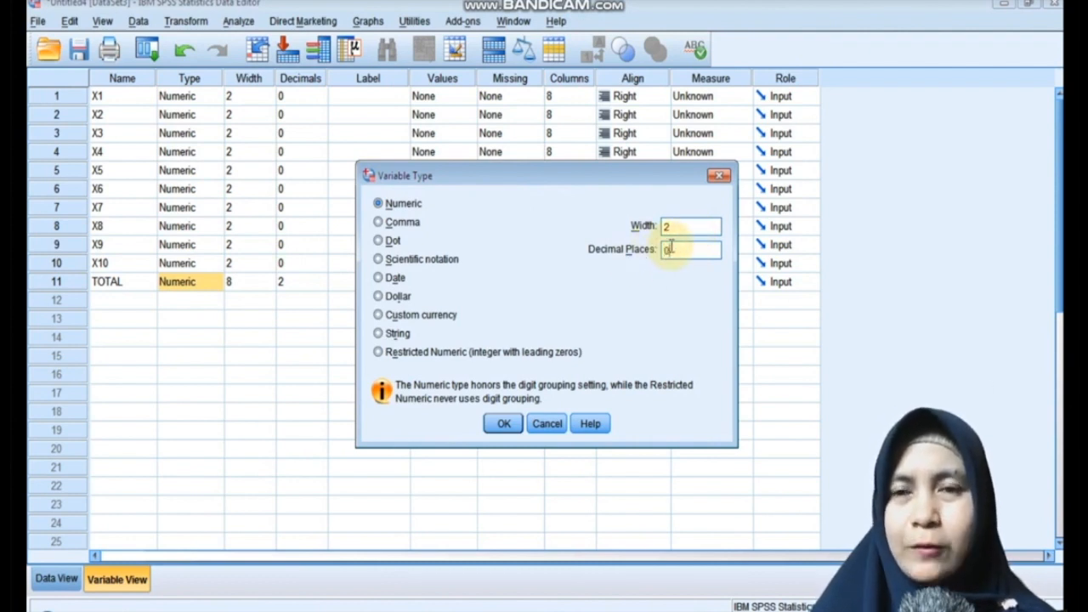
{"action": "left_click", "coordinate": [501, 423]}
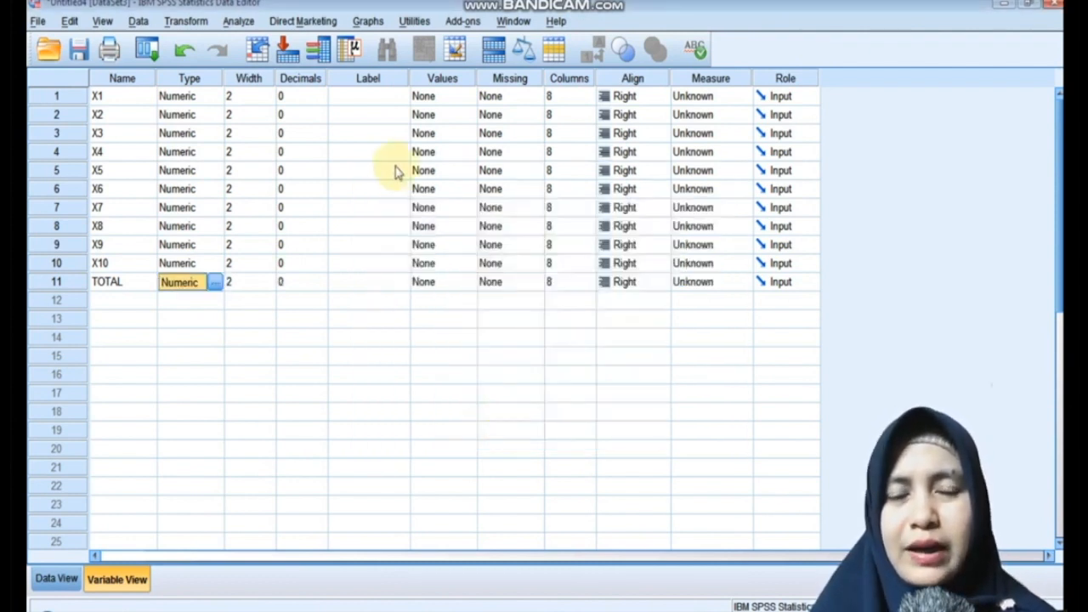
Step: Label the eleven variables with their own names, X1 through X10 and TOTAL
{"action": "left_click_drag", "start_coordinate": [130, 101], "coordinate": [127, 282]}
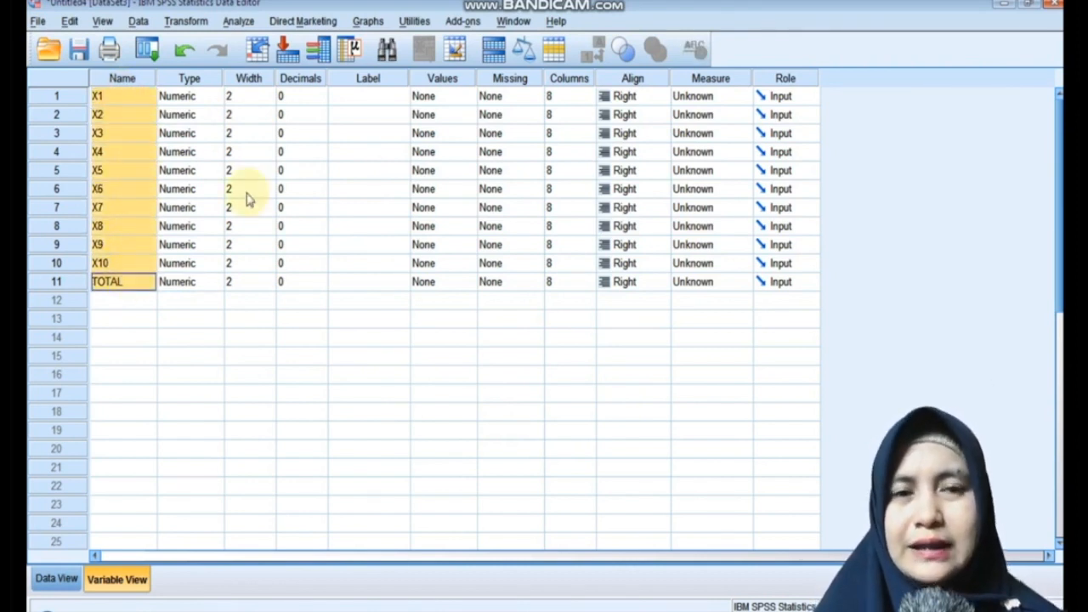
{"action": "left_click", "coordinate": [362, 103]}
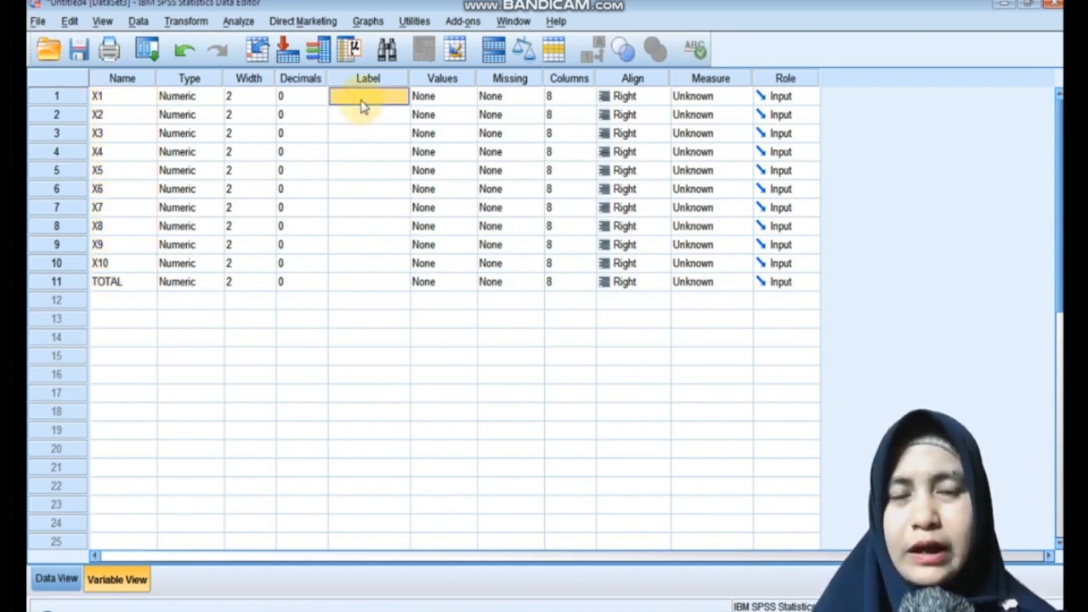
{"action": "left_click", "coordinate": [360, 120]}
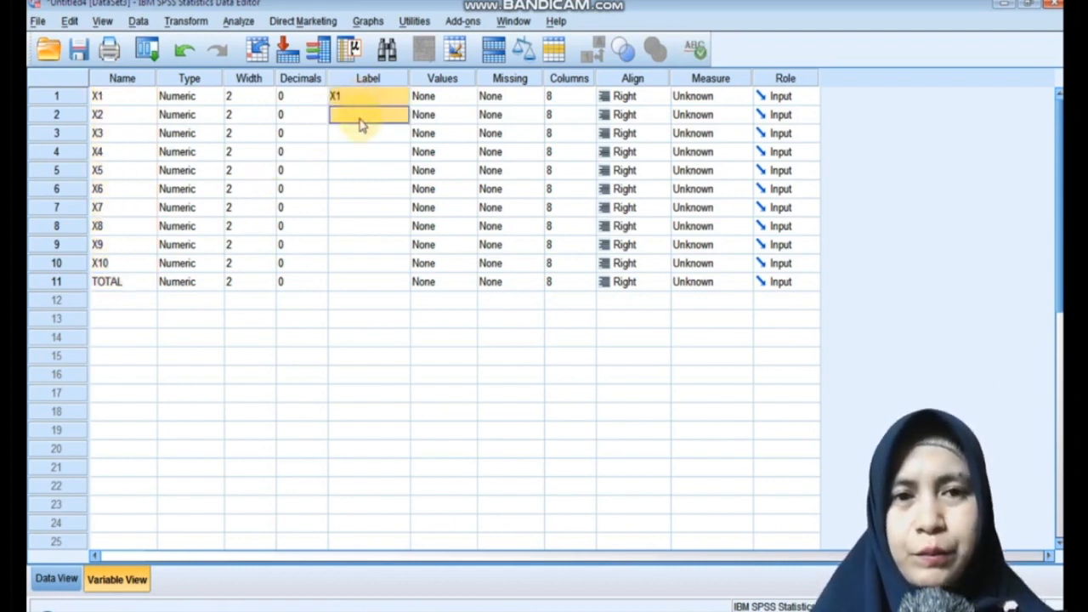
{"action": "type", "text": "X2"}
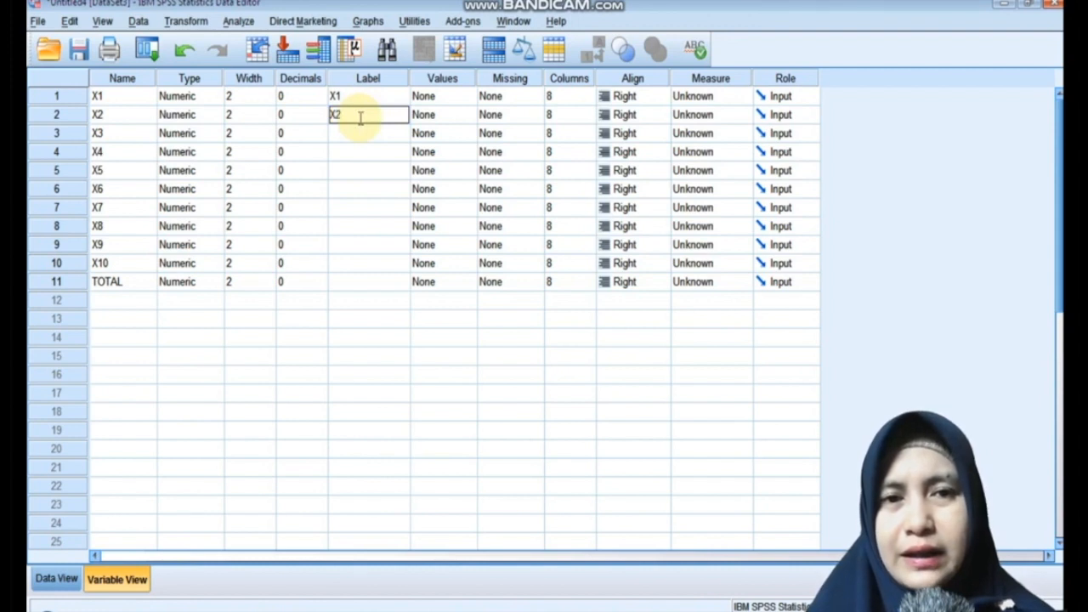
{"action": "key", "text": "Return"}
{"action": "type", "text": "X3"}
{"action": "key", "text": "Return"}
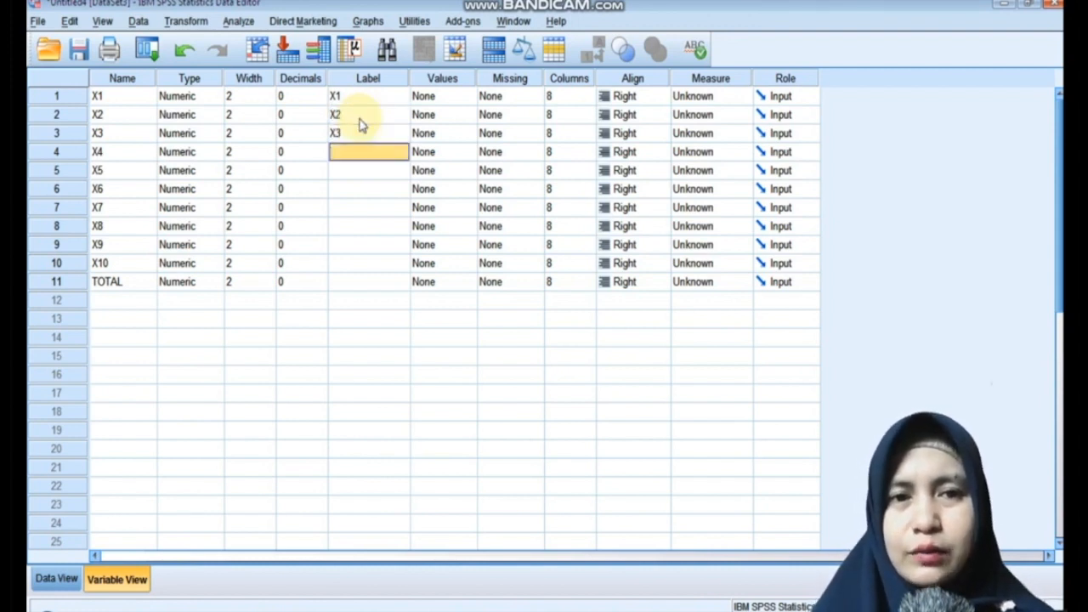
{"action": "type", "text": "X4"}
{"action": "key", "text": "Return"}
{"action": "type", "text": "X"}
{"action": "key", "text": "Return"}
{"action": "type", "text": "X6"}
{"action": "key", "text": "Return"}
{"action": "type", "text": "X7"}
{"action": "key", "text": "Return"}
{"action": "type", "text": "X"}
{"action": "key", "text": "Return"}
{"action": "type", "text": "X9"}
{"action": "key", "text": "Return"}
{"action": "type", "text": "X"}
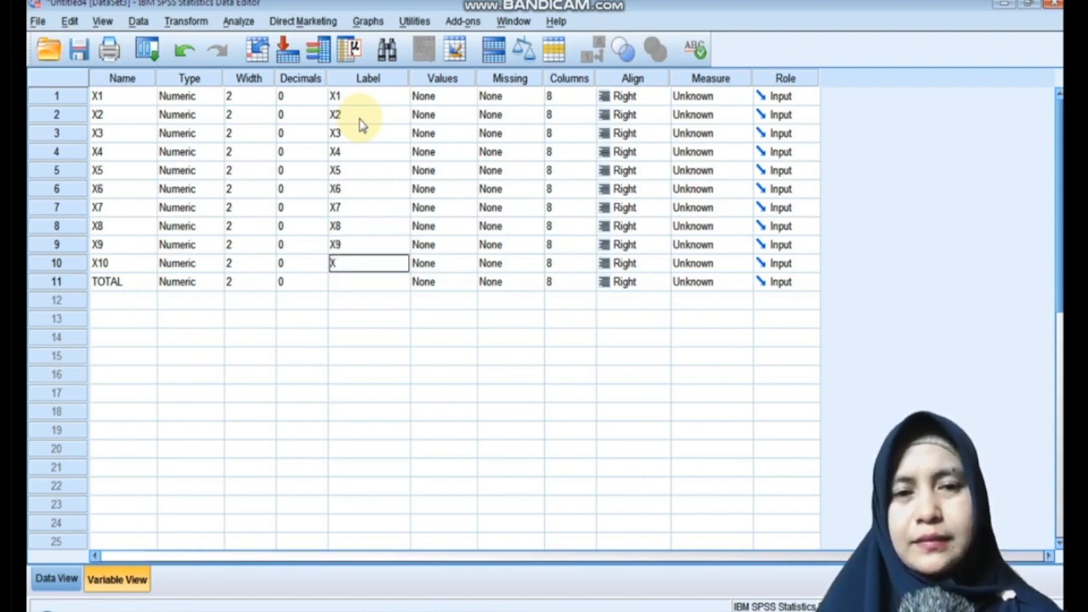
{"action": "type", "text": "10"}
{"action": "key", "text": "Return"}
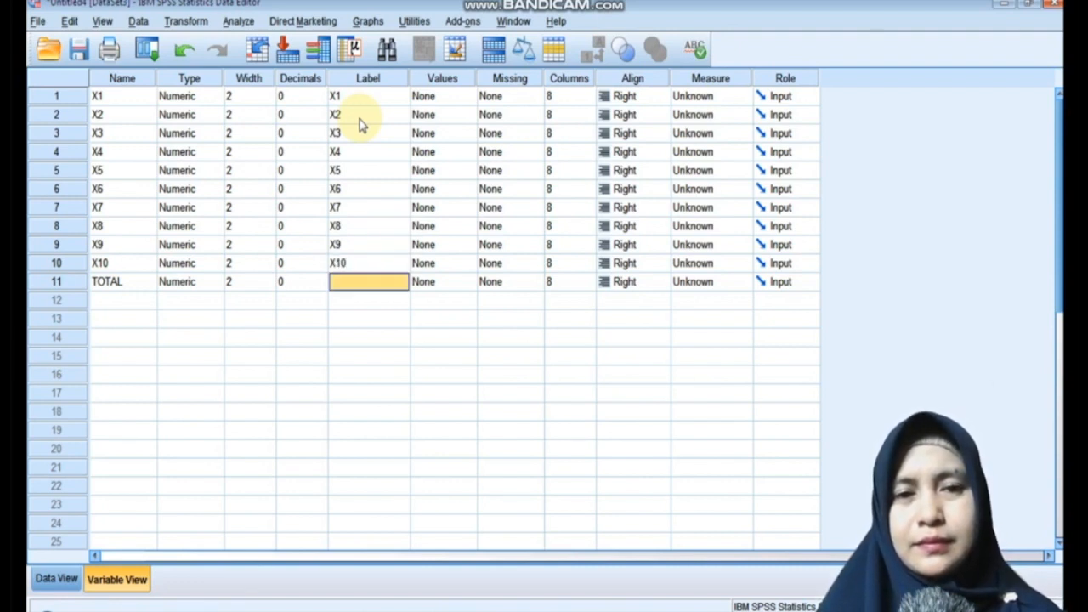
{"action": "type", "text": "TOTAL"}
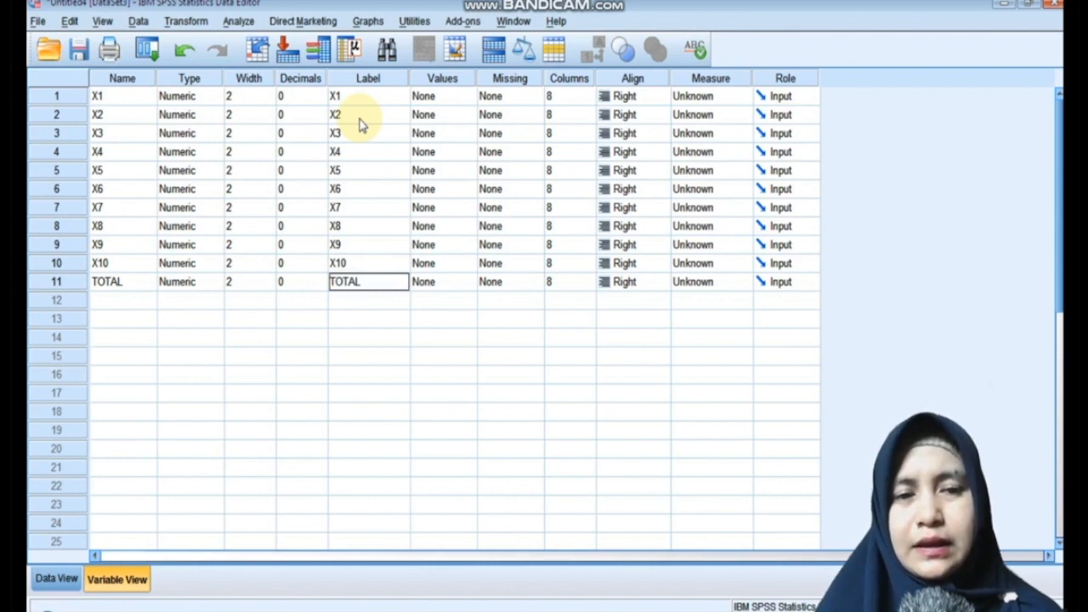
{"action": "key", "text": "Tab"}
{"action": "left_click", "coordinate": [470, 97]}
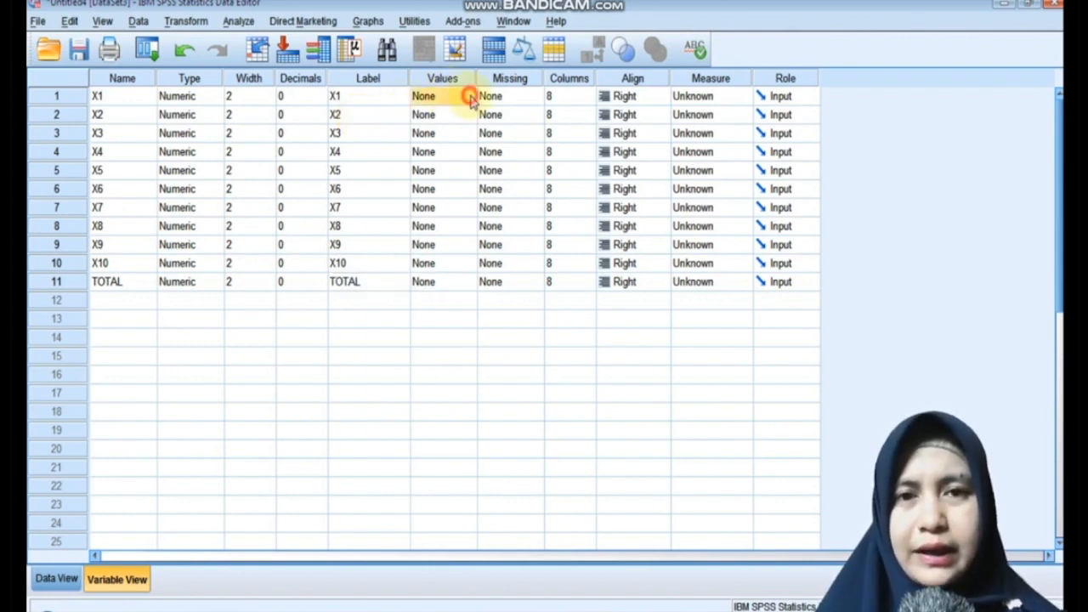
{"action": "left_click", "coordinate": [470, 96]}
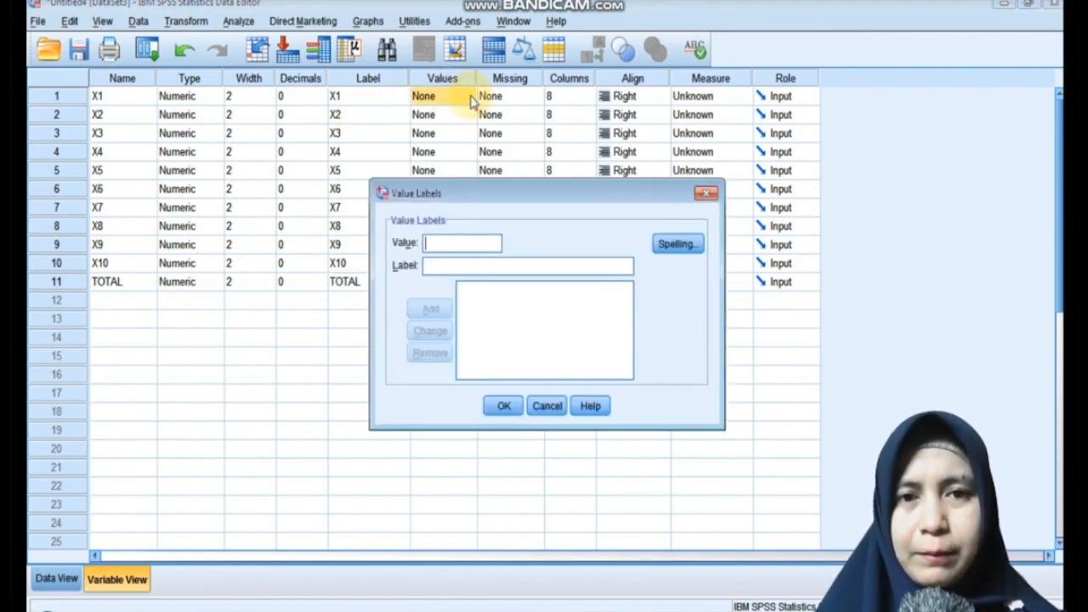
{"action": "left_click", "coordinate": [706, 195]}
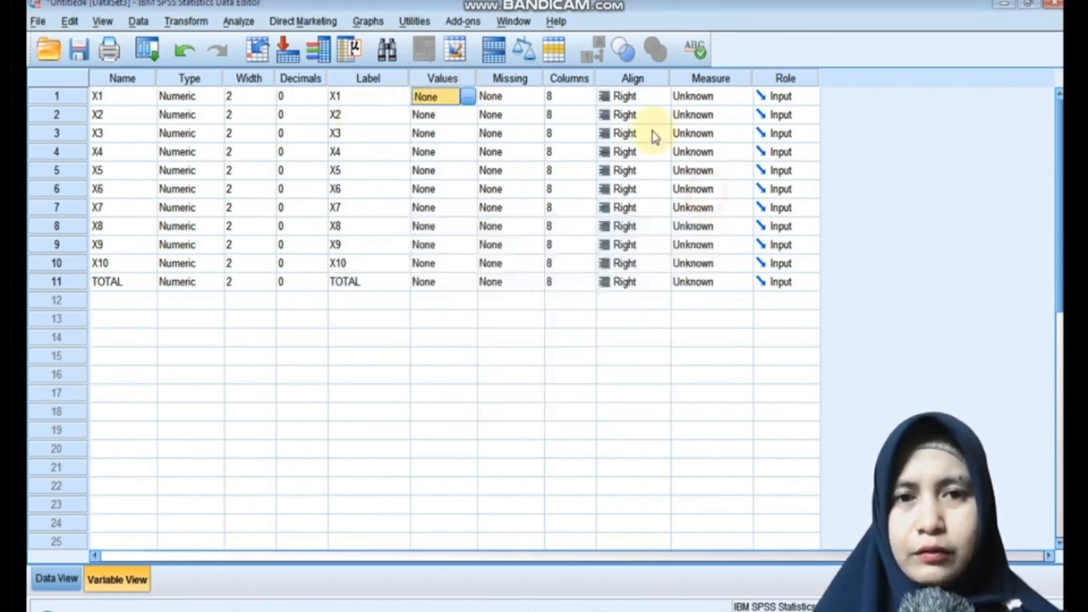
Step: Set the measurement level of all eleven variables, X1 through X10 and TOTAL, to Scale
{"action": "left_click", "coordinate": [719, 101]}
{"action": "left_click", "coordinate": [725, 114]}
{"action": "left_click", "coordinate": [725, 114]}
{"action": "left_click", "coordinate": [726, 131]}
{"action": "left_click", "coordinate": [725, 135]}
{"action": "left_click", "coordinate": [722, 153]}
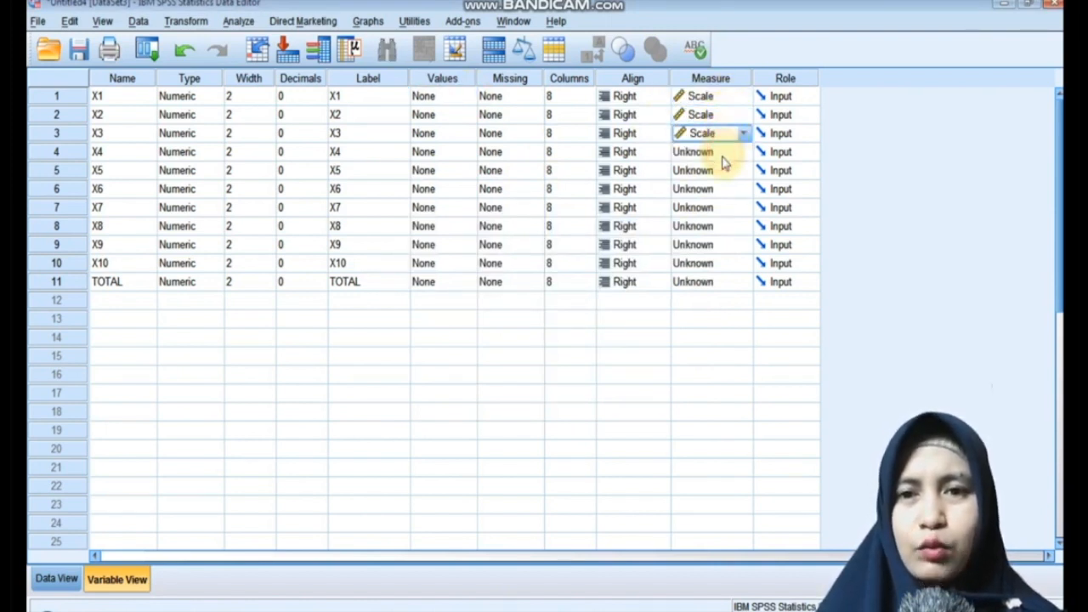
{"action": "left_click", "coordinate": [723, 153]}
{"action": "left_click", "coordinate": [724, 162]}
{"action": "left_click", "coordinate": [721, 170]}
{"action": "left_click", "coordinate": [722, 176]}
{"action": "left_click", "coordinate": [721, 189]}
{"action": "left_click", "coordinate": [721, 193]}
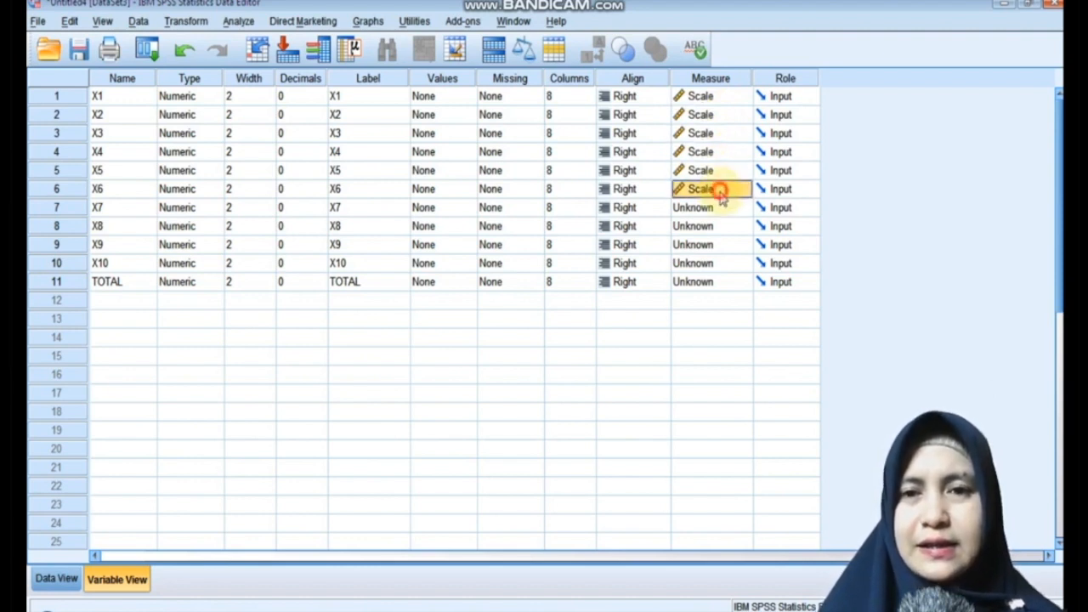
{"action": "left_click", "coordinate": [719, 208]}
{"action": "left_click", "coordinate": [723, 226]}
{"action": "left_click", "coordinate": [721, 228]}
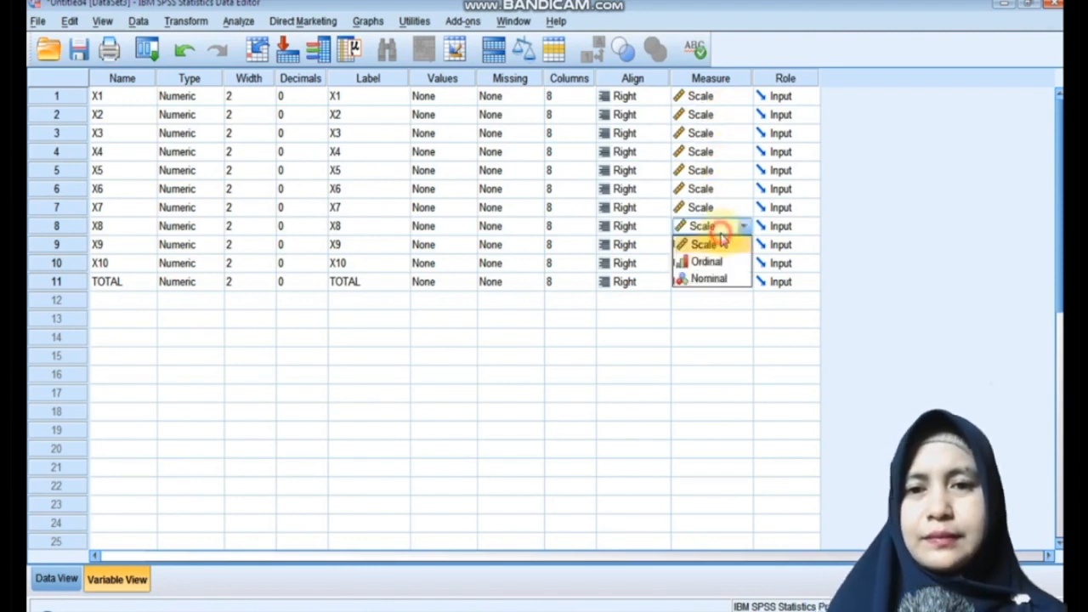
{"action": "left_click", "coordinate": [721, 244]}
{"action": "left_click", "coordinate": [720, 245]}
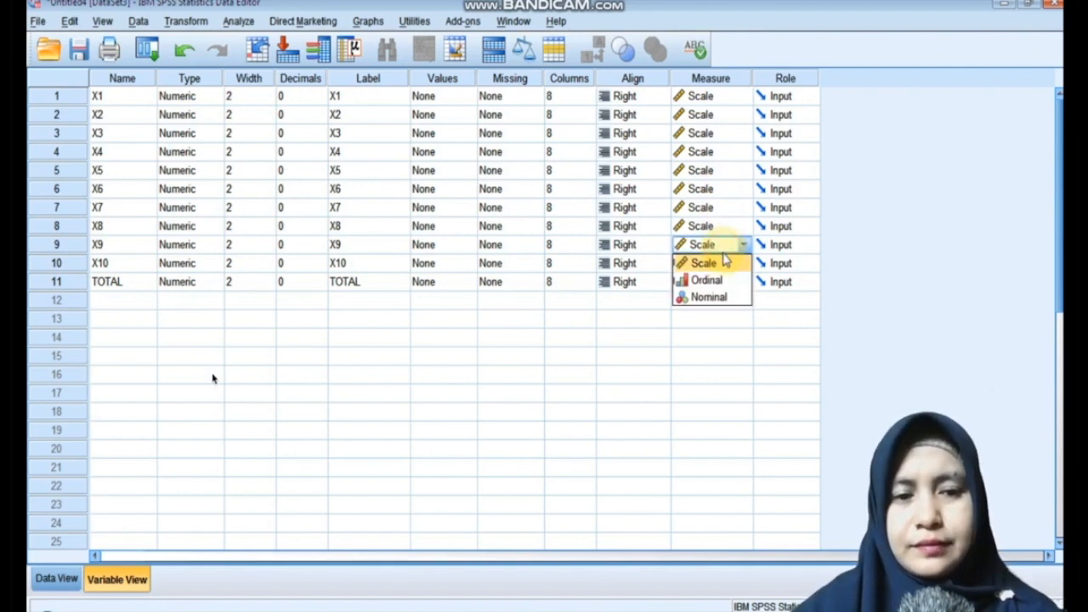
{"action": "left_click", "coordinate": [725, 261]}
{"action": "left_click", "coordinate": [722, 264]}
{"action": "left_click", "coordinate": [721, 268]}
{"action": "left_click", "coordinate": [723, 281]}
{"action": "left_click", "coordinate": [725, 285]}
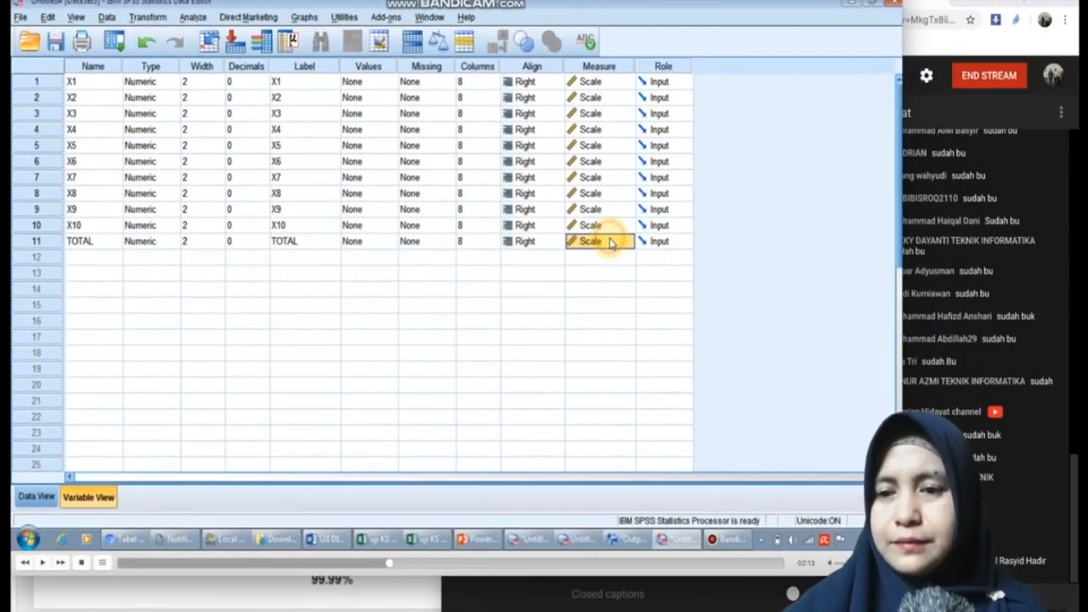
Step: Run a bivariate correlation on X1 through X10 and TOTAL with Pearson coefficients, two-tailed significance and flagged significant correlations
{"action": "left_click", "coordinate": [37, 496]}
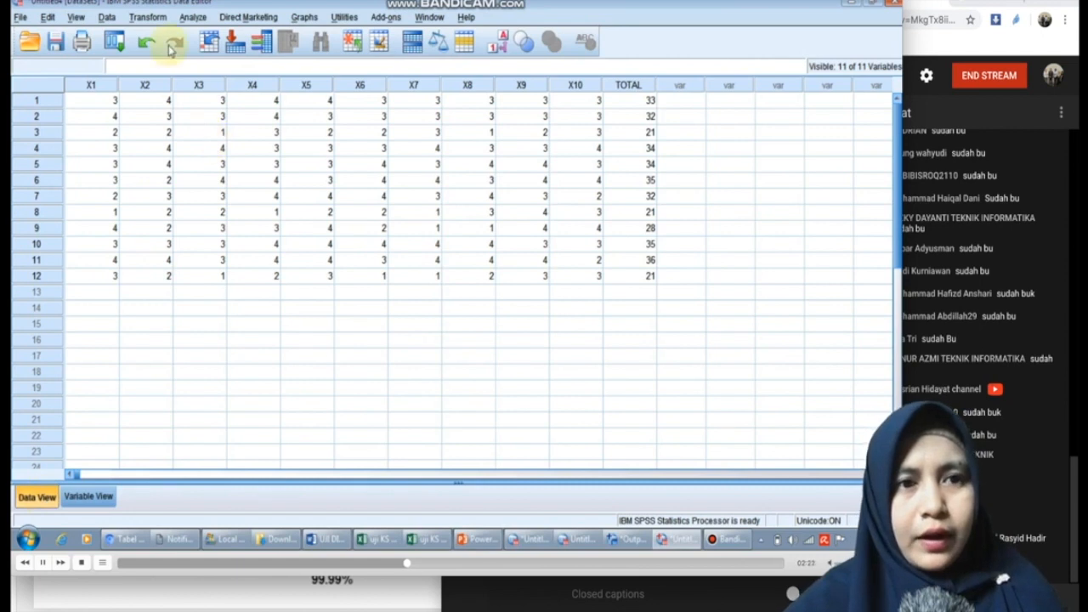
{"action": "left_click", "coordinate": [200, 21]}
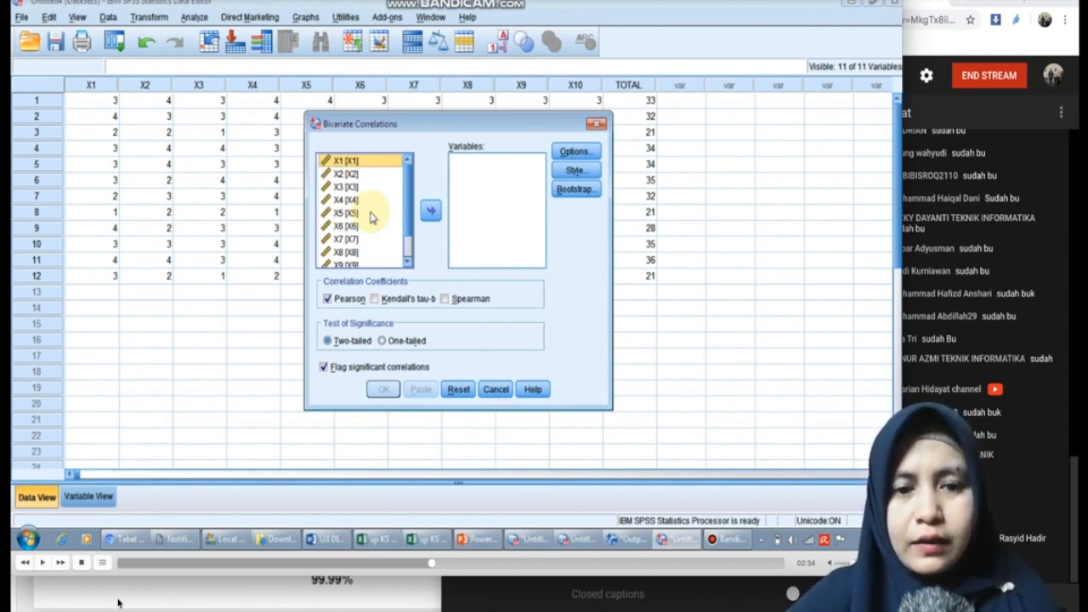
{"action": "left_click", "coordinate": [427, 564]}
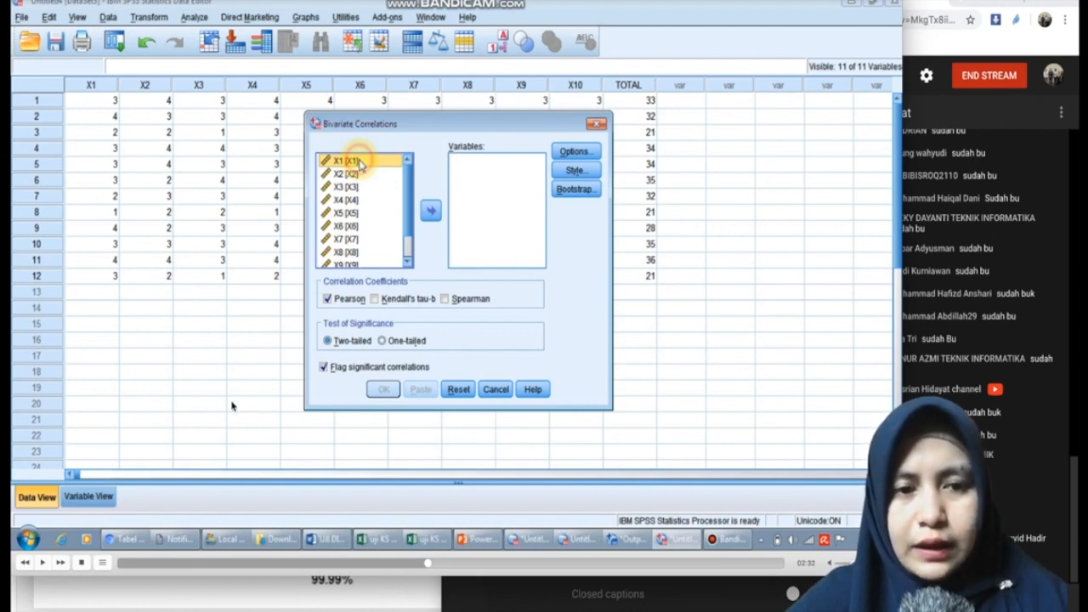
{"action": "left_click", "coordinate": [41, 564]}
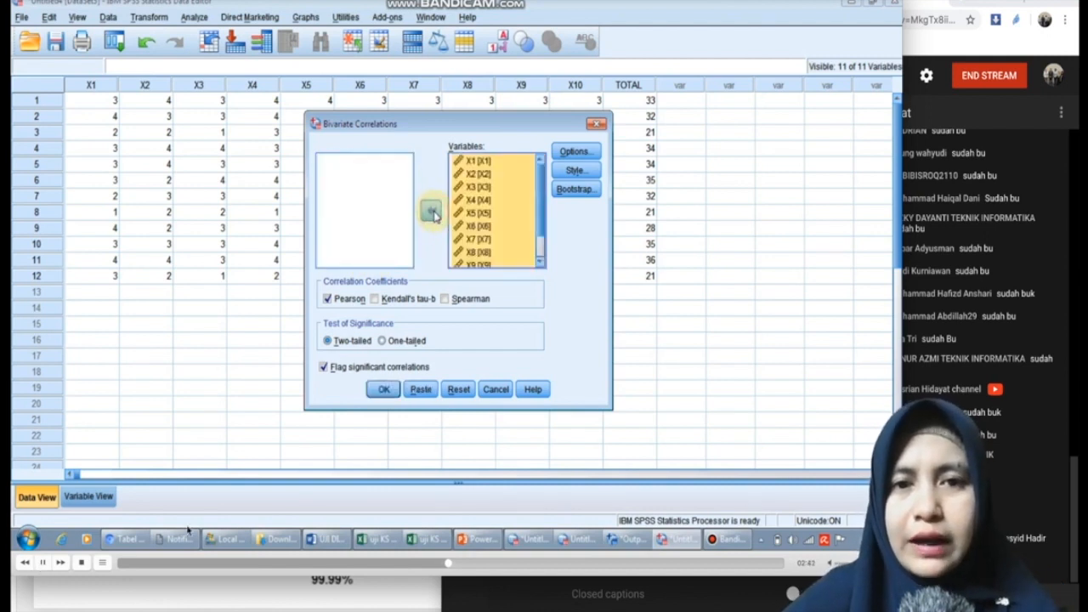
{"action": "left_click", "coordinate": [440, 563]}
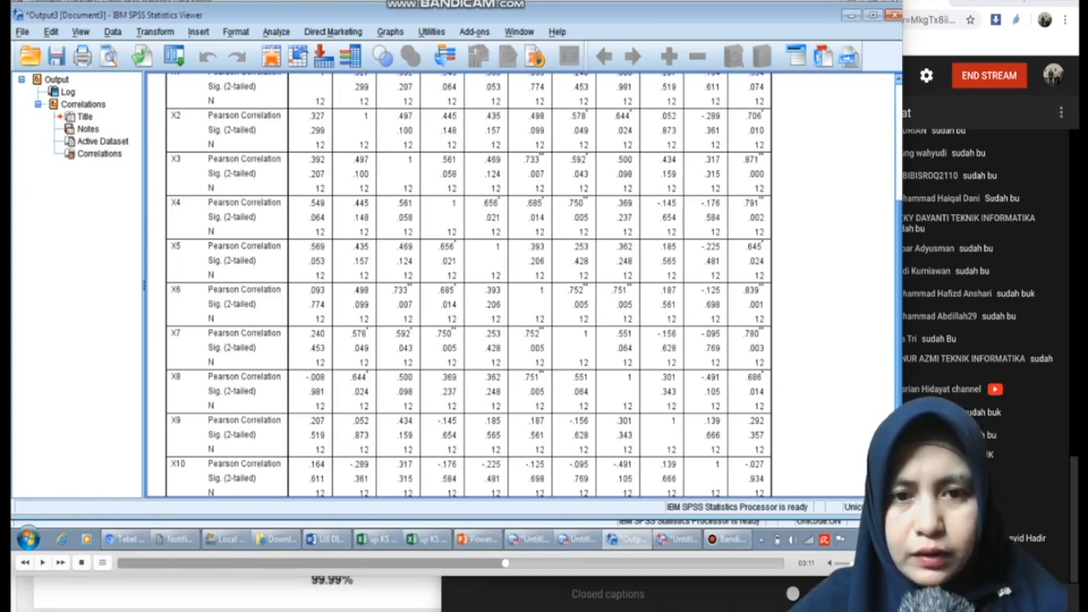
Step: Switch to the Word document containing the Correlations table and widen its window on both sides
{"action": "key", "text": "super+Tab"}
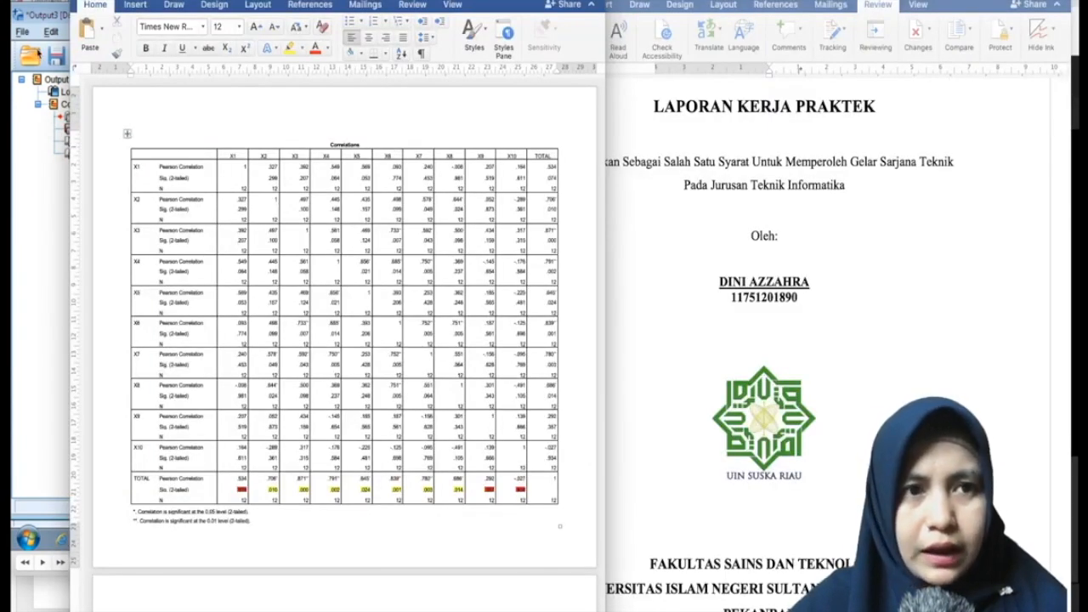
{"action": "left_click_drag", "start_coordinate": [70, 114], "coordinate": [12, 115]}
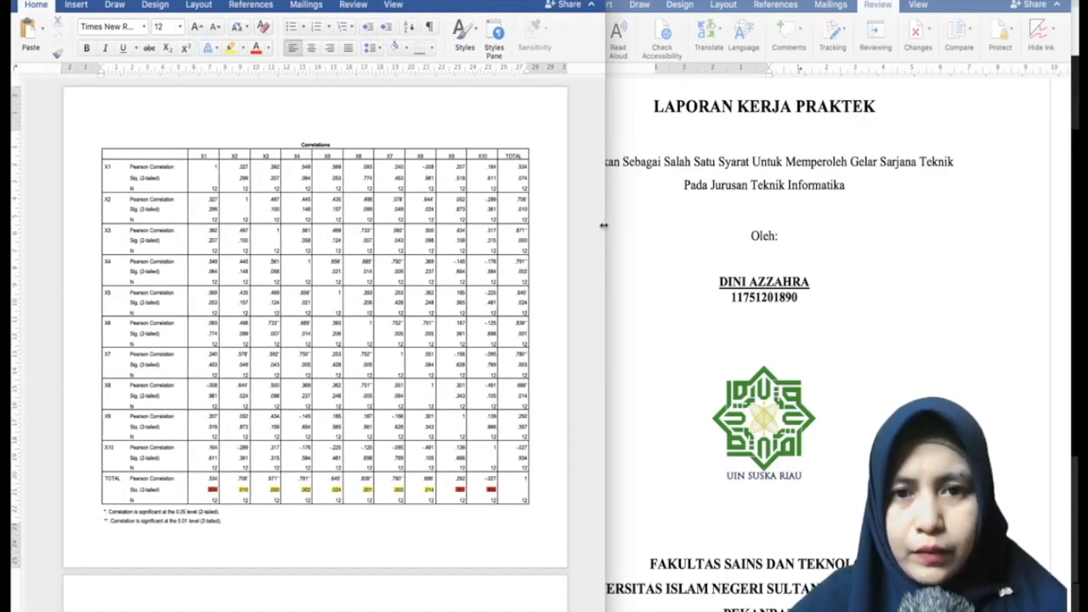
{"action": "left_click", "coordinate": [758, 109]}
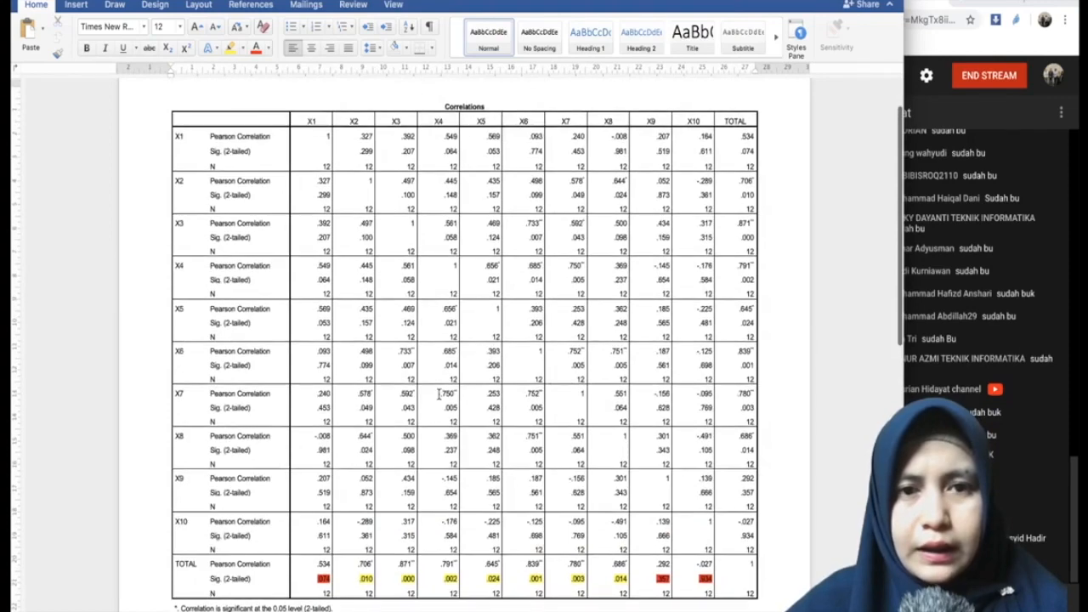
Step: Examine the Pearson correlations and two-tailed significance values for the first items in the Correlations table at a larger size
{"action": "scroll", "coordinate": [440, 394], "scroll_direction": "up", "scroll_amount": 1}
{"action": "scroll", "coordinate": [496, 176], "scroll_direction": "up", "scroll_amount": 3}
{"action": "scroll", "coordinate": [496, 177], "scroll_direction": "up", "scroll_amount": 1}
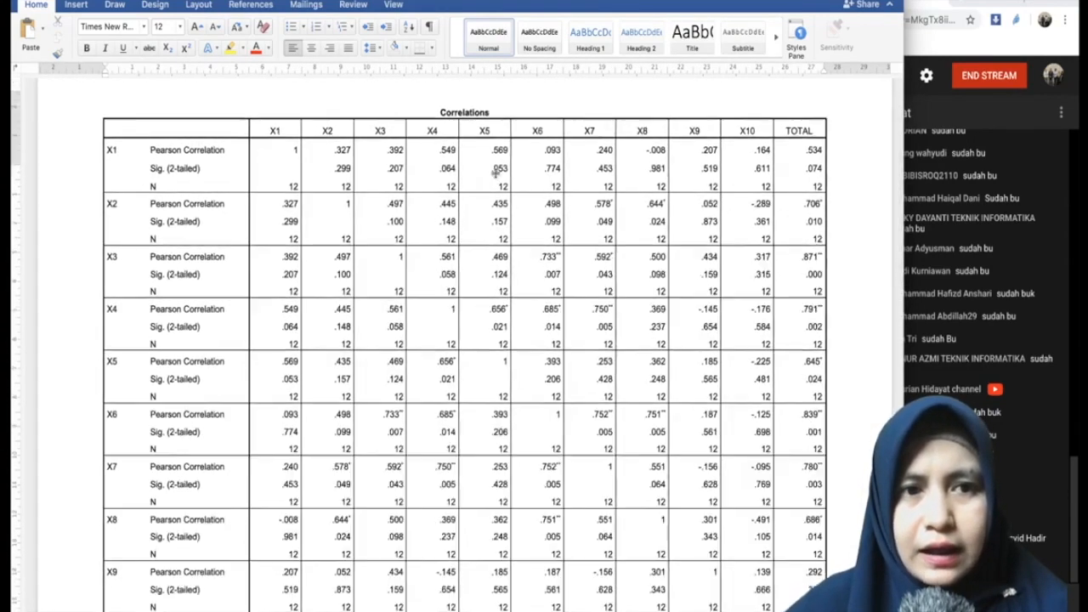
{"action": "scroll", "coordinate": [495, 176], "scroll_direction": "up", "scroll_amount": 3}
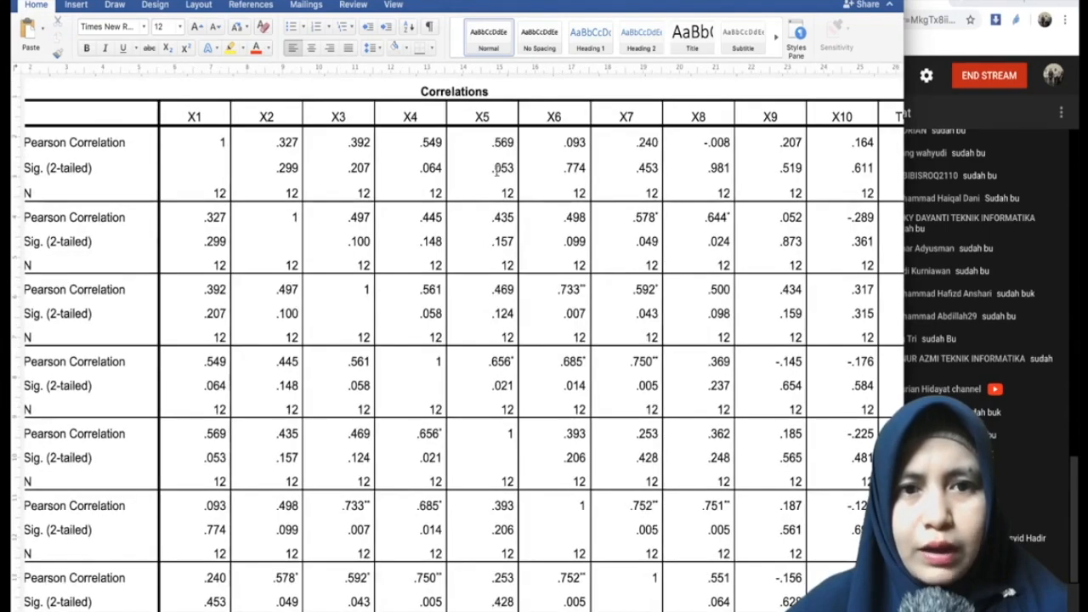
{"action": "scroll", "coordinate": [497, 172], "scroll_direction": "left", "scroll_amount": 2}
{"action": "scroll", "coordinate": [497, 171], "scroll_direction": "down", "scroll_amount": 1}
{"action": "scroll", "coordinate": [497, 171], "scroll_direction": "left", "scroll_amount": 3}
{"action": "scroll", "coordinate": [497, 171], "scroll_direction": "up", "scroll_amount": 1}
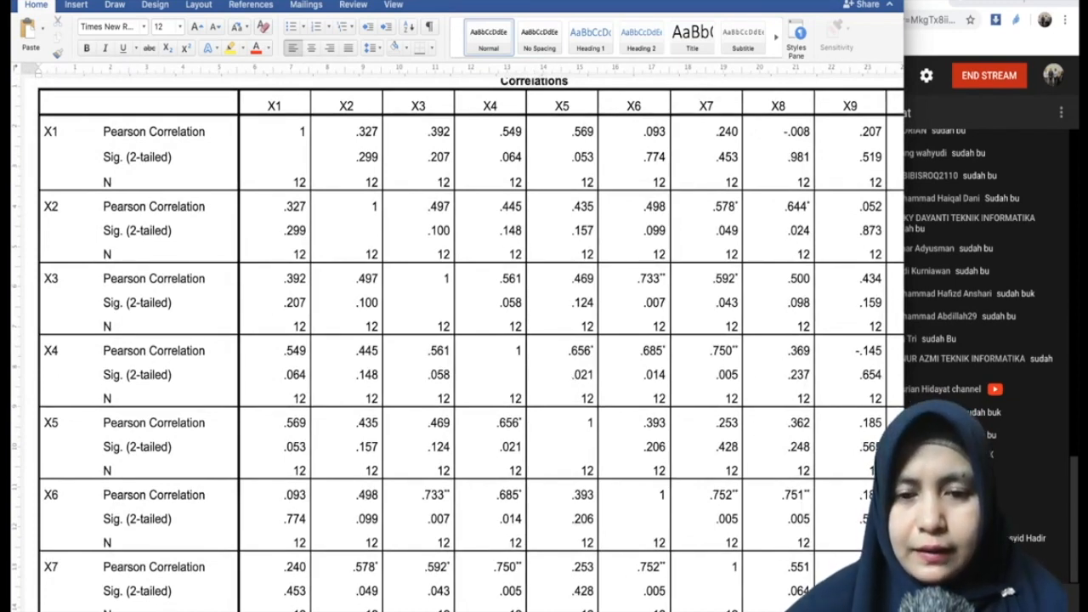
Step: Switch to the Excel workbook VALIDASI KUISIONER - 1, collapse the ribbon and examine the validity criteria under KRITERIA
{"action": "key", "text": "super+Tab"}
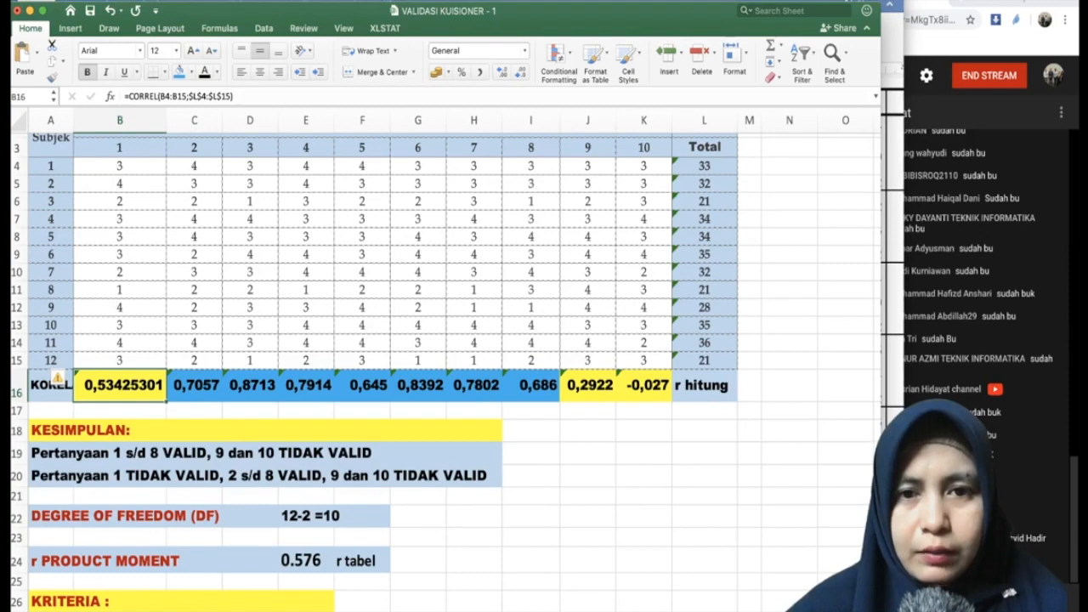
{"action": "scroll", "coordinate": [267, 492], "scroll_direction": "down", "scroll_amount": 1}
{"action": "scroll", "coordinate": [267, 491], "scroll_direction": "down", "scroll_amount": 6}
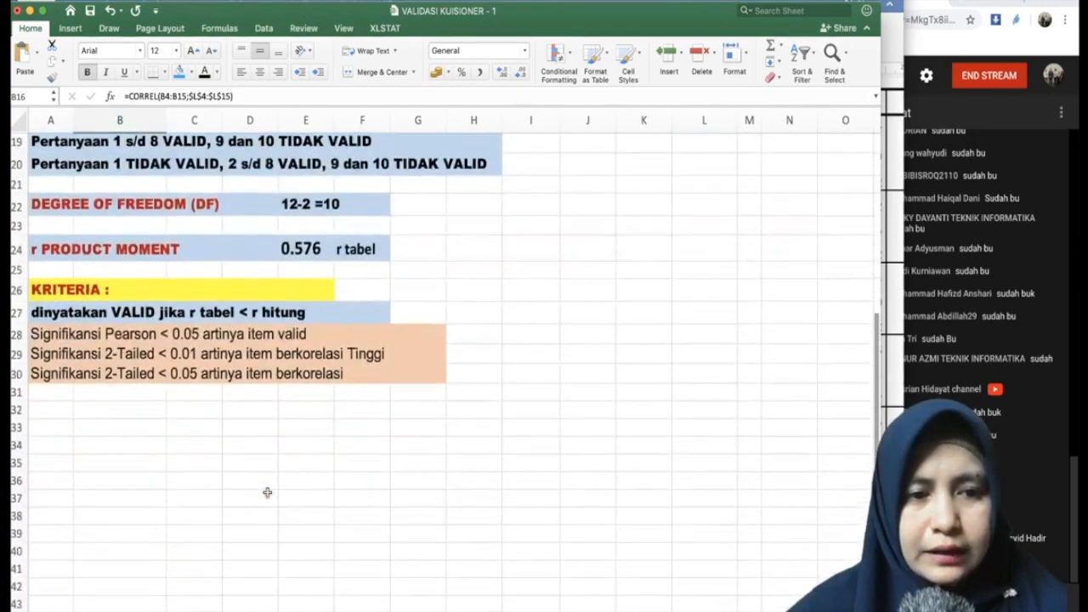
{"action": "scroll", "coordinate": [267, 491], "scroll_direction": "up", "scroll_amount": 1}
{"action": "scroll", "coordinate": [267, 492], "scroll_direction": "up", "scroll_amount": 1}
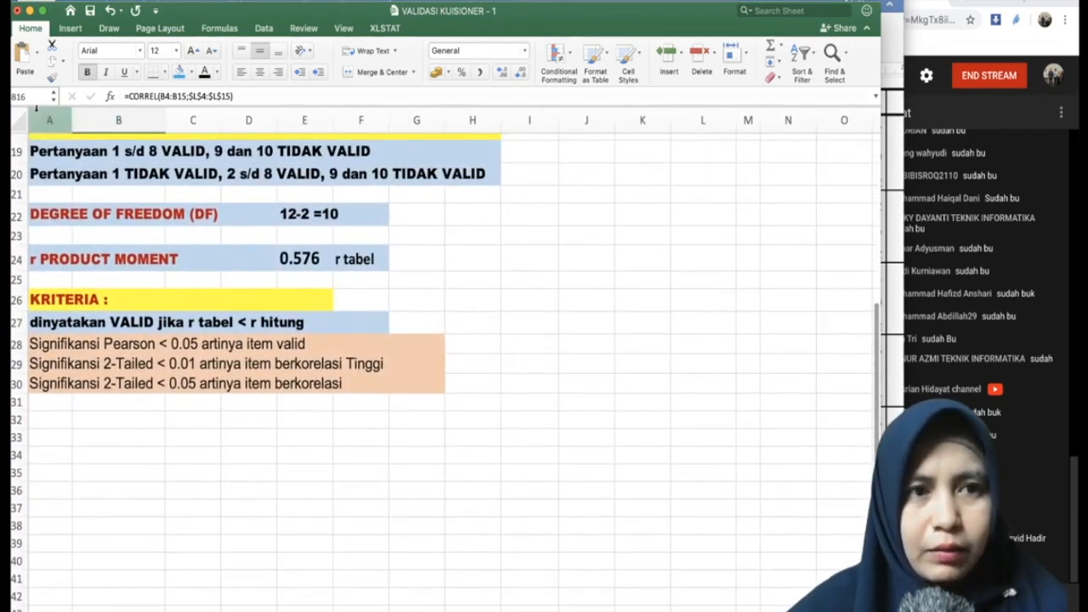
{"action": "left_click", "coordinate": [39, 31]}
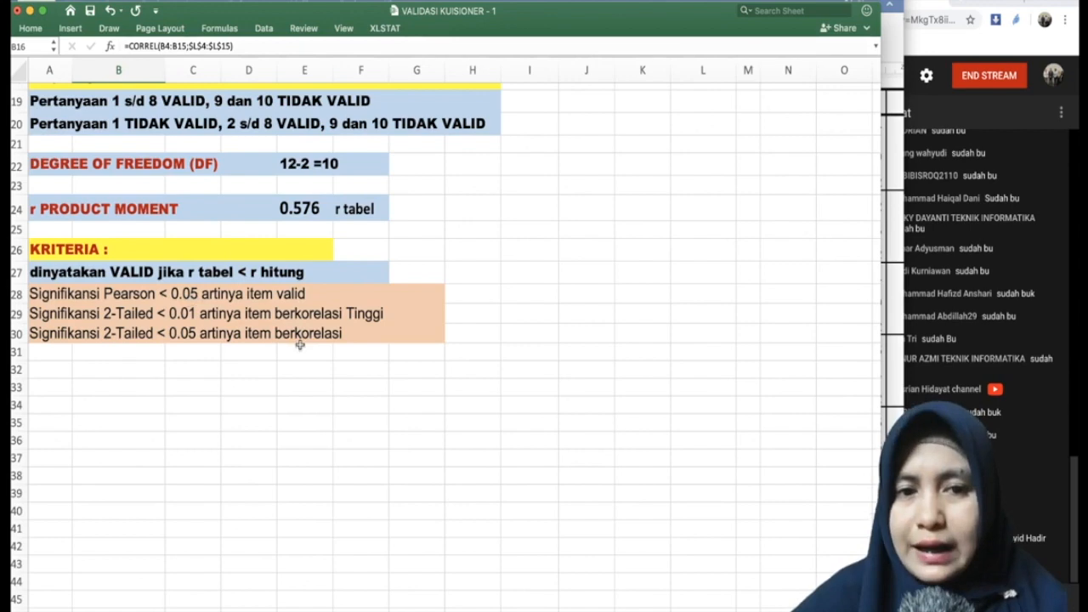
{"action": "scroll", "coordinate": [68, 317], "scroll_direction": "up", "scroll_amount": 10}
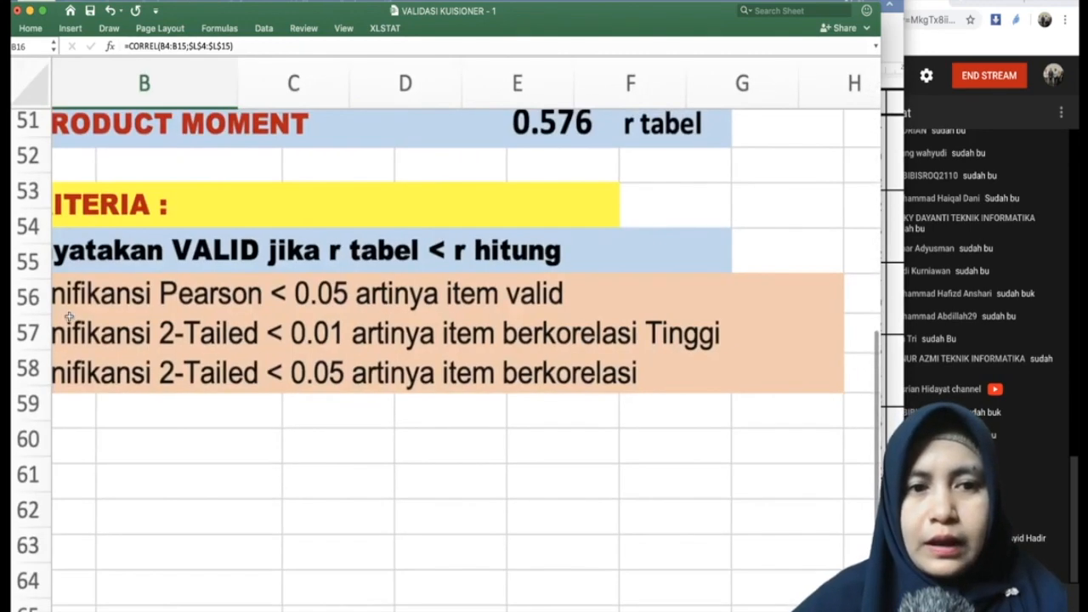
{"action": "scroll", "coordinate": [68, 318], "scroll_direction": "left", "scroll_amount": 2}
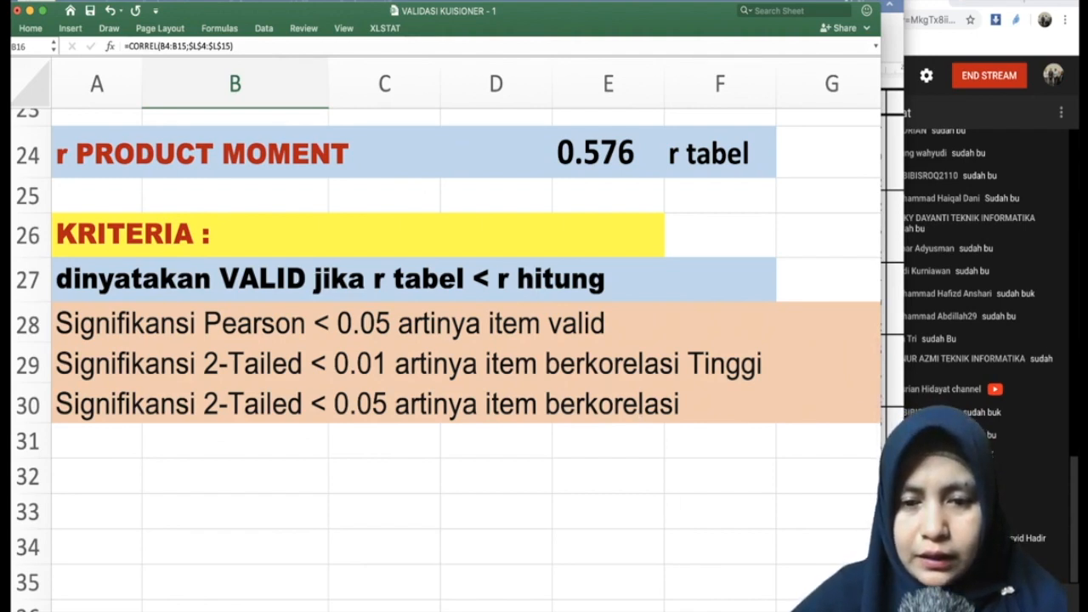
Step: Return to the Word document and examine the Correlations table from the X1–X2 significance value down to the TOTAL row
{"action": "key", "text": "super+Tab"}
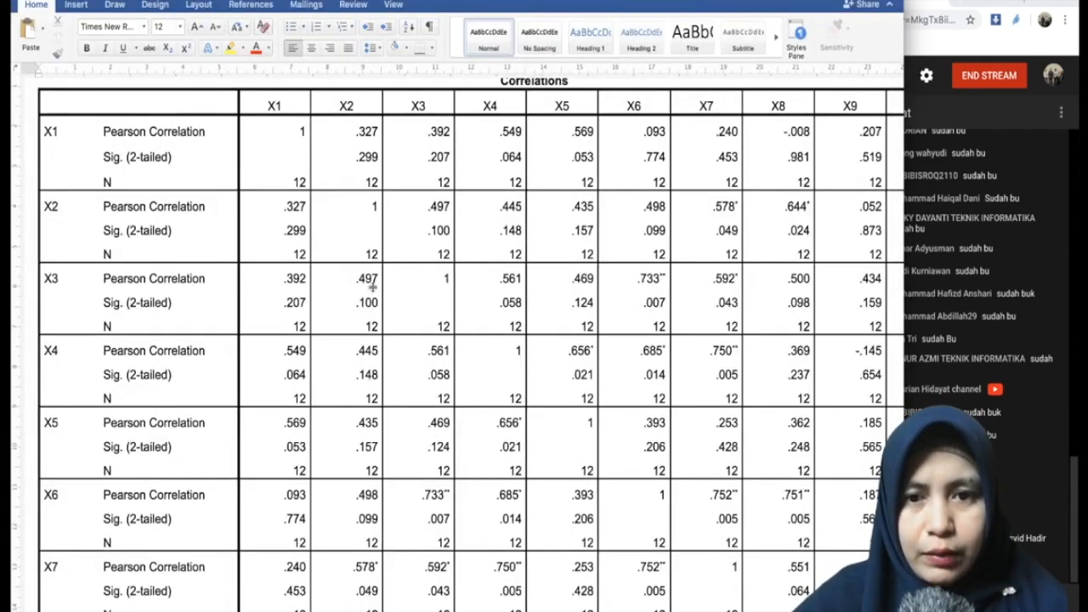
{"action": "scroll", "coordinate": [372, 287], "scroll_direction": "up", "scroll_amount": 1}
{"action": "scroll", "coordinate": [373, 287], "scroll_direction": "right", "scroll_amount": 1}
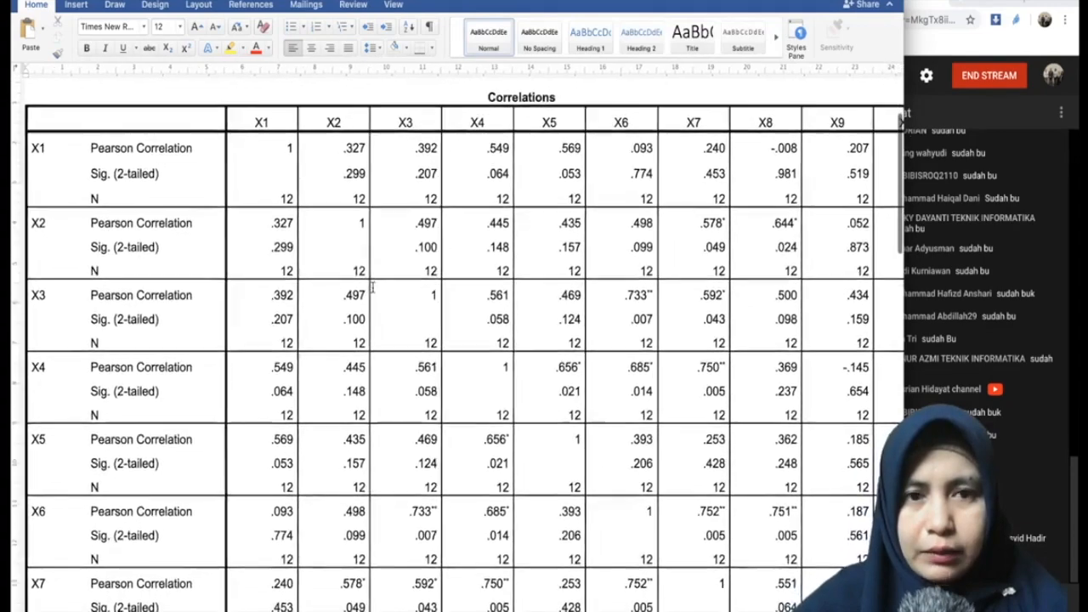
{"action": "scroll", "coordinate": [373, 288], "scroll_direction": "down", "scroll_amount": 2}
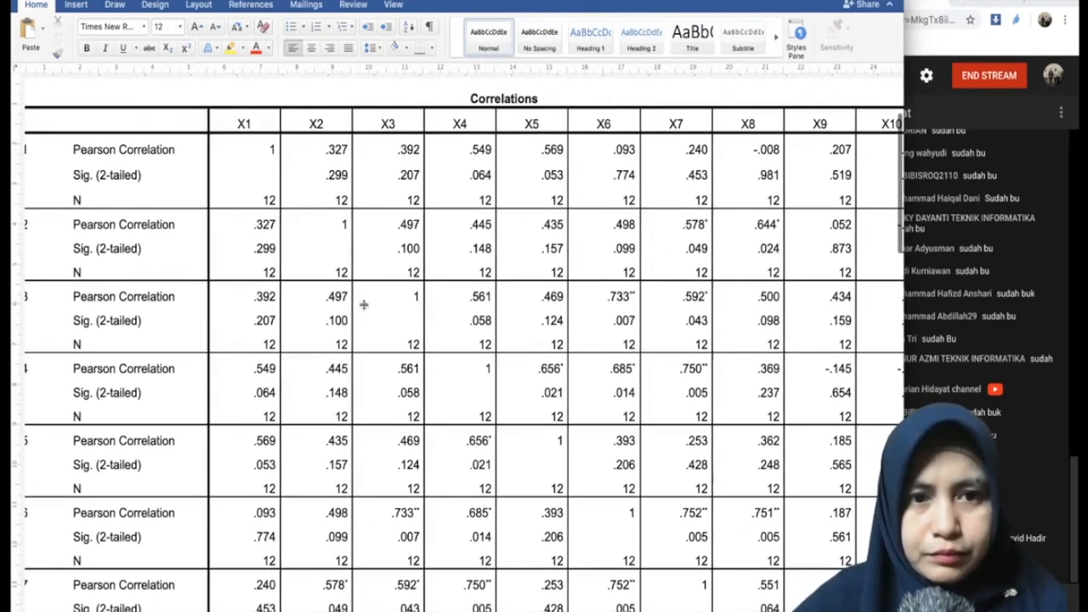
{"action": "scroll", "coordinate": [364, 304], "scroll_direction": "down", "scroll_amount": 3}
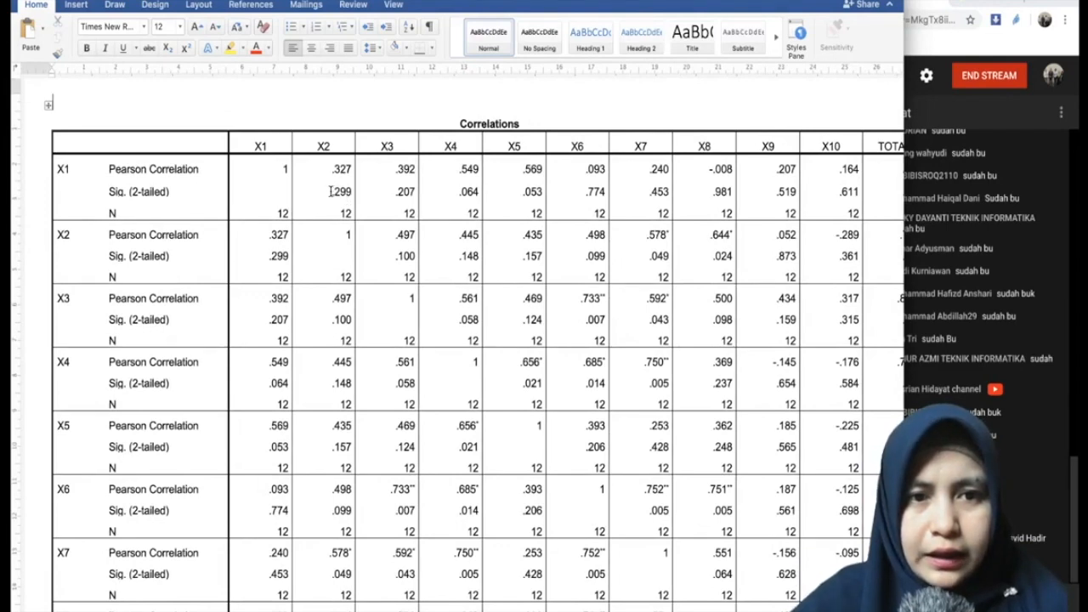
{"action": "left_click_drag", "start_coordinate": [331, 191], "coordinate": [341, 194]}
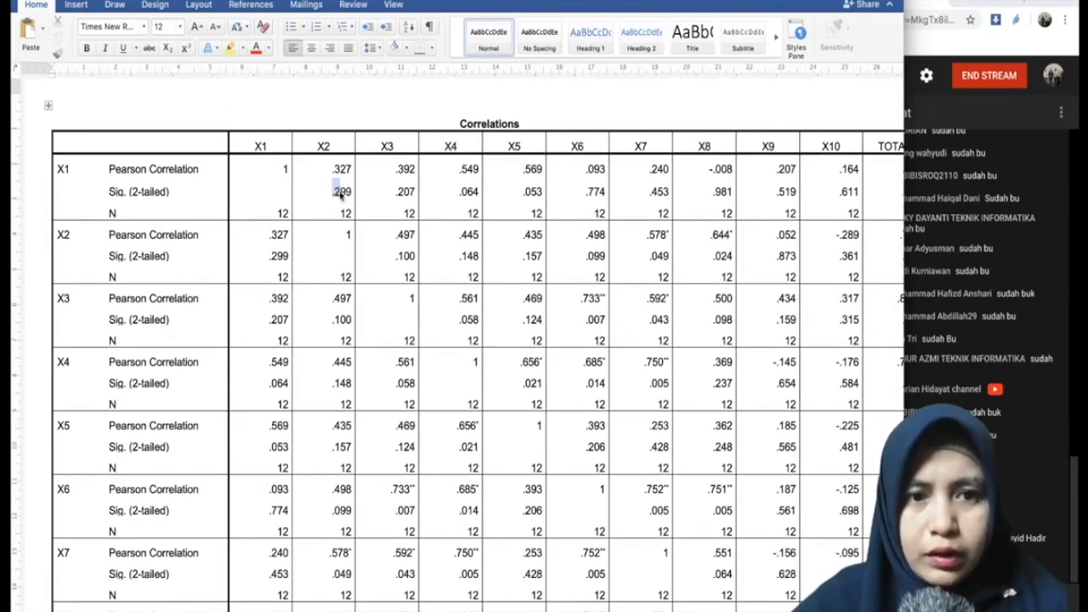
{"action": "scroll", "coordinate": [341, 192], "scroll_direction": "down", "scroll_amount": 1}
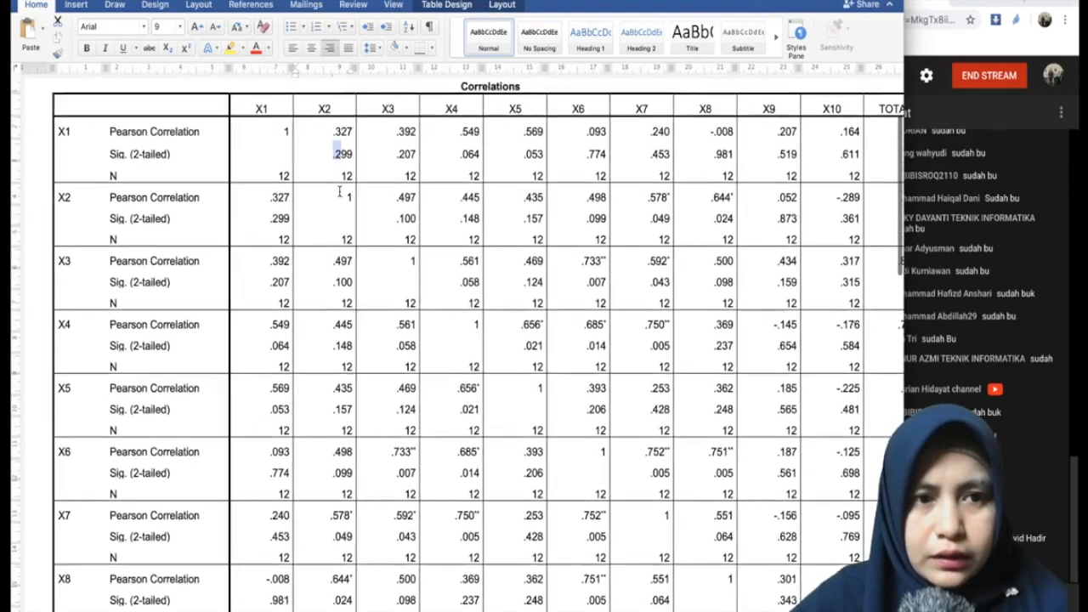
{"action": "scroll", "coordinate": [340, 193], "scroll_direction": "up", "scroll_amount": 1}
{"action": "scroll", "coordinate": [340, 193], "scroll_direction": "right", "scroll_amount": 1}
{"action": "scroll", "coordinate": [338, 192], "scroll_direction": "down", "scroll_amount": 12}
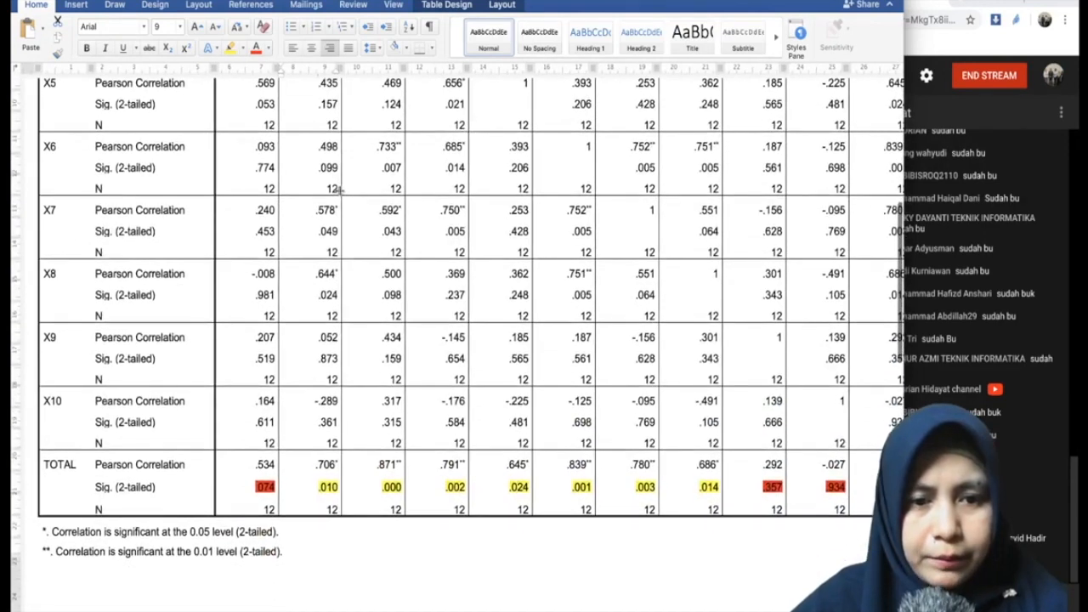
{"action": "scroll", "coordinate": [297, 510], "scroll_direction": "down", "scroll_amount": 4}
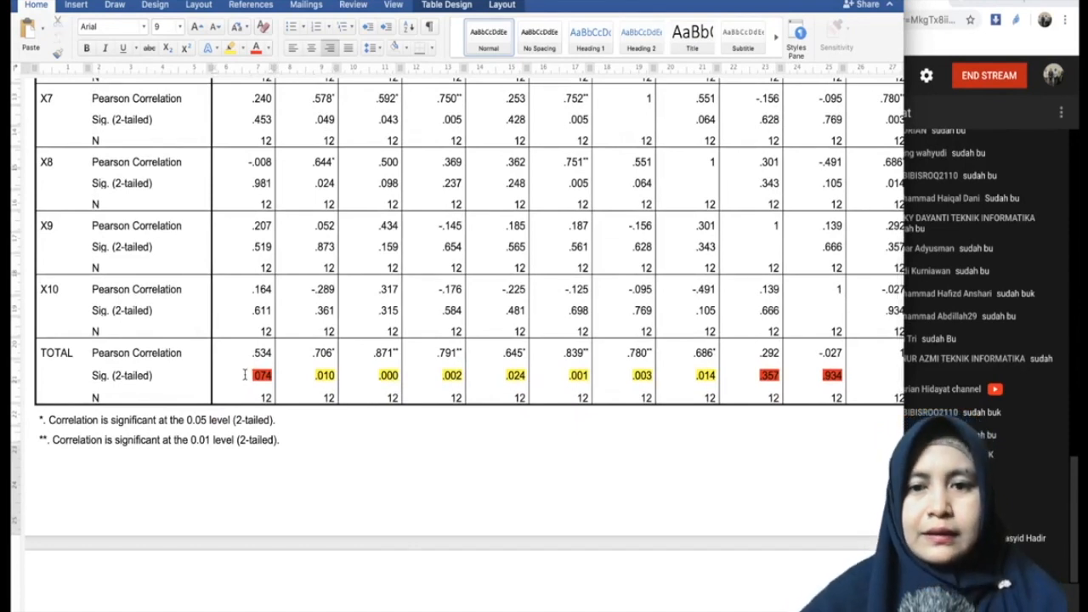
Step: Select the X1 significance value in the TOTAL row and examine it enlarged alongside the significance-level footnotes
{"action": "left_click_drag", "start_coordinate": [247, 375], "coordinate": [273, 380]}
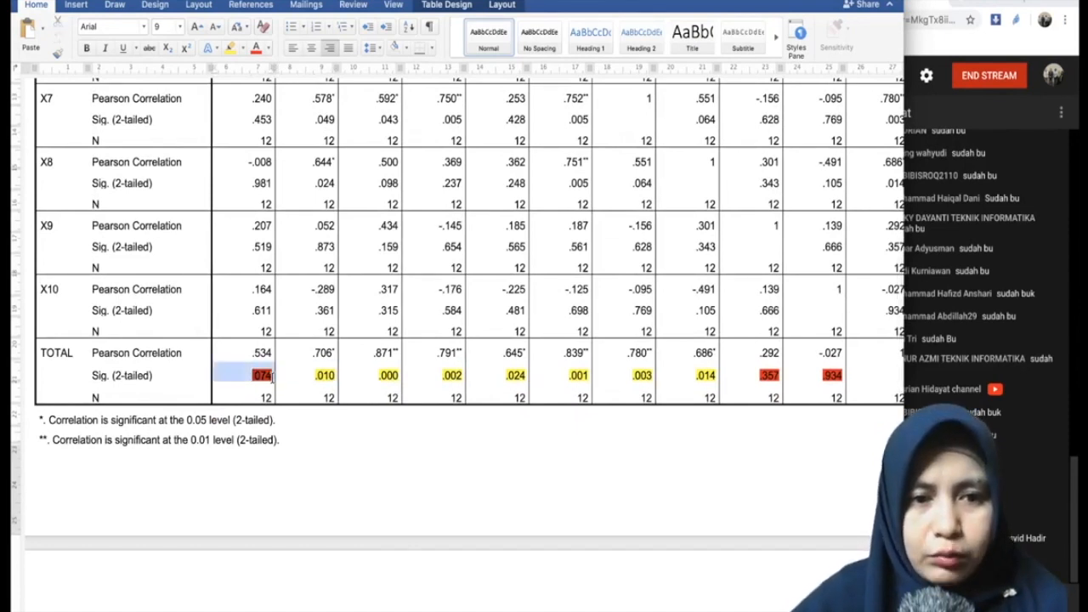
{"action": "left_click", "coordinate": [271, 378]}
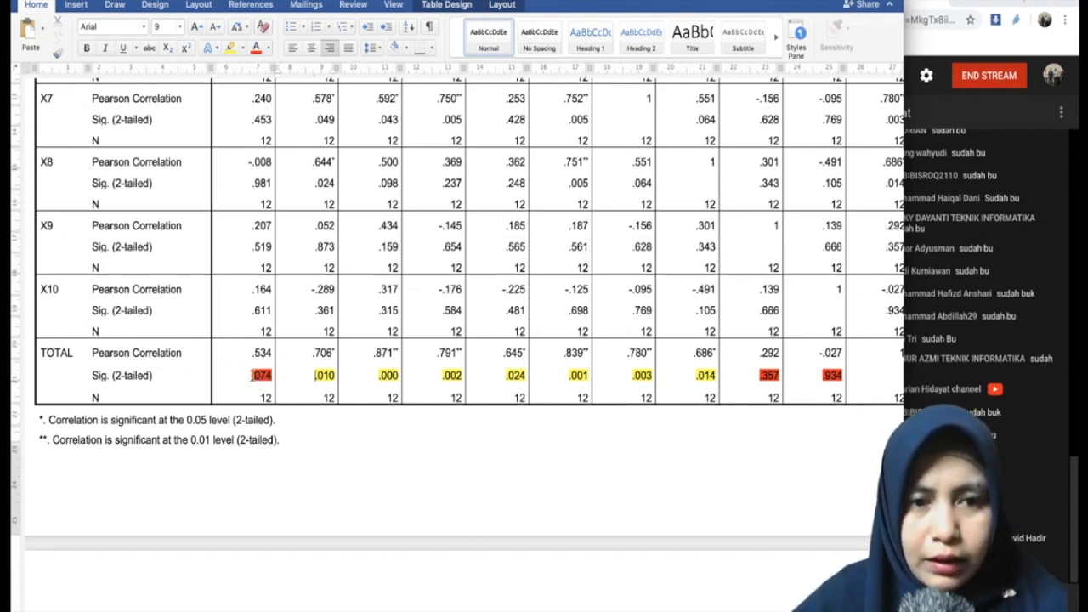
{"action": "double_click", "coordinate": [263, 375]}
{"action": "scroll", "coordinate": [272, 375], "scroll_direction": "up", "scroll_amount": 5, "text": "ctrl"}
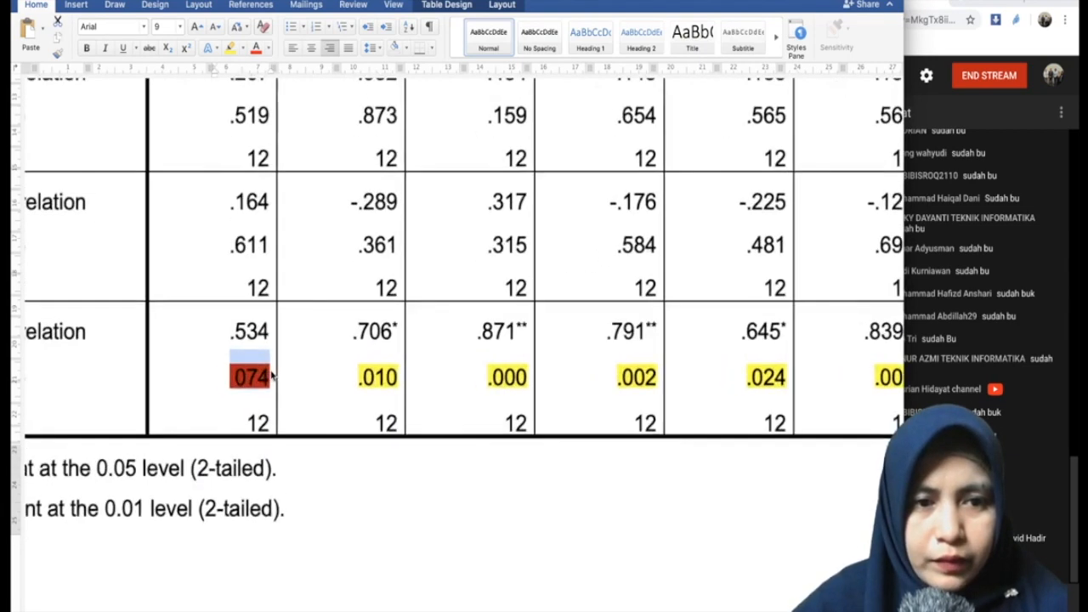
{"action": "scroll", "coordinate": [272, 376], "scroll_direction": "down", "scroll_amount": 5, "text": "ctrl"}
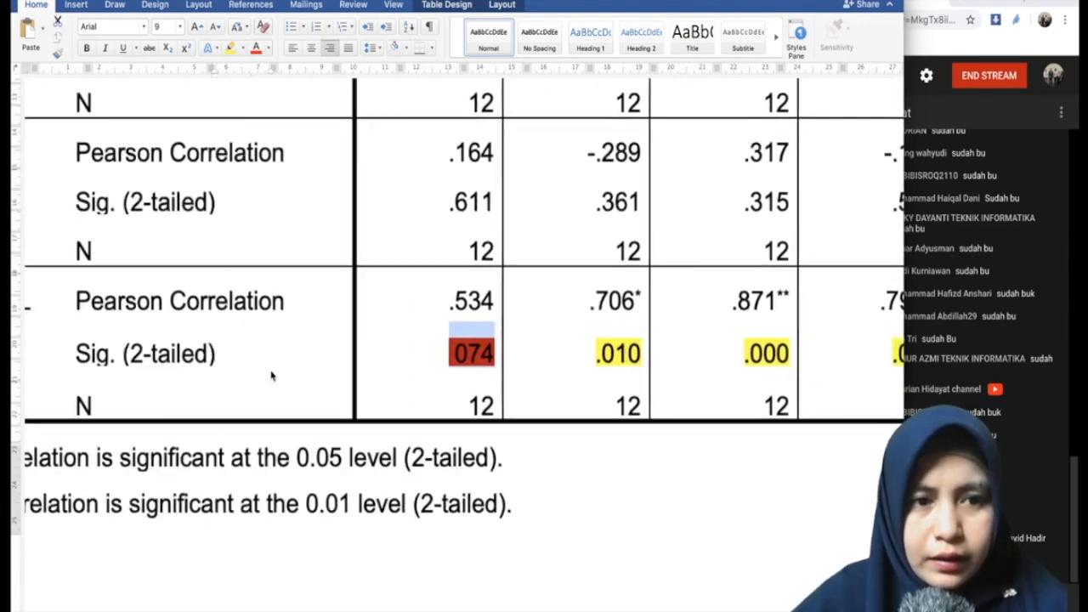
{"action": "scroll", "coordinate": [289, 378], "scroll_direction": "left", "scroll_amount": 2}
{"action": "scroll", "coordinate": [289, 378], "scroll_direction": "up", "scroll_amount": 1}
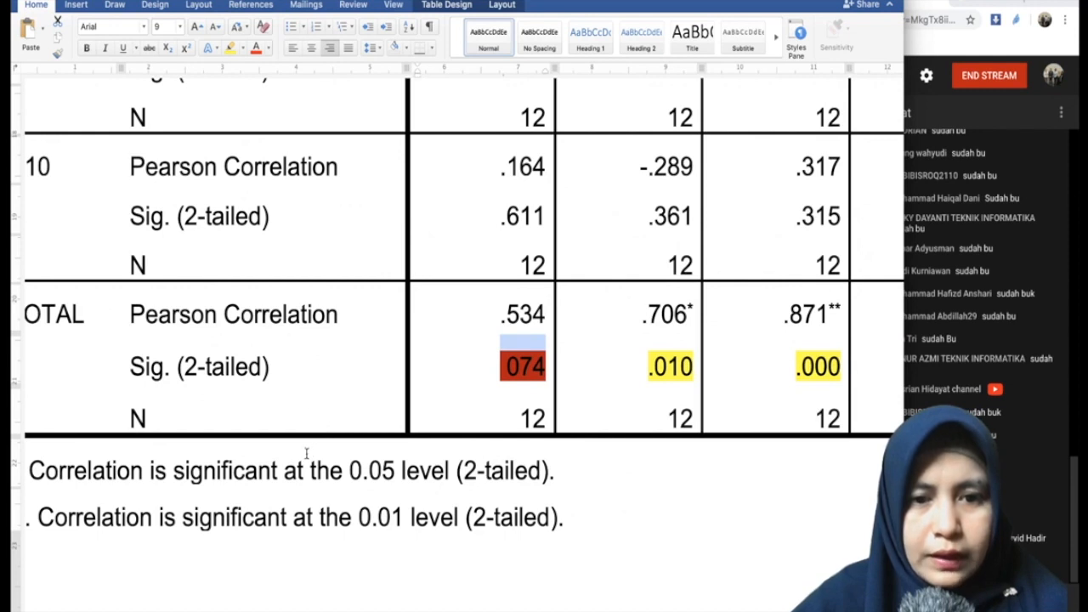
Step: Change the font colour of the X1 significance value in the TOTAL row to white
{"action": "left_click", "coordinate": [267, 50]}
{"action": "left_click", "coordinate": [258, 110]}
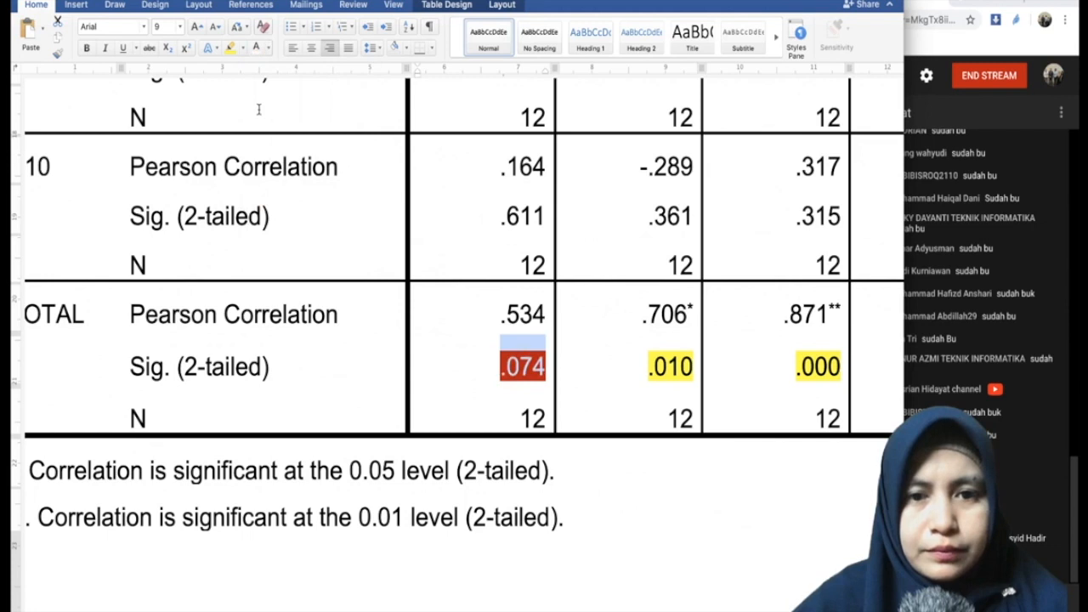
{"action": "left_click", "coordinate": [243, 49]}
{"action": "left_click", "coordinate": [247, 77]}
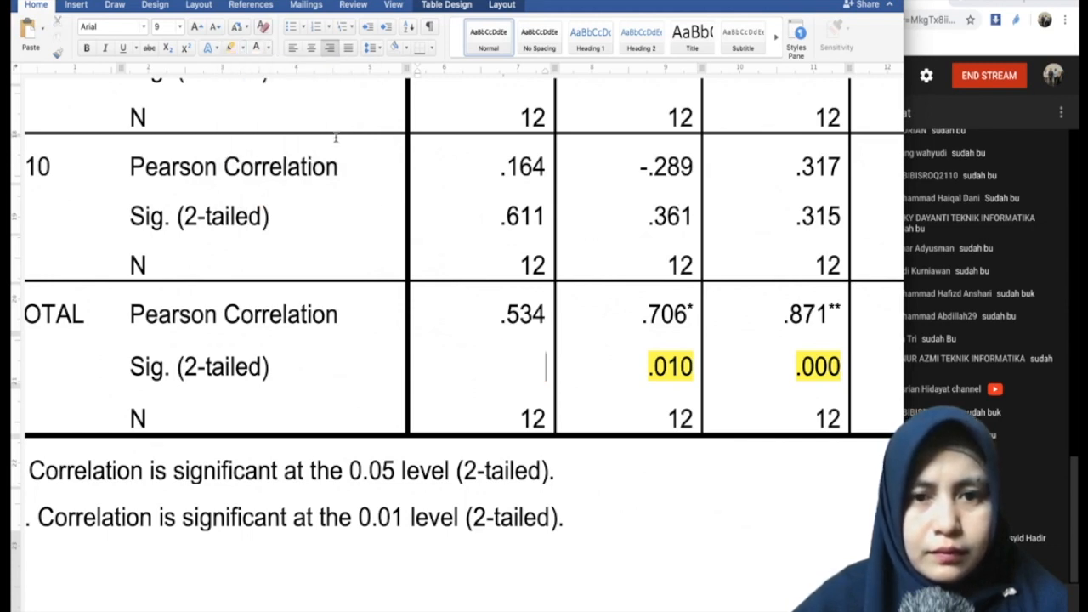
{"action": "key", "text": "super+z"}
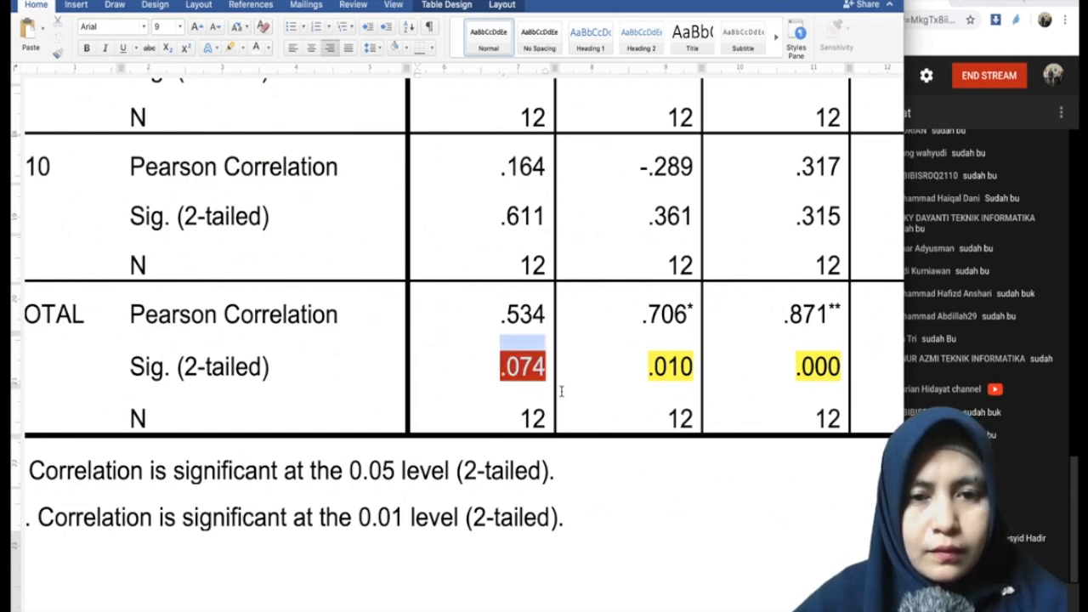
{"action": "left_click", "coordinate": [544, 394]}
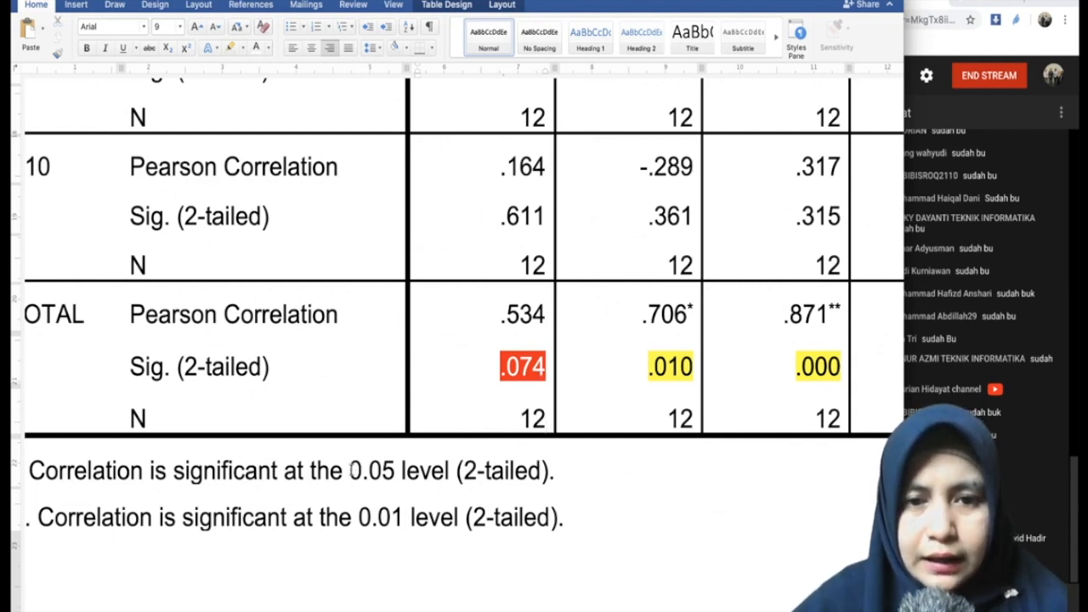
Step: Select the 0.05 level in the footnote and compare it with the TOTAL row significance values for X1 to X5
{"action": "double_click", "coordinate": [352, 471]}
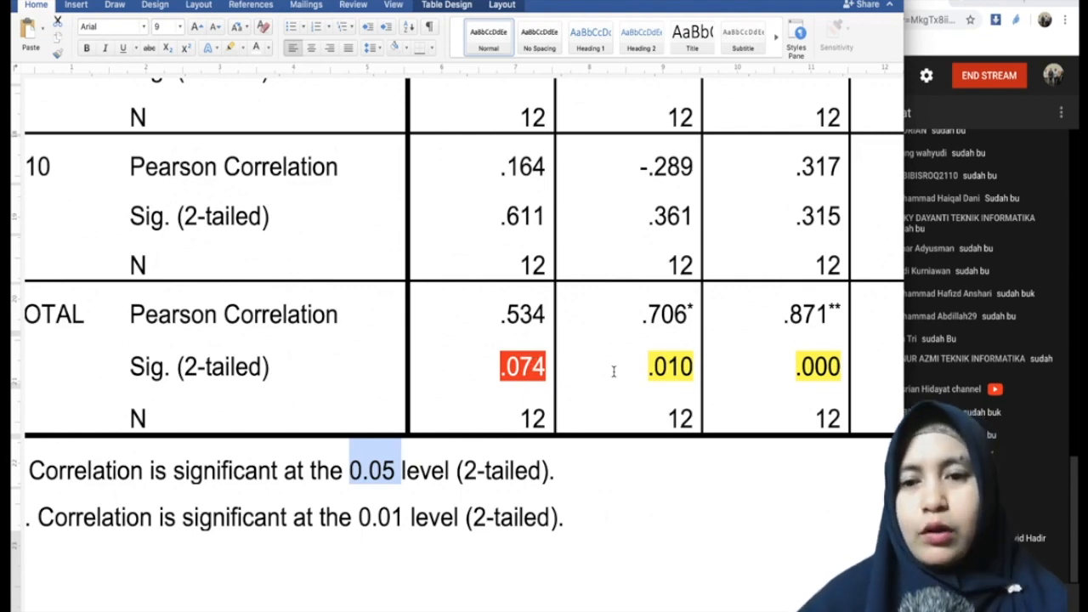
{"action": "scroll", "coordinate": [613, 372], "scroll_direction": "right", "scroll_amount": 4}
{"action": "scroll", "coordinate": [613, 372], "scroll_direction": "down", "scroll_amount": 1}
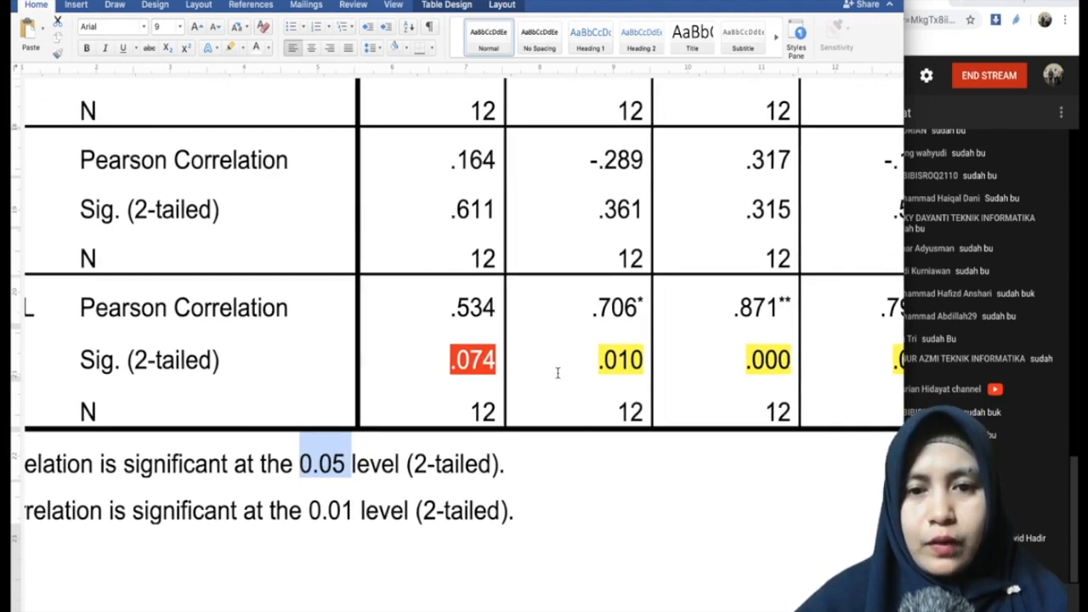
{"action": "scroll", "coordinate": [558, 372], "scroll_direction": "up", "scroll_amount": 1}
{"action": "scroll", "coordinate": [558, 372], "scroll_direction": "right", "scroll_amount": 2}
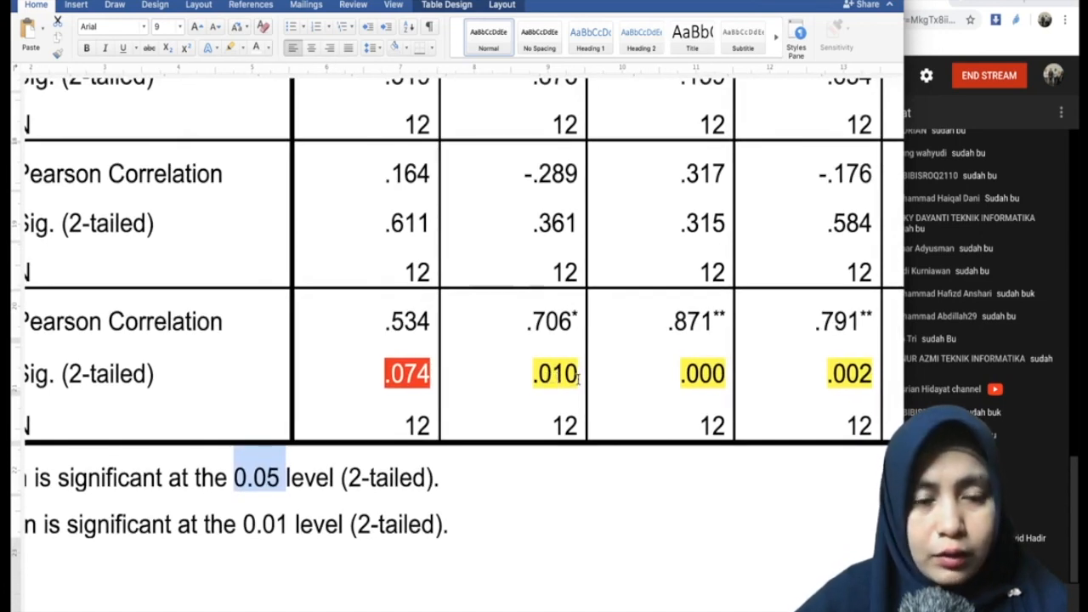
{"action": "scroll", "coordinate": [577, 377], "scroll_direction": "right", "scroll_amount": 1}
{"action": "scroll", "coordinate": [578, 377], "scroll_direction": "down", "scroll_amount": 1}
{"action": "scroll", "coordinate": [577, 377], "scroll_direction": "right", "scroll_amount": 4}
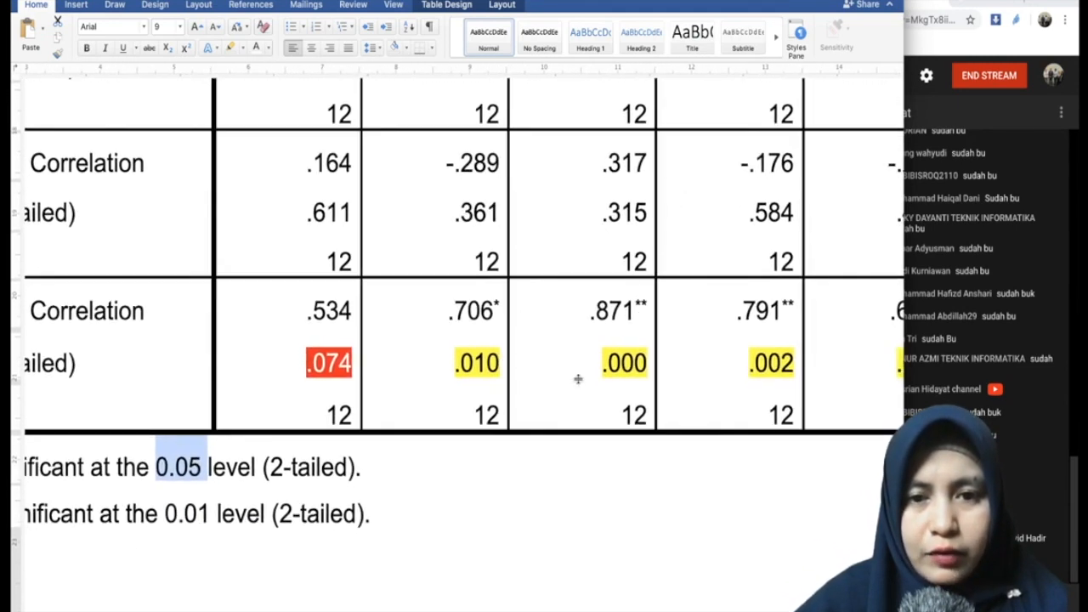
{"action": "scroll", "coordinate": [577, 379], "scroll_direction": "up", "scroll_amount": 1}
{"action": "scroll", "coordinate": [578, 379], "scroll_direction": "right", "scroll_amount": 5}
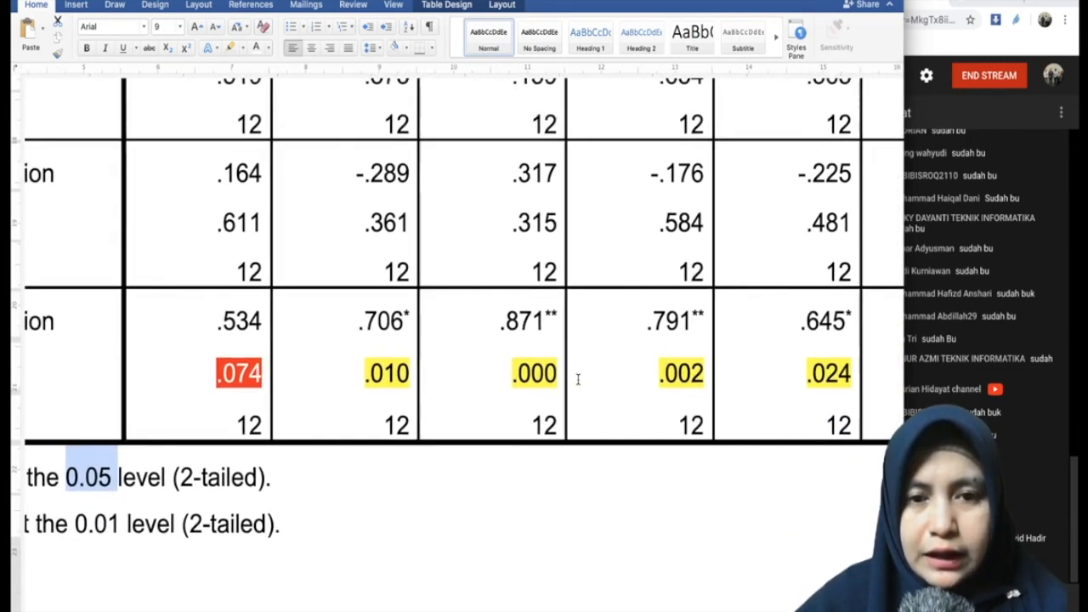
{"action": "scroll", "coordinate": [578, 379], "scroll_direction": "right", "scroll_amount": 2}
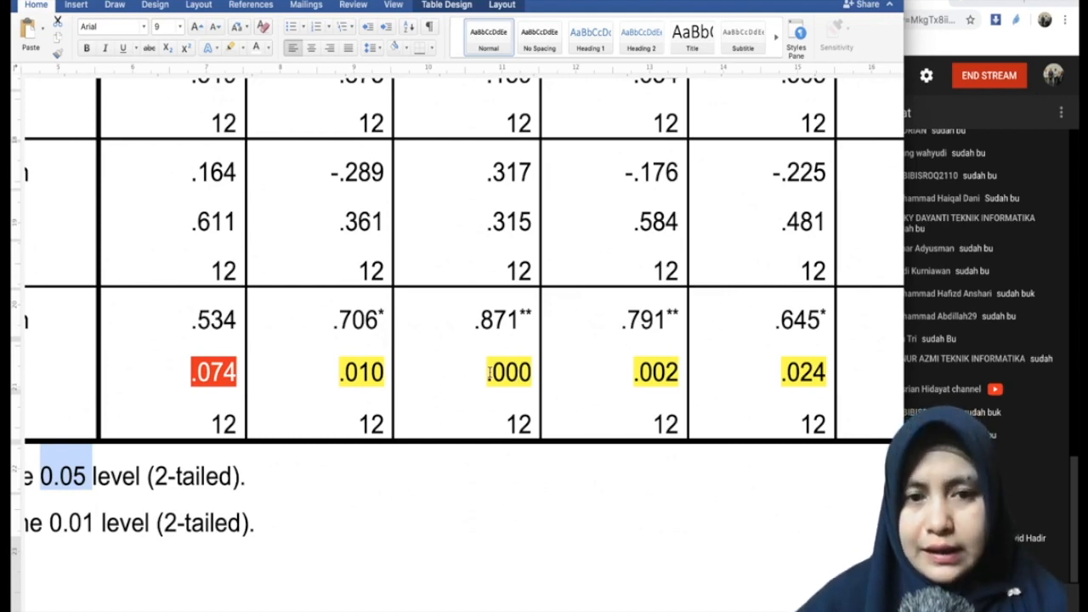
Step: Examine the remaining significance values in the TOTAL row, from X6 to X10, against the 0.05 level
{"action": "scroll", "coordinate": [490, 372], "scroll_direction": "right", "scroll_amount": 5}
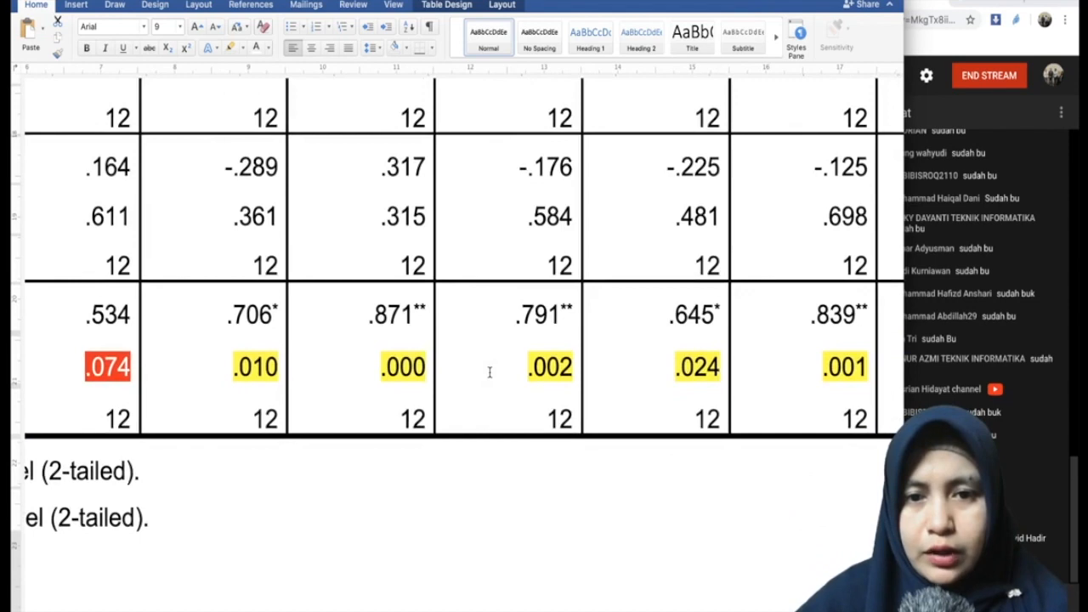
{"action": "scroll", "coordinate": [489, 372], "scroll_direction": "right", "scroll_amount": 2}
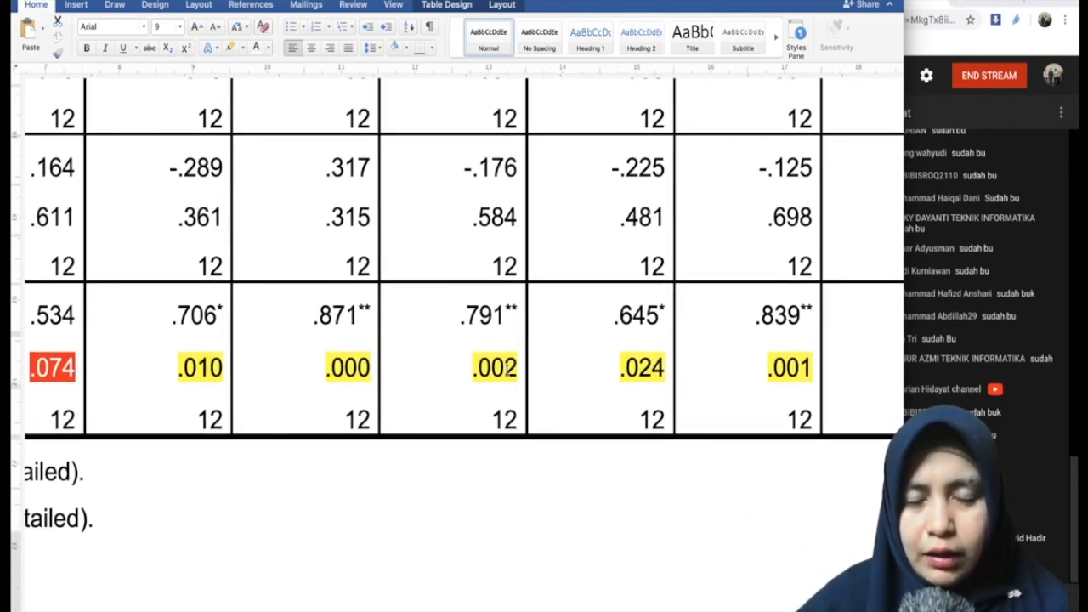
{"action": "scroll", "coordinate": [653, 380], "scroll_direction": "right", "scroll_amount": 3}
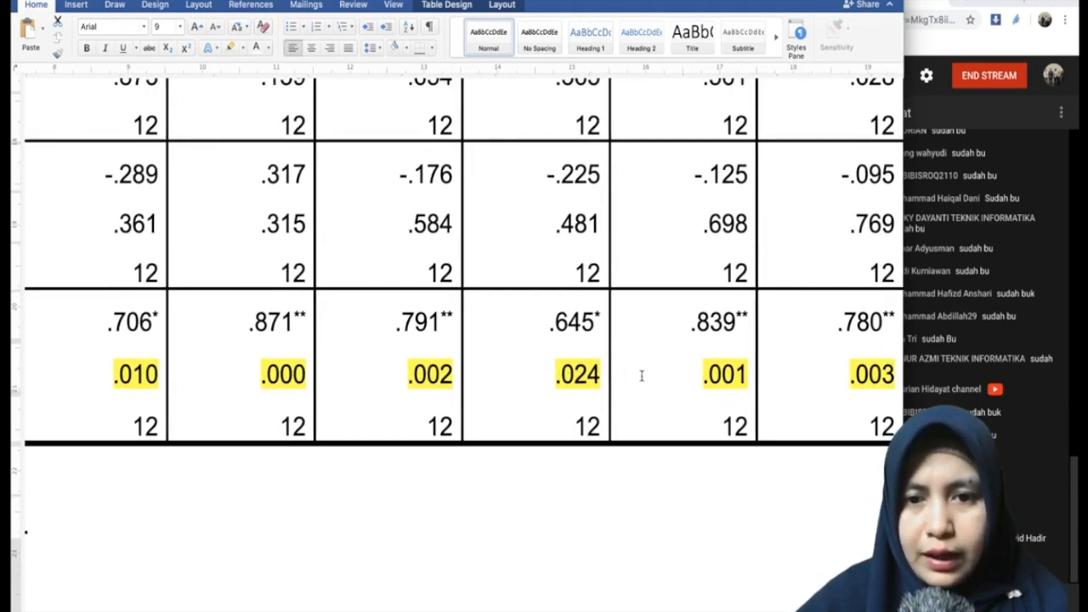
{"action": "scroll", "coordinate": [639, 377], "scroll_direction": "right", "scroll_amount": 5}
{"action": "scroll", "coordinate": [642, 374], "scroll_direction": "right", "scroll_amount": 9}
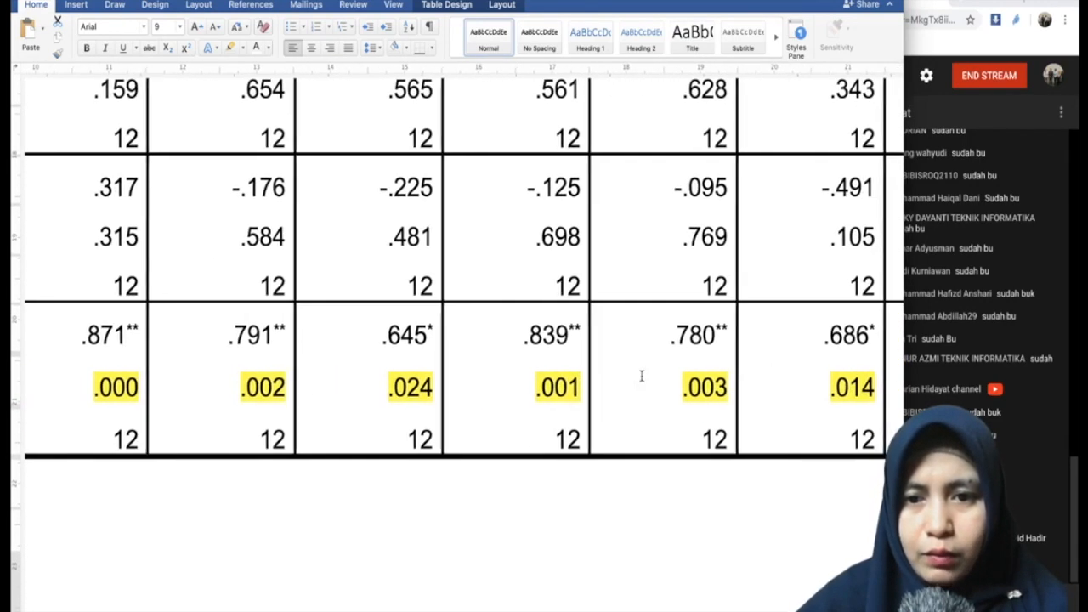
{"action": "scroll", "coordinate": [642, 376], "scroll_direction": "right", "scroll_amount": 6}
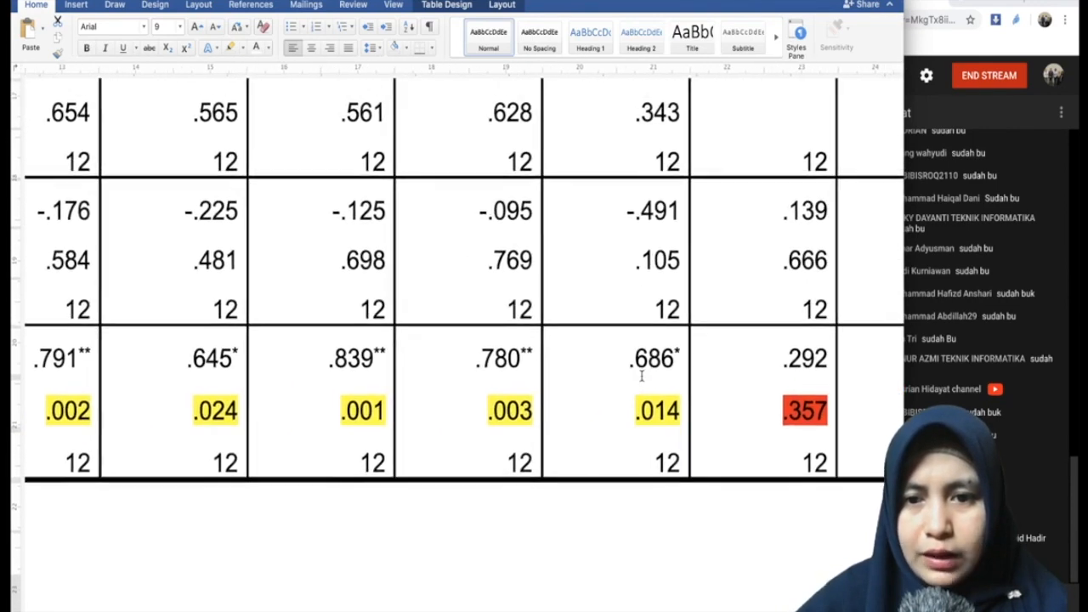
{"action": "scroll", "coordinate": [641, 375], "scroll_direction": "right", "scroll_amount": 4}
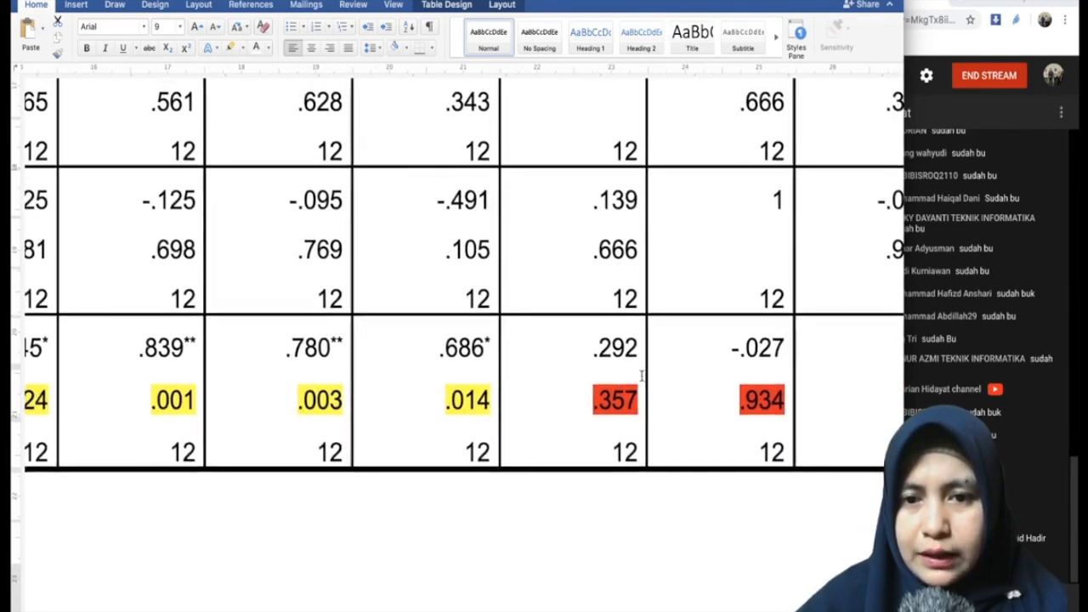
{"action": "scroll", "coordinate": [641, 375], "scroll_direction": "down", "scroll_amount": 6}
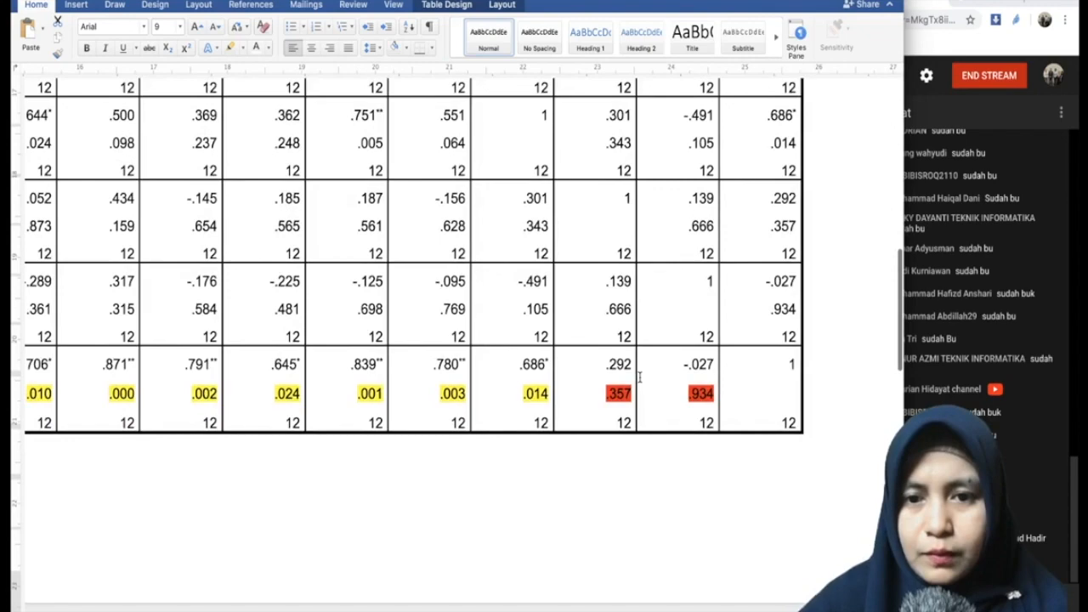
Step: Review the whole Correlations table and recheck the highlighted TOTAL row significance values from X10 back to X1
{"action": "scroll", "coordinate": [694, 348], "scroll_direction": "up", "scroll_amount": 8}
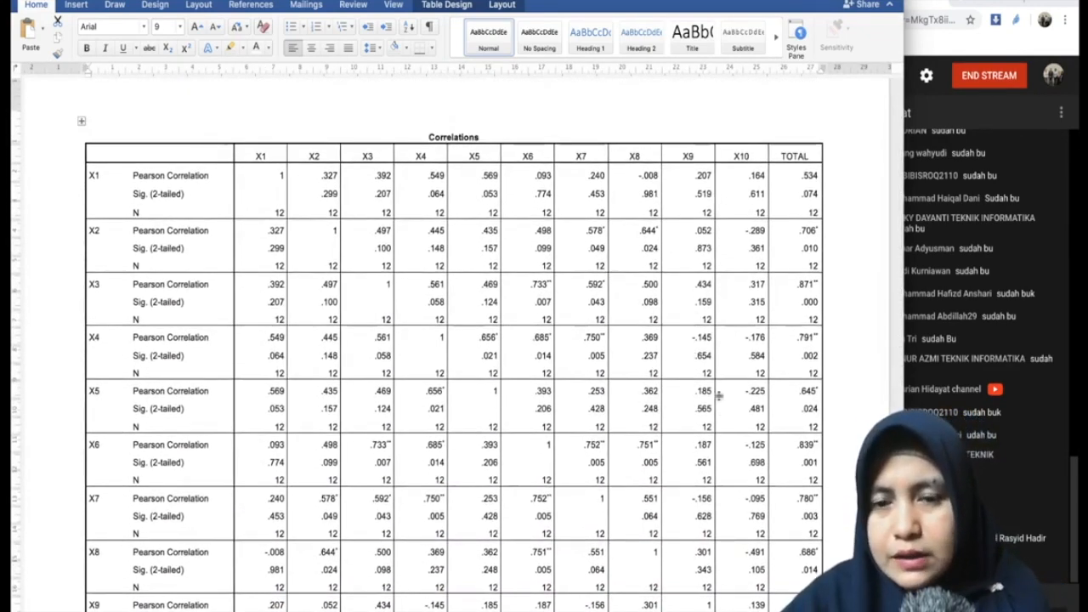
{"action": "scroll", "coordinate": [695, 349], "scroll_direction": "down", "scroll_amount": 7}
{"action": "scroll", "coordinate": [721, 410], "scroll_direction": "up", "scroll_amount": 1}
{"action": "scroll", "coordinate": [721, 404], "scroll_direction": "down", "scroll_amount": 2}
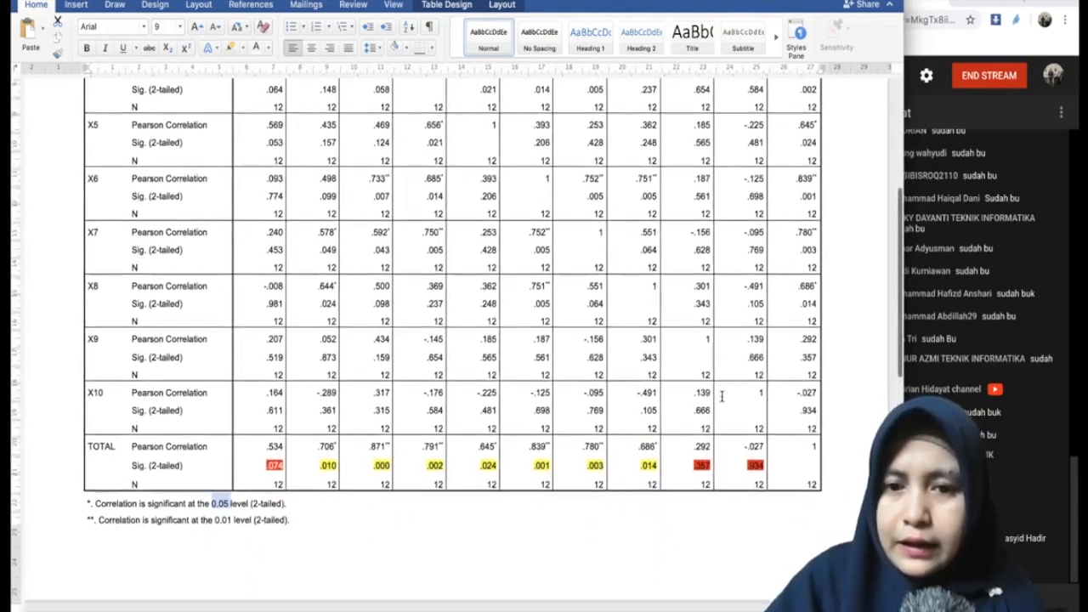
{"action": "scroll", "coordinate": [721, 396], "scroll_direction": "up", "scroll_amount": 3, "text": "ctrl"}
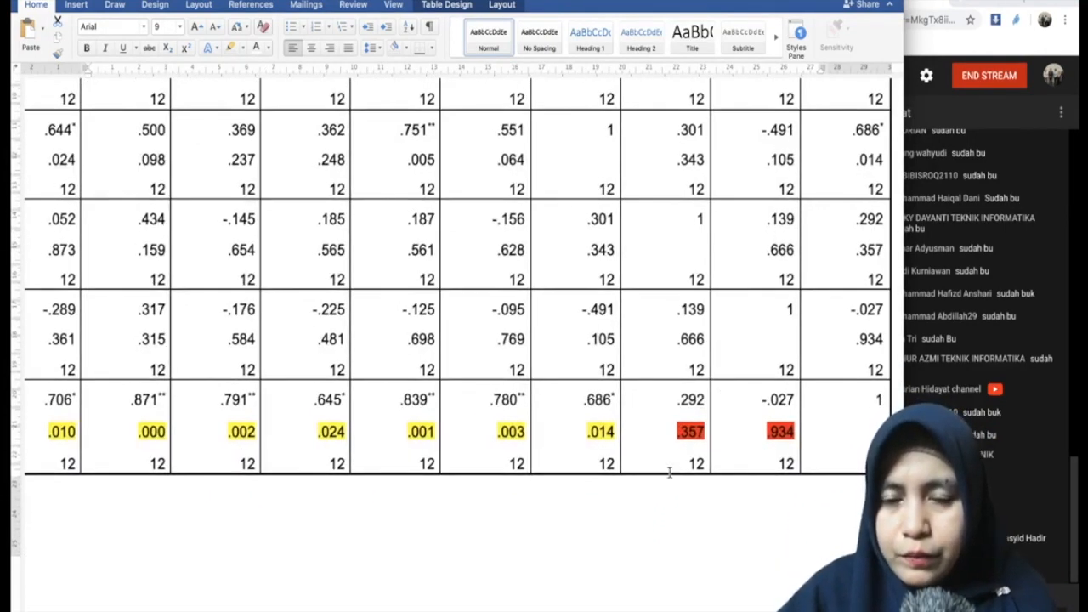
{"action": "scroll", "coordinate": [669, 473], "scroll_direction": "up", "scroll_amount": 1, "text": "ctrl"}
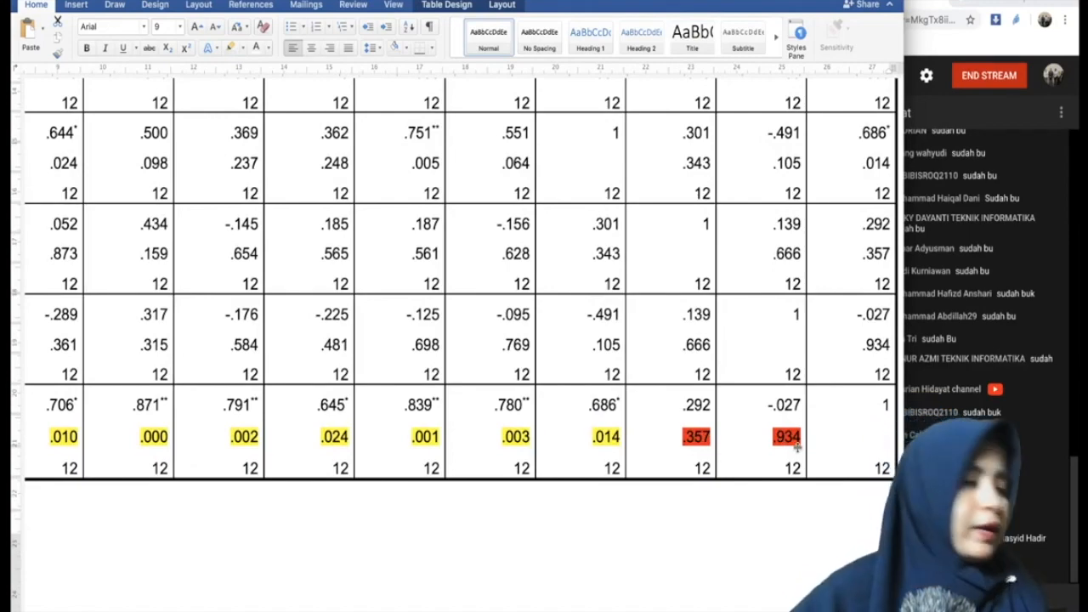
{"action": "scroll", "coordinate": [251, 444], "scroll_direction": "left", "scroll_amount": 2}
{"action": "scroll", "coordinate": [250, 445], "scroll_direction": "left", "scroll_amount": 15}
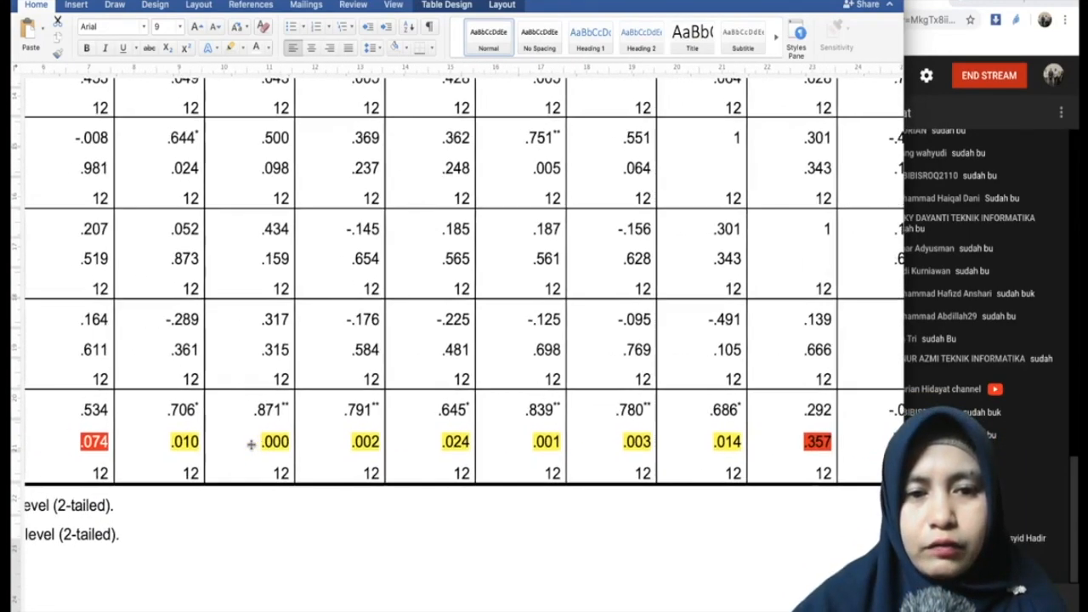
{"action": "scroll", "coordinate": [251, 444], "scroll_direction": "left", "scroll_amount": 3}
{"action": "scroll", "coordinate": [251, 445], "scroll_direction": "up", "scroll_amount": 3}
{"action": "scroll", "coordinate": [251, 445], "scroll_direction": "right", "scroll_amount": 3}
{"action": "scroll", "coordinate": [251, 445], "scroll_direction": "down", "scroll_amount": 2}
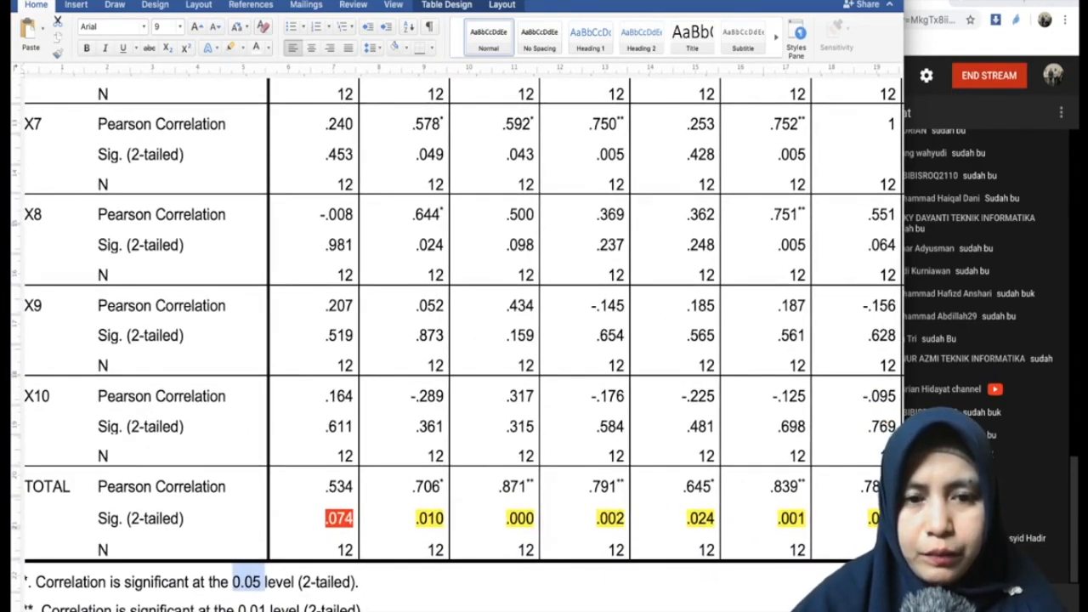
Step: Switch to the Excel workbook VALIDASI KUISIONER - 1 and examine the KRITERIA, the KESIMPULAN and the r hitung row
{"action": "key", "text": "super+Tab"}
{"action": "scroll", "coordinate": [342, 467], "scroll_direction": "down", "scroll_amount": 3}
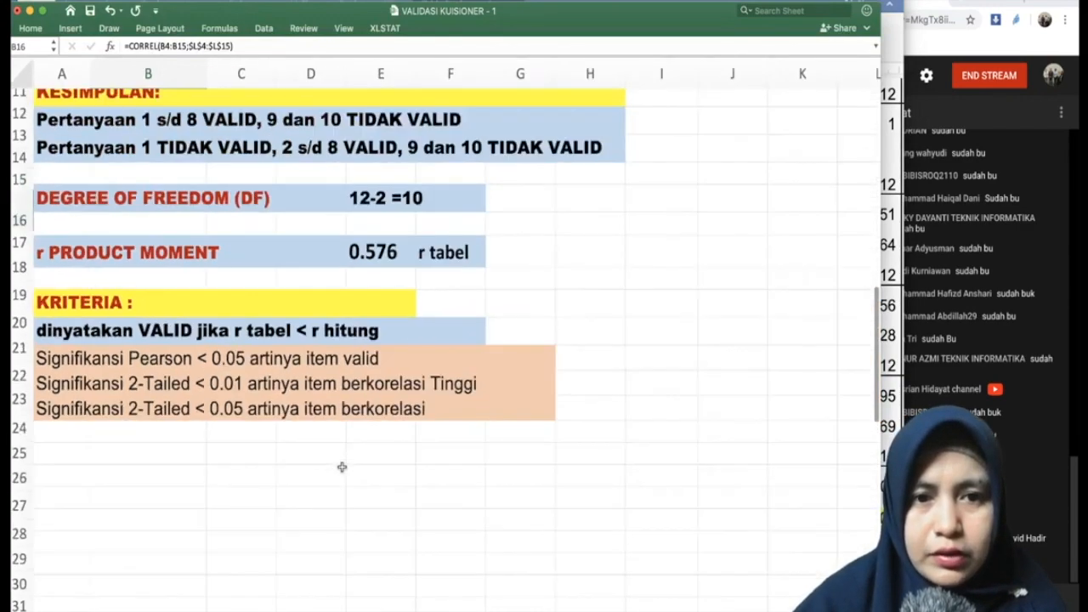
{"action": "scroll", "coordinate": [342, 466], "scroll_direction": "up", "scroll_amount": 8}
{"action": "scroll", "coordinate": [342, 466], "scroll_direction": "down", "scroll_amount": 1}
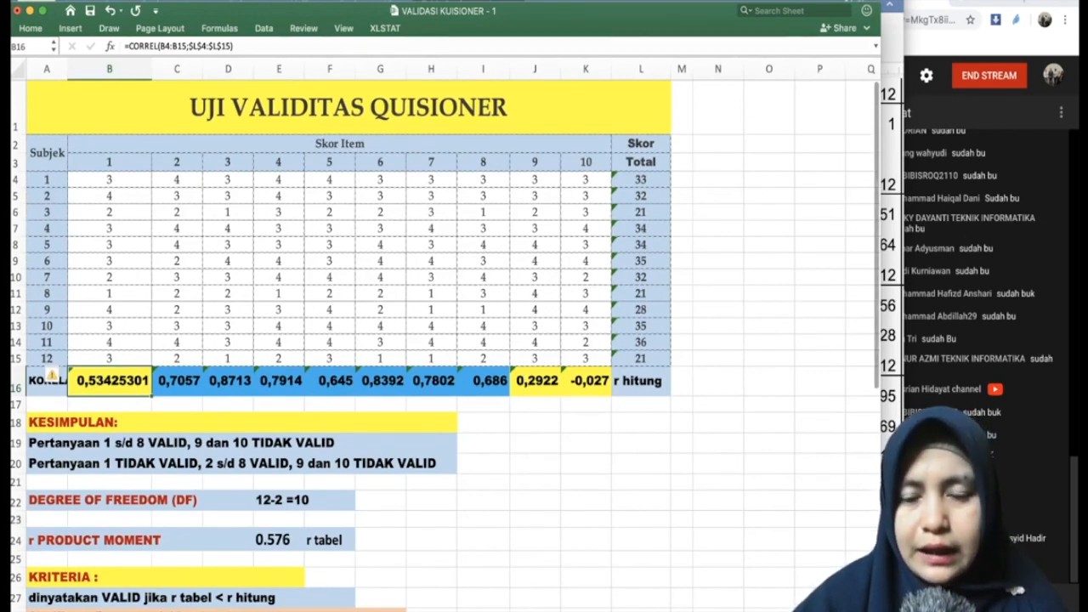
Step: Return to the Word document and add the heading ANALISIS below the 0.01 significance footnote, followed by a blank line
{"action": "key", "text": "super+Tab"}
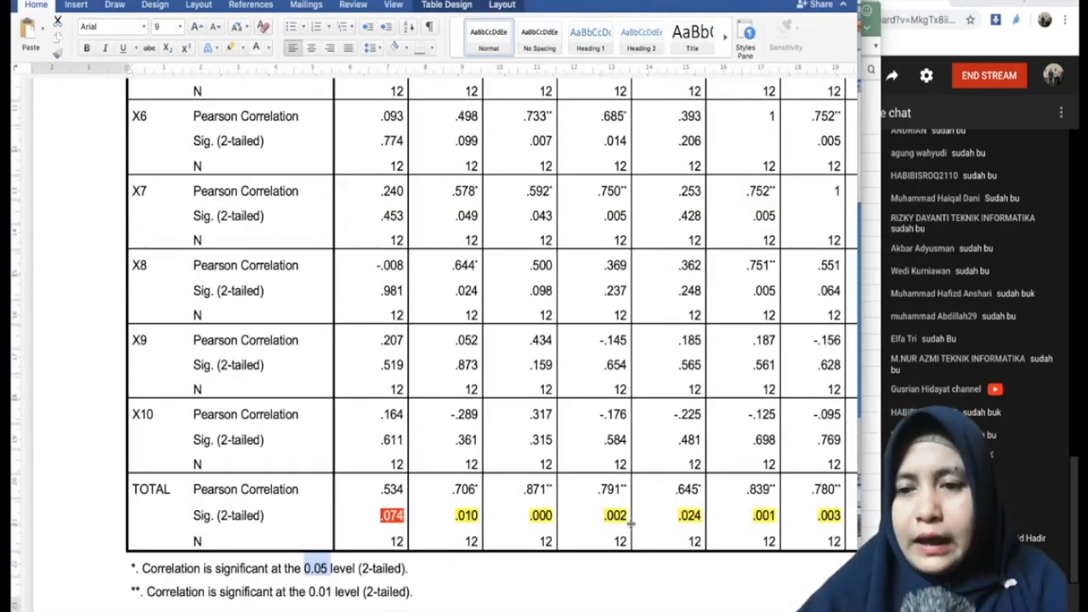
{"action": "left_click", "coordinate": [156, 592]}
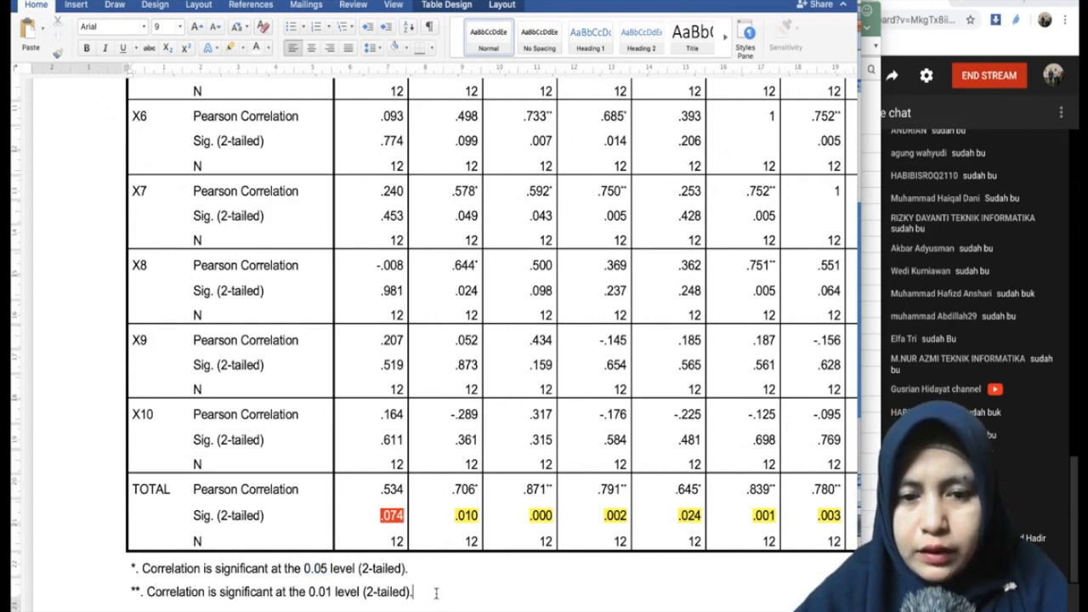
{"action": "key", "text": "Return"}
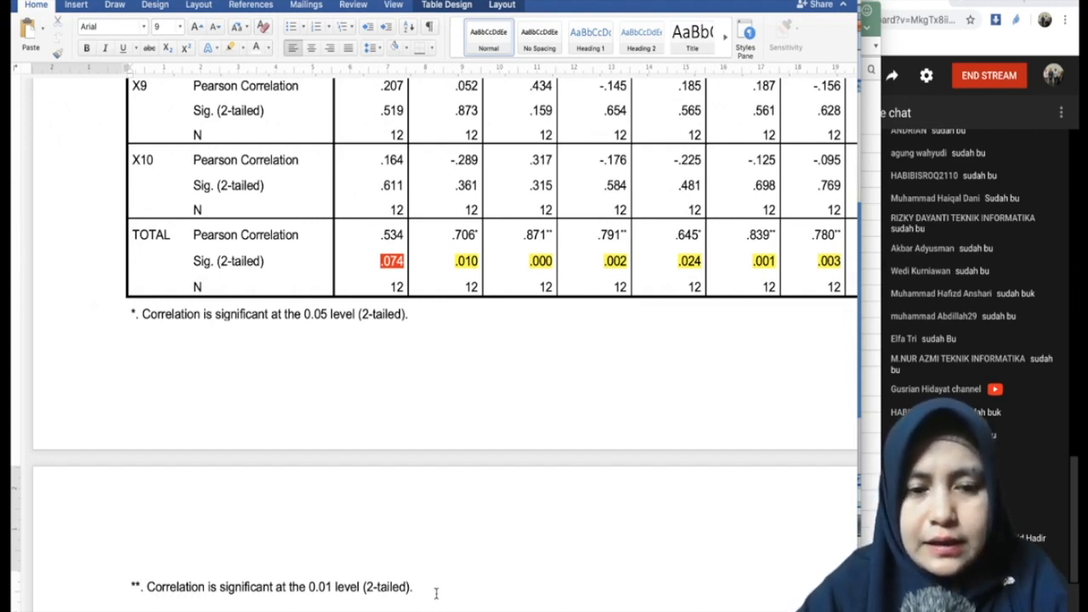
{"action": "scroll", "coordinate": [438, 592], "scroll_direction": "down", "scroll_amount": 1}
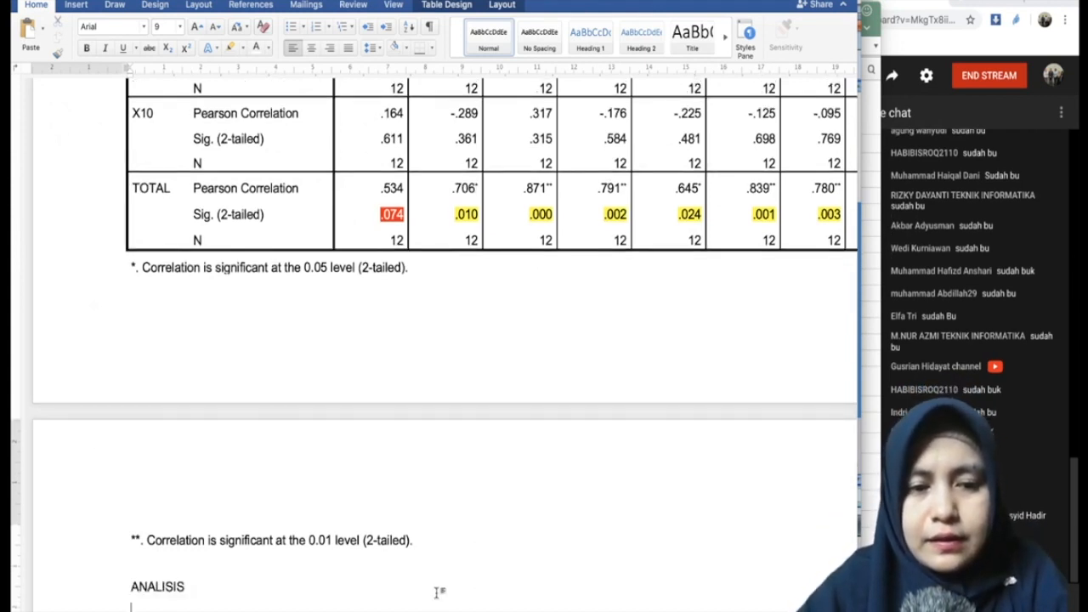
{"action": "key", "text": "Return"}
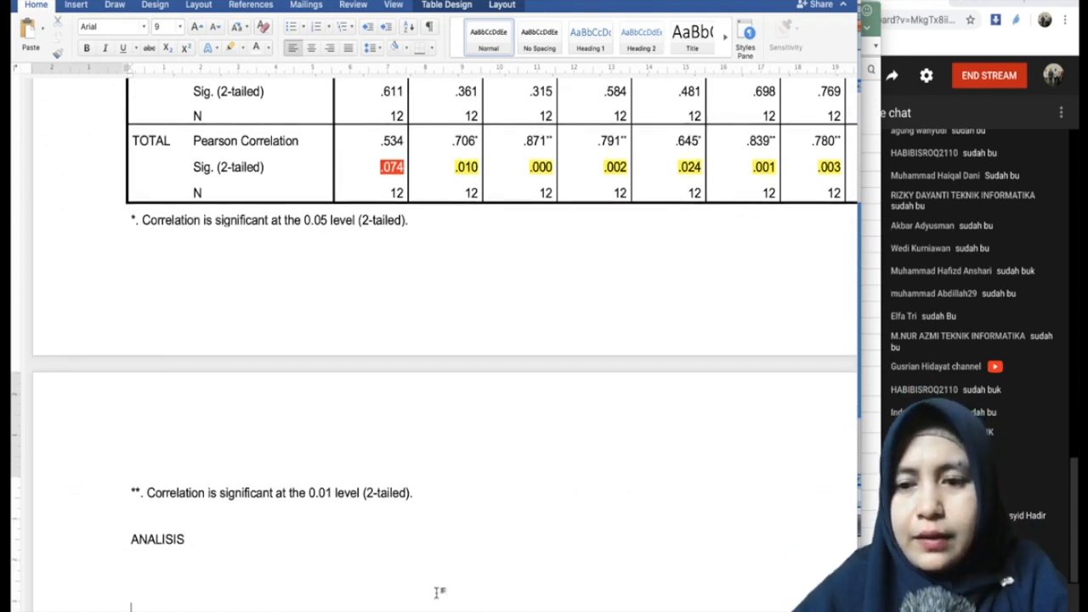
Step: Start the analysis sentence below the ANALISIS heading with "Pertanyaan 1 mempunyai nilai"
{"action": "scroll", "coordinate": [438, 592], "scroll_direction": "down", "scroll_amount": 4}
{"action": "left_click", "coordinate": [144, 395]}
{"action": "type", "text": "PERTEN"}
{"action": "key", "text": "BackSpace"}
{"action": "key", "text": "BackSpace"}
{"action": "key", "text": "BackSpace"}
{"action": "key", "text": "BackSpace"}
{"action": "key", "text": "BackSpace"}
{"action": "key", "text": "BackSpace"}
{"action": "type", "text": "pertanyaan"}
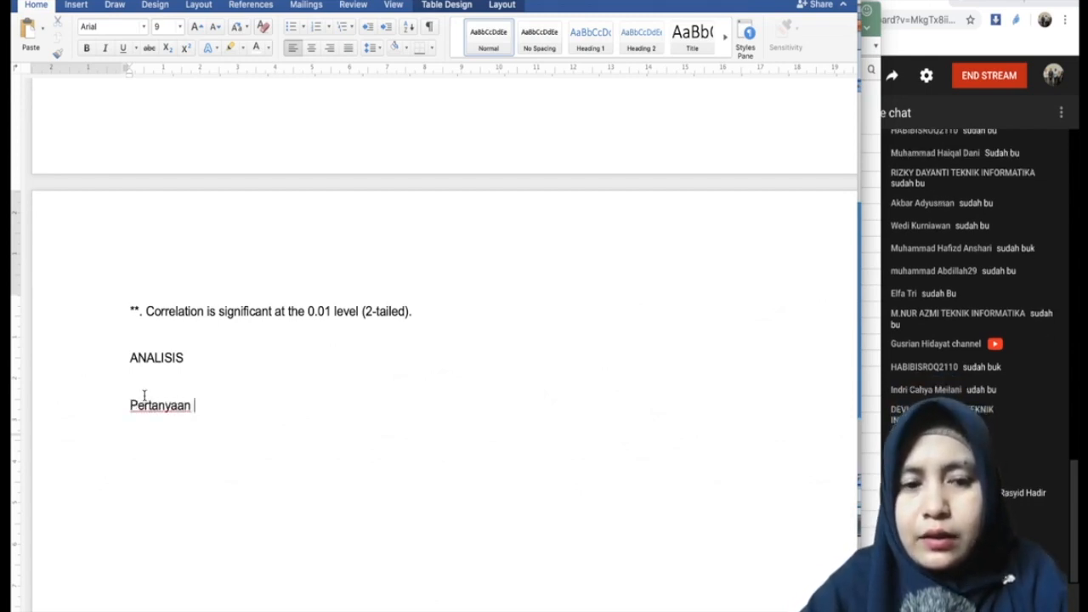
{"action": "type", "text": " 1 mempun"}
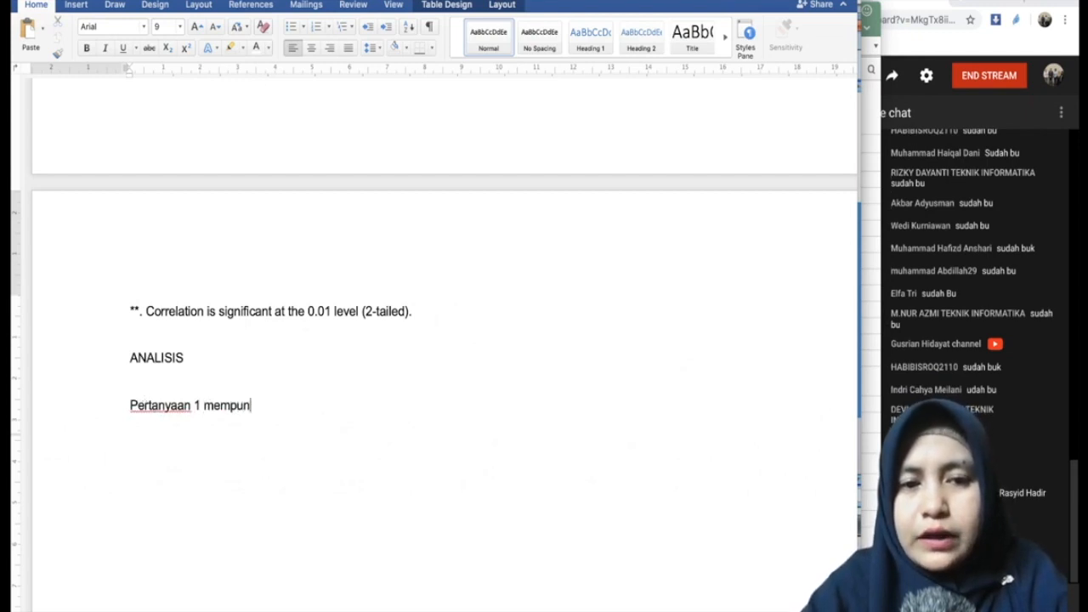
{"action": "type", "text": "yai nilai "}
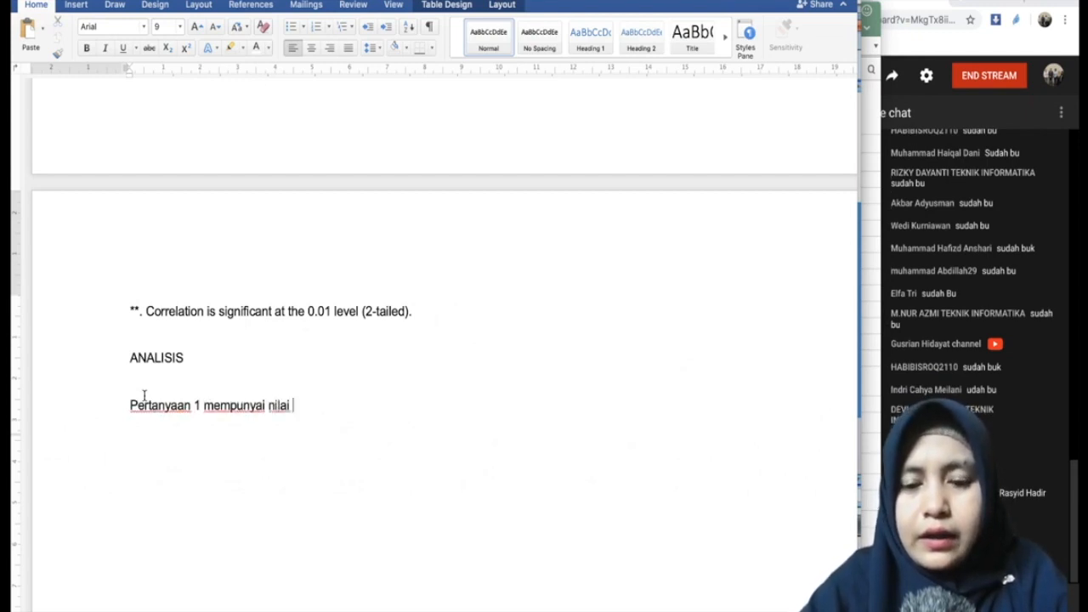
Step: Continue the sentence with "signifikansi 0,074", taking the value for the first item from the TOTAL row of the correlation table
{"action": "type", "text": "sig"}
{"action": "type", "text": "nis"}
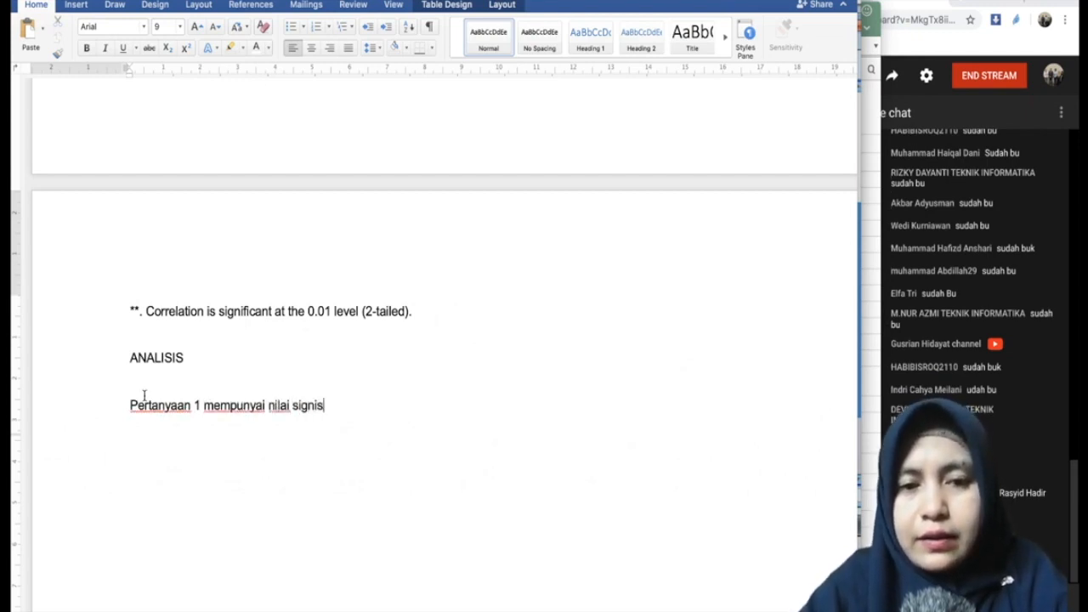
{"action": "key", "text": "BackSpace"}
{"action": "type", "text": "fikansi"}
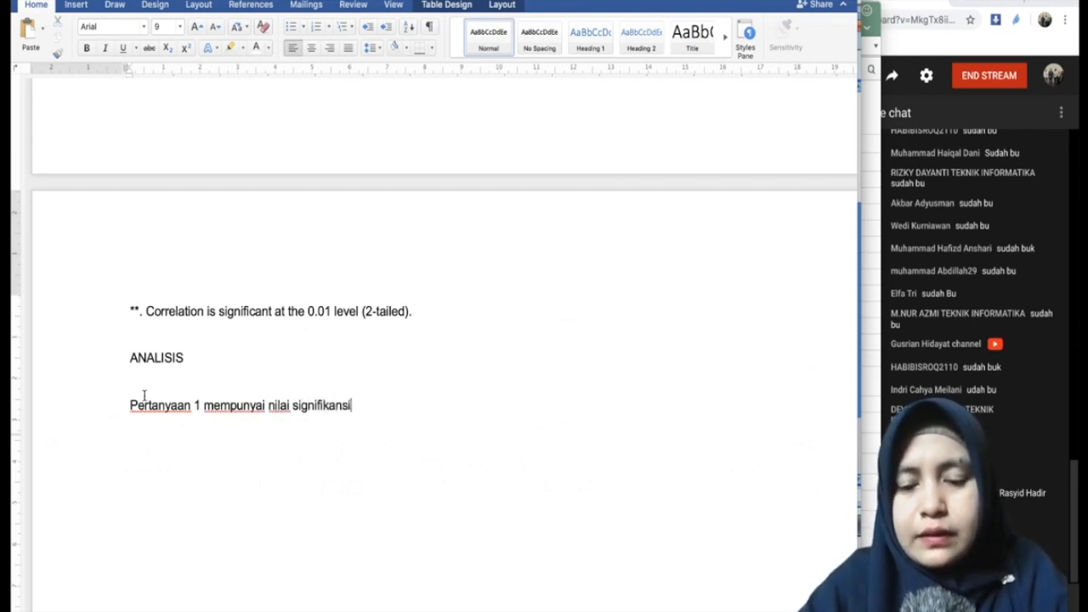
{"action": "type", "text": " 0,"}
{"action": "scroll", "coordinate": [143, 396], "scroll_direction": "up", "scroll_amount": 5}
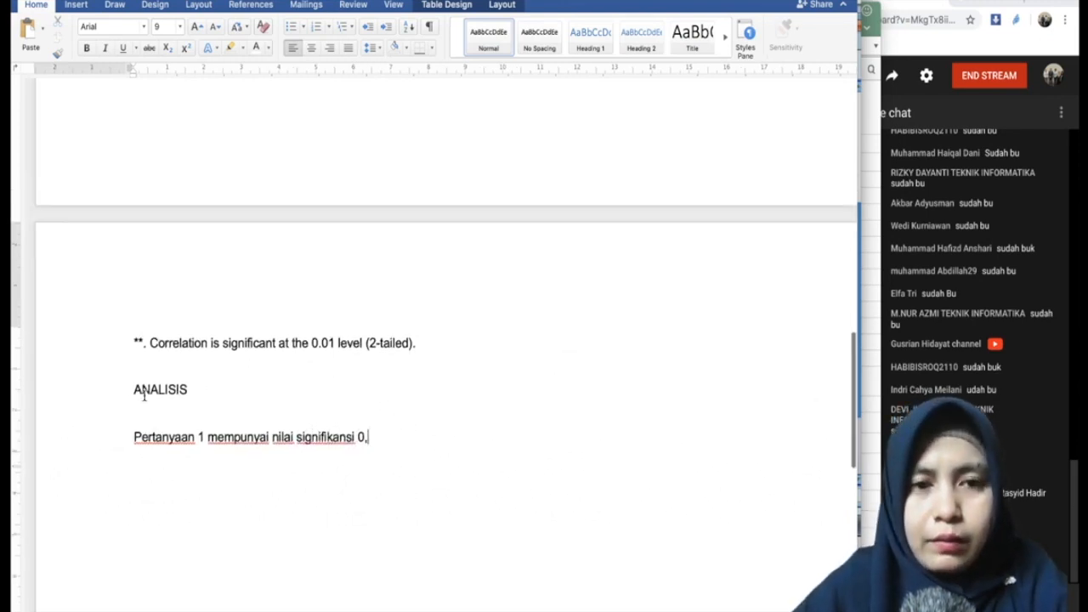
{"action": "scroll", "coordinate": [144, 396], "scroll_direction": "down", "scroll_amount": 5}
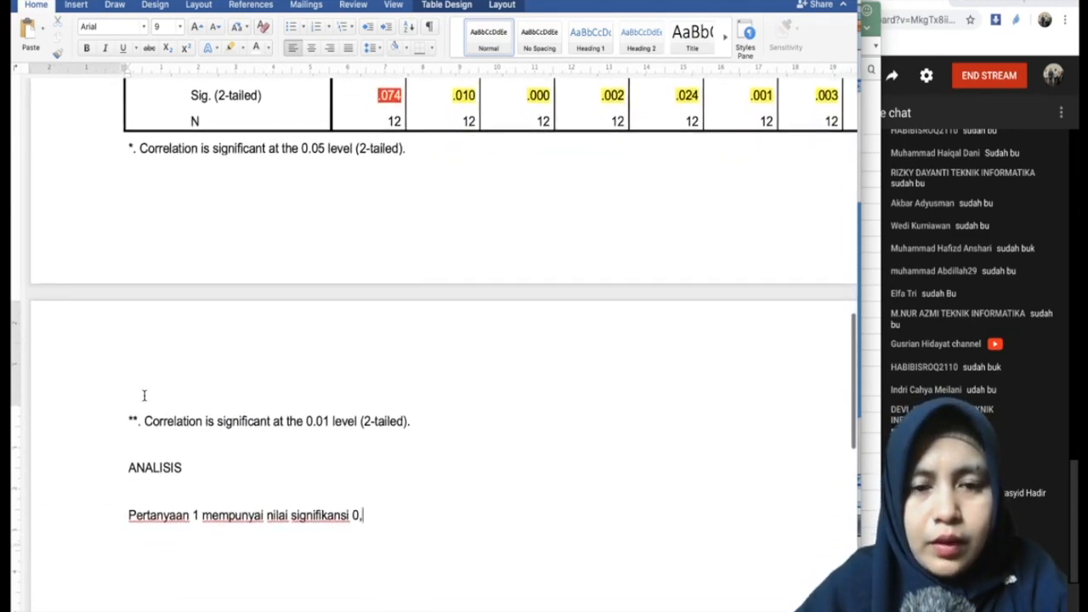
{"action": "type", "text": "074"}
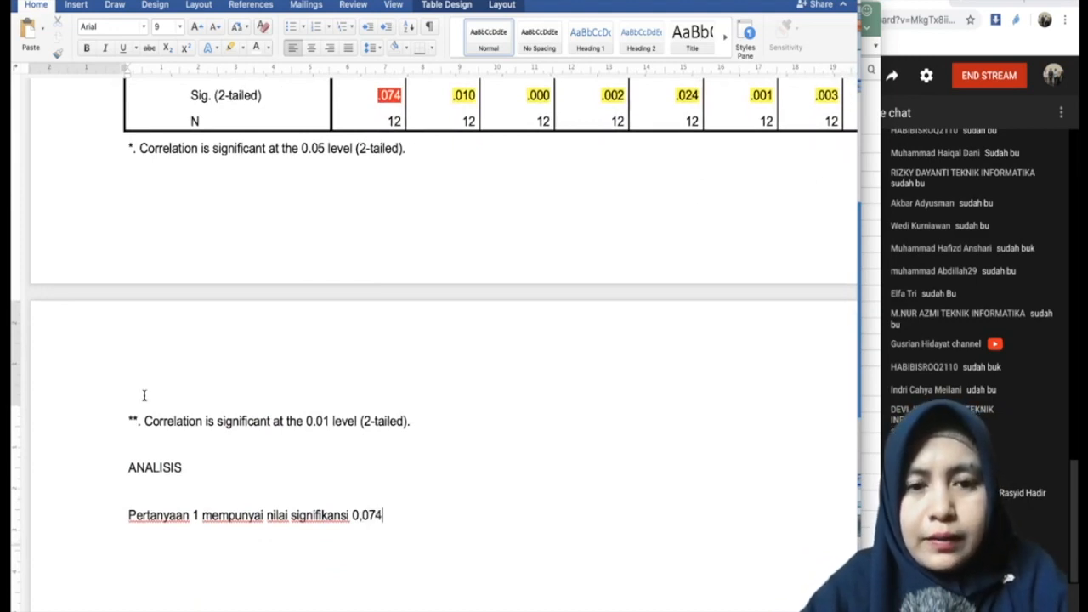
{"action": "type", "text": " yang "}
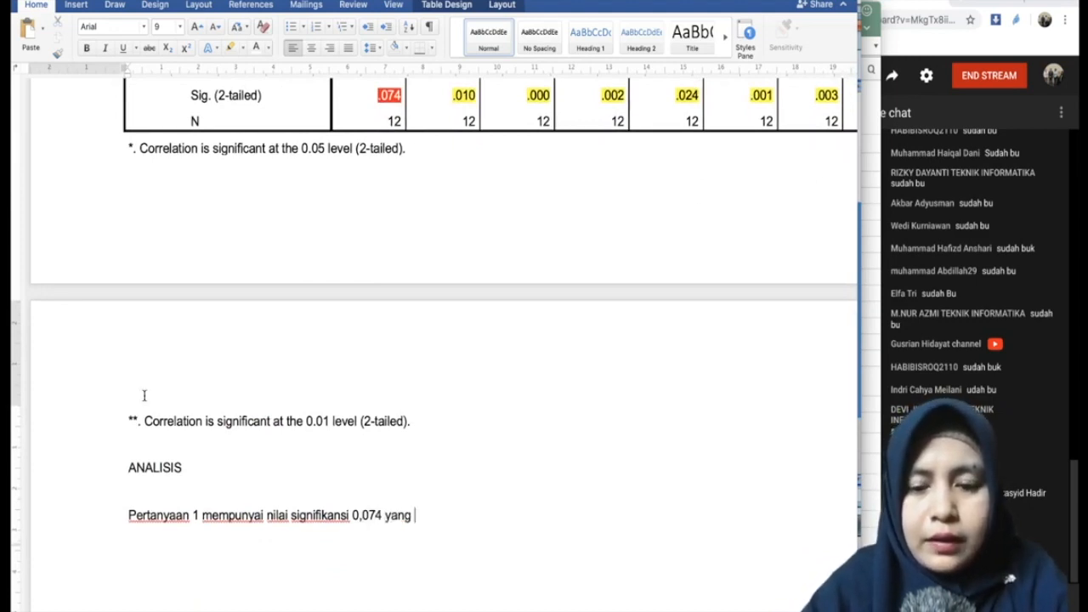
{"action": "type", "text": "besar dar"}
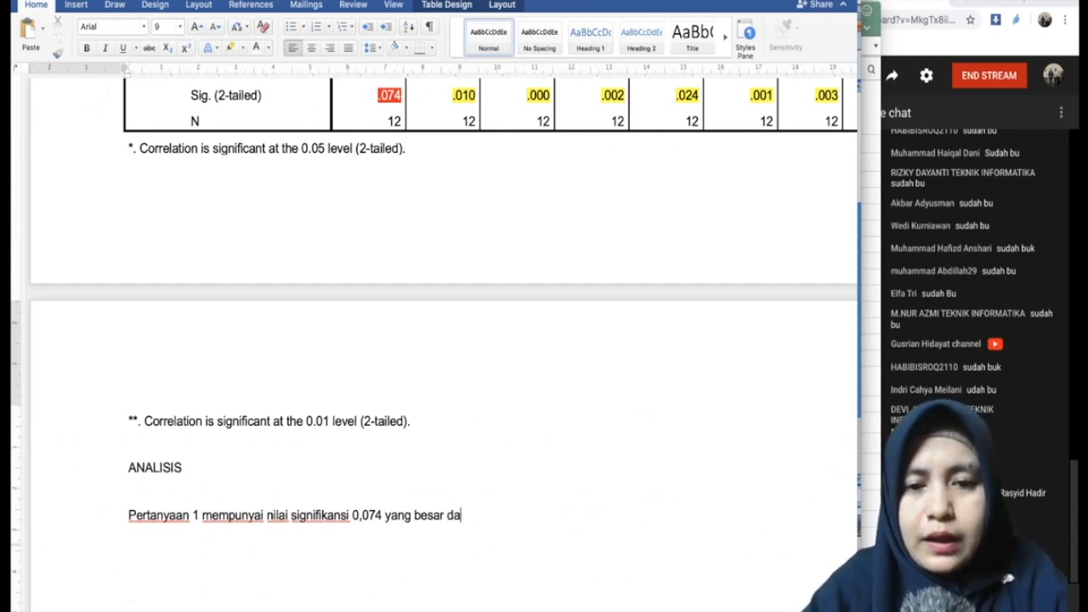
{"action": "key", "text": "BackSpace"}
{"action": "key", "text": "BackSpace"}
{"action": "key", "text": "BackSpace"}
{"action": "key", "text": "BackSpace"}
{"action": "key", "text": "BackSpace"}
{"action": "key", "text": "BackSpace"}
{"action": "key", "text": "BackSpace"}
{"action": "key", "text": "BackSpace"}
{"action": "key", "text": "BackSpace"}
{"action": "key", "text": "BackSpace"}
{"action": "key", "text": "BackSpace"}
{"action": "key", "text": "BackSpace"}
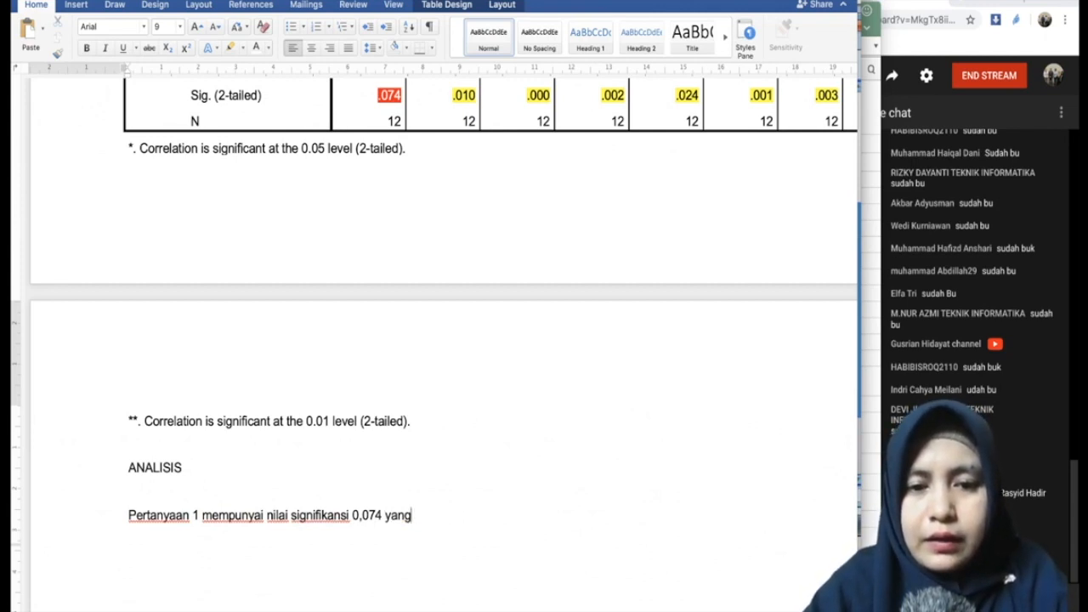
Step: Continue the Pertanyaan 1 sentence after 0,074 with "> 0,05 maka tidak valid dan tidak berkorelas"
{"action": "type", "text": ">"}
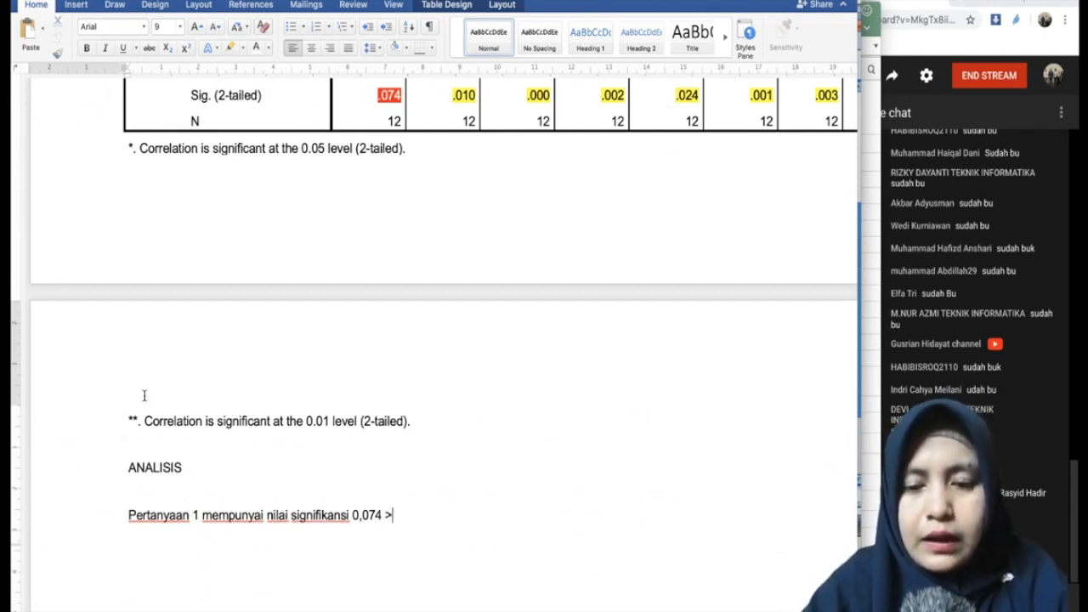
{"action": "type", "text": " 0,05 maka tidak "}
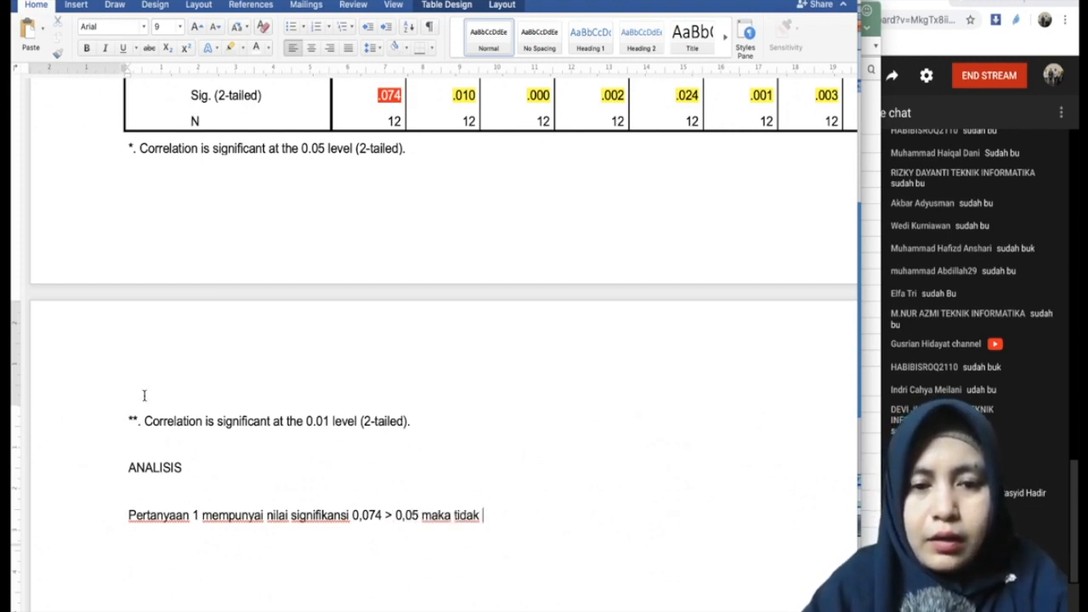
{"action": "type", "text": "valid dan ti"}
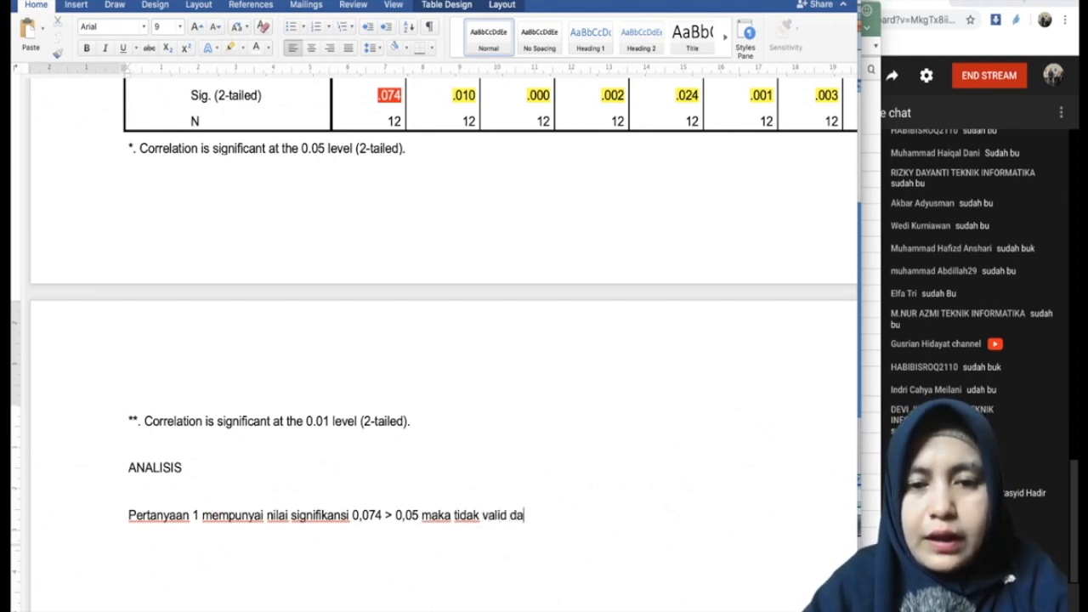
{"action": "type", "text": "dak berkorelas"}
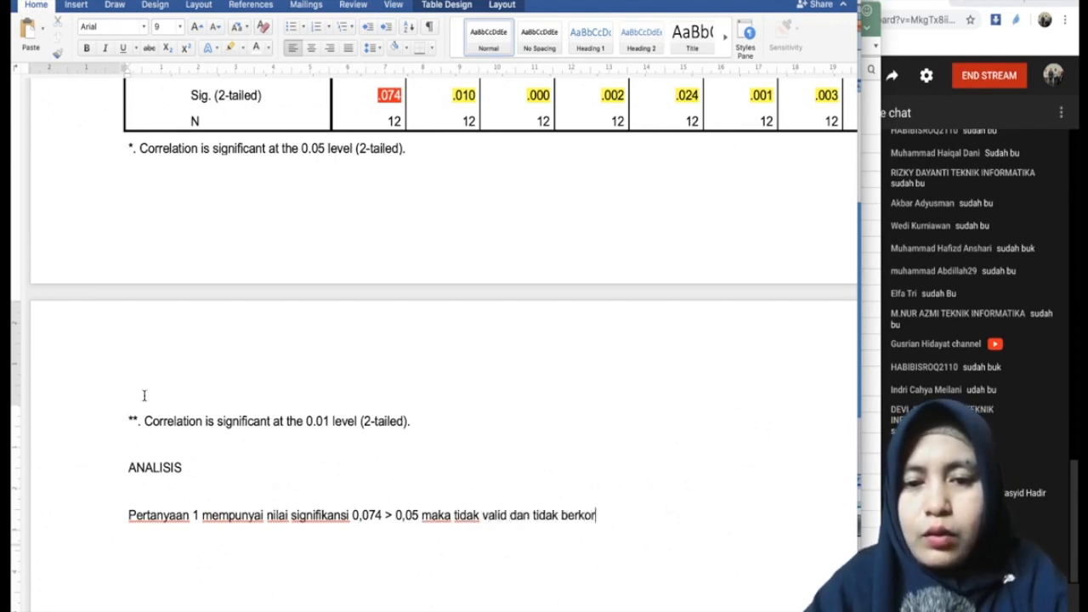